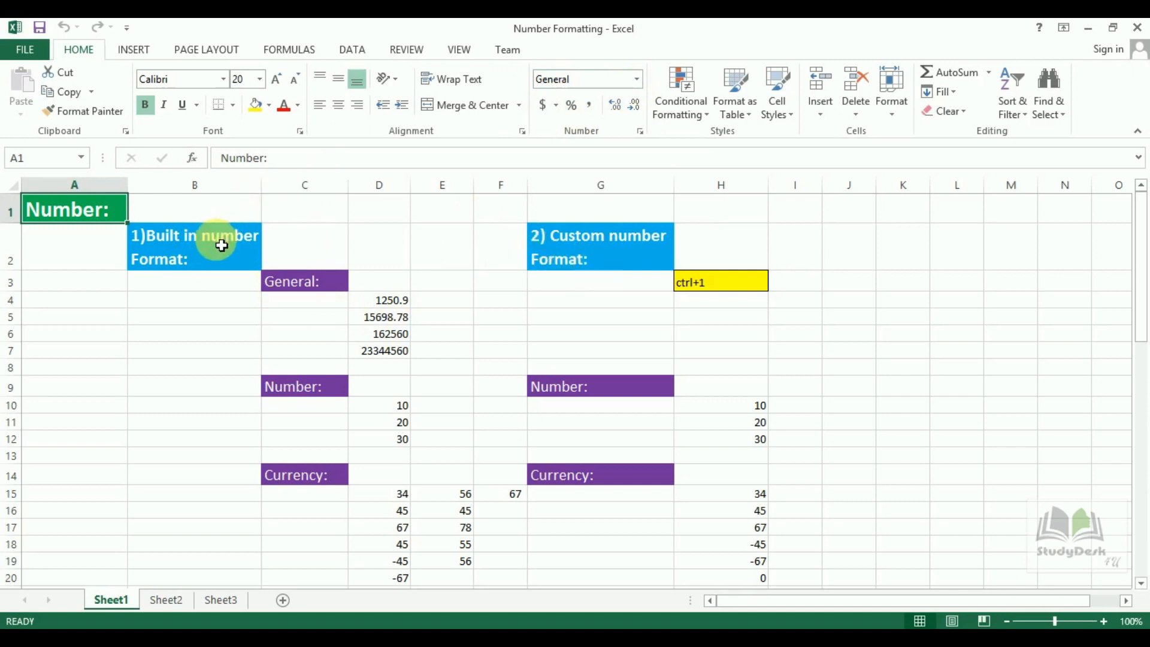
pyautogui.click(637, 78)
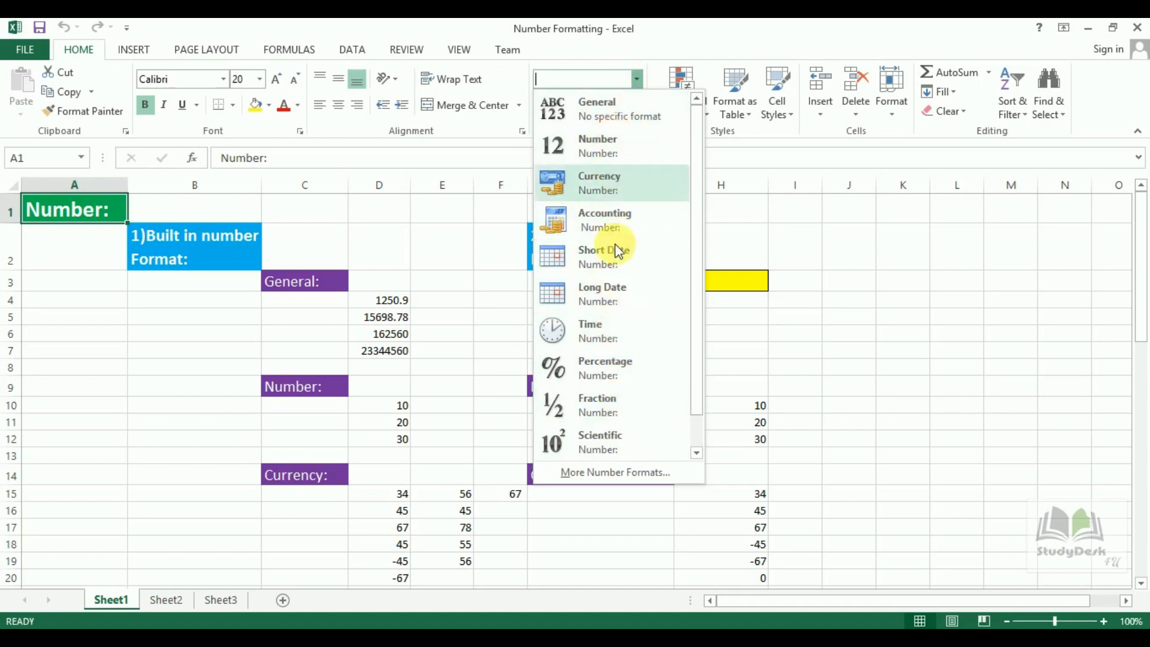
pyautogui.click(636, 80)
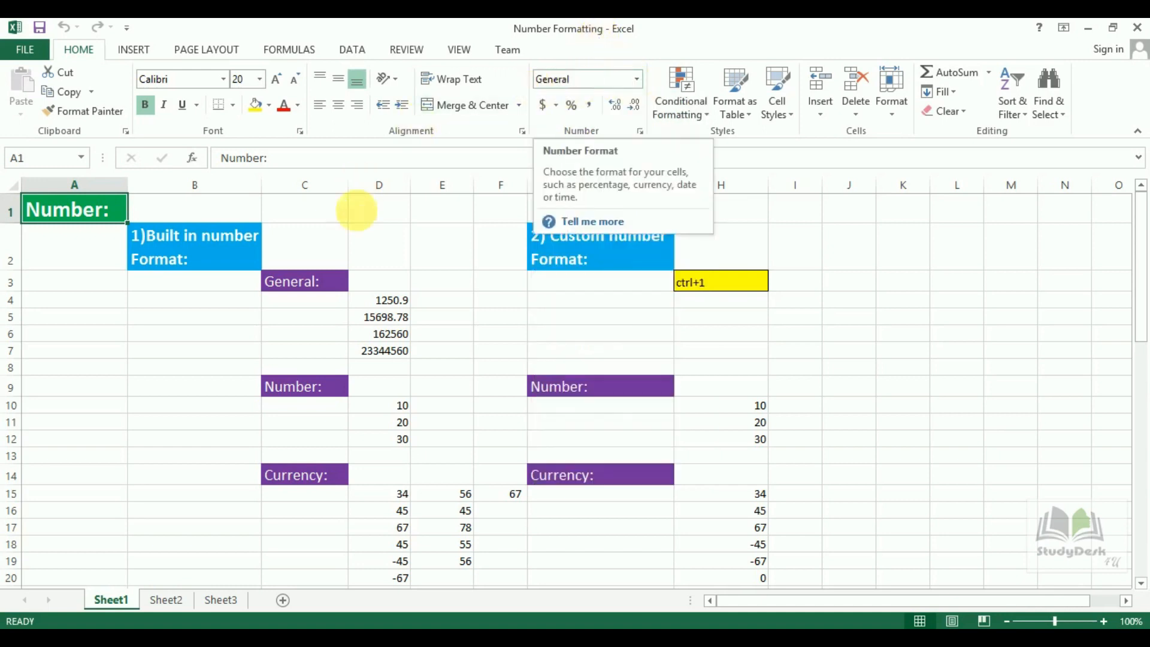
pyautogui.click(326, 290)
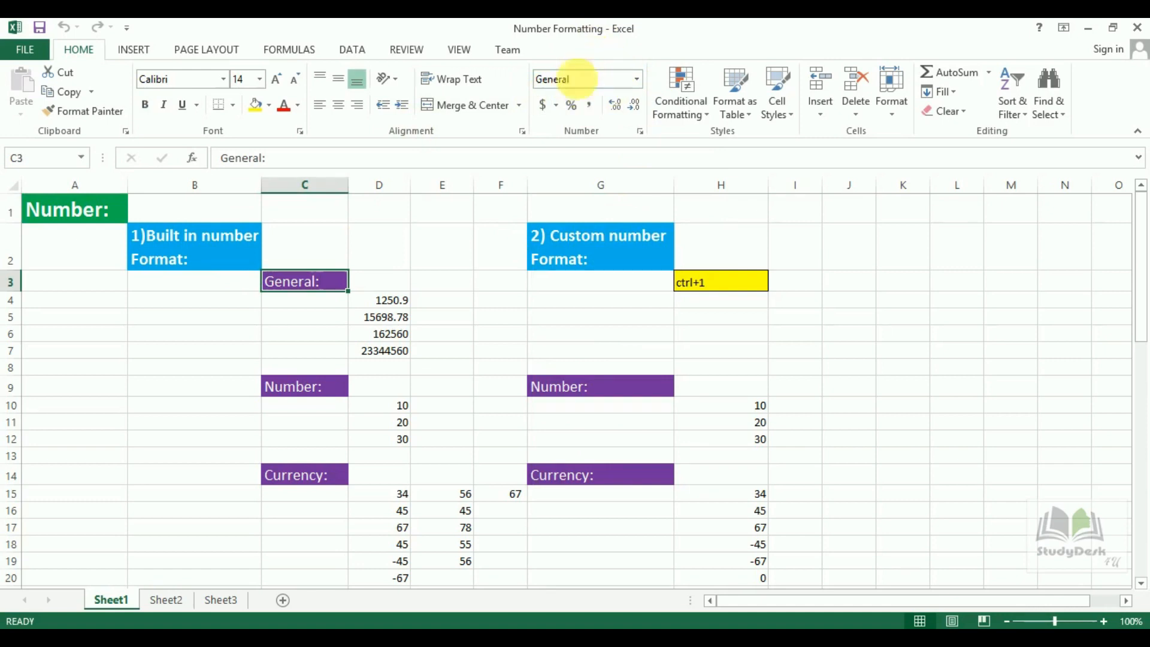
# Narrow column D until the General values round off and switch to scientific notation.
pyautogui.click(386, 307)
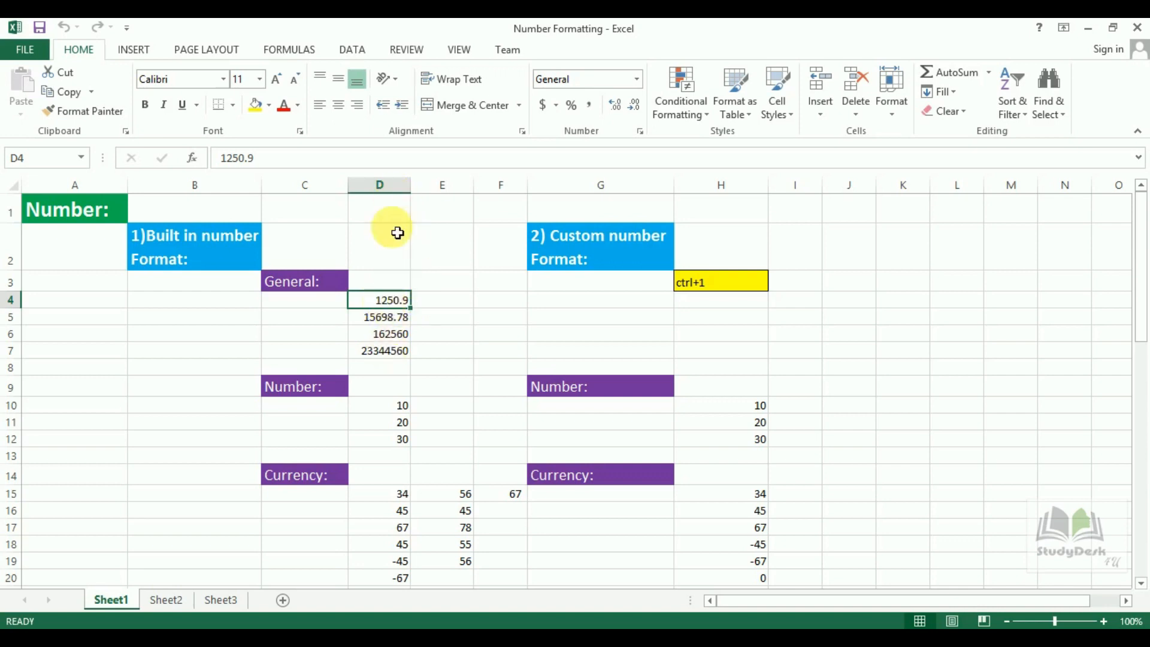
pyautogui.click(402, 188)
pyautogui.click(391, 303)
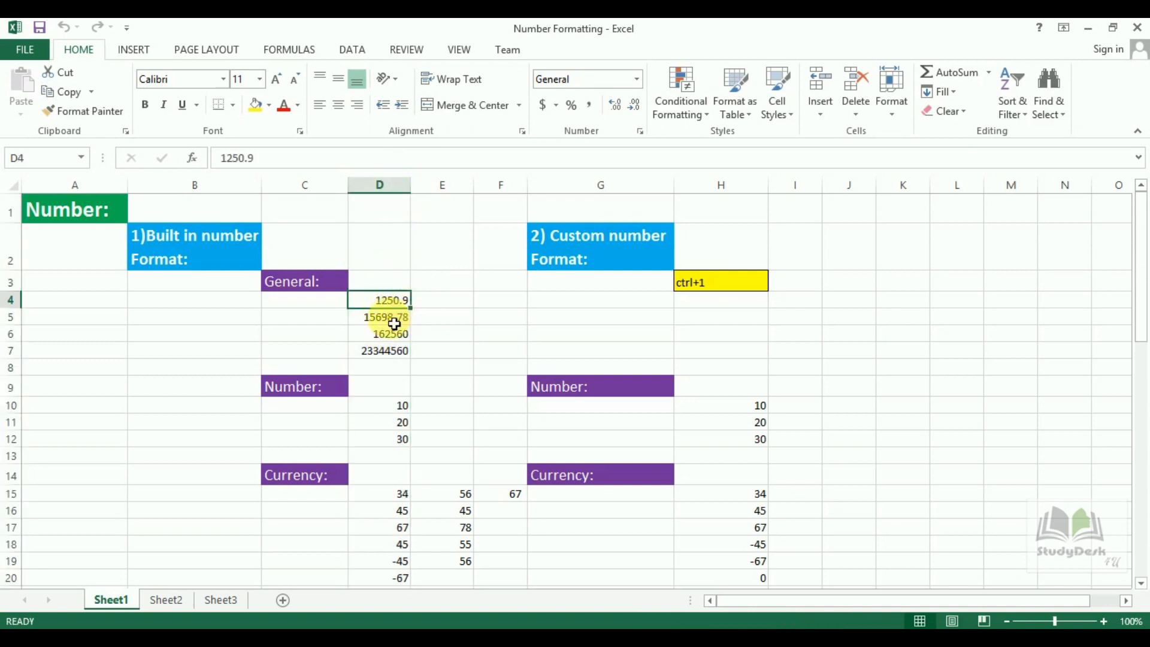
pyautogui.click(394, 323)
pyautogui.click(394, 305)
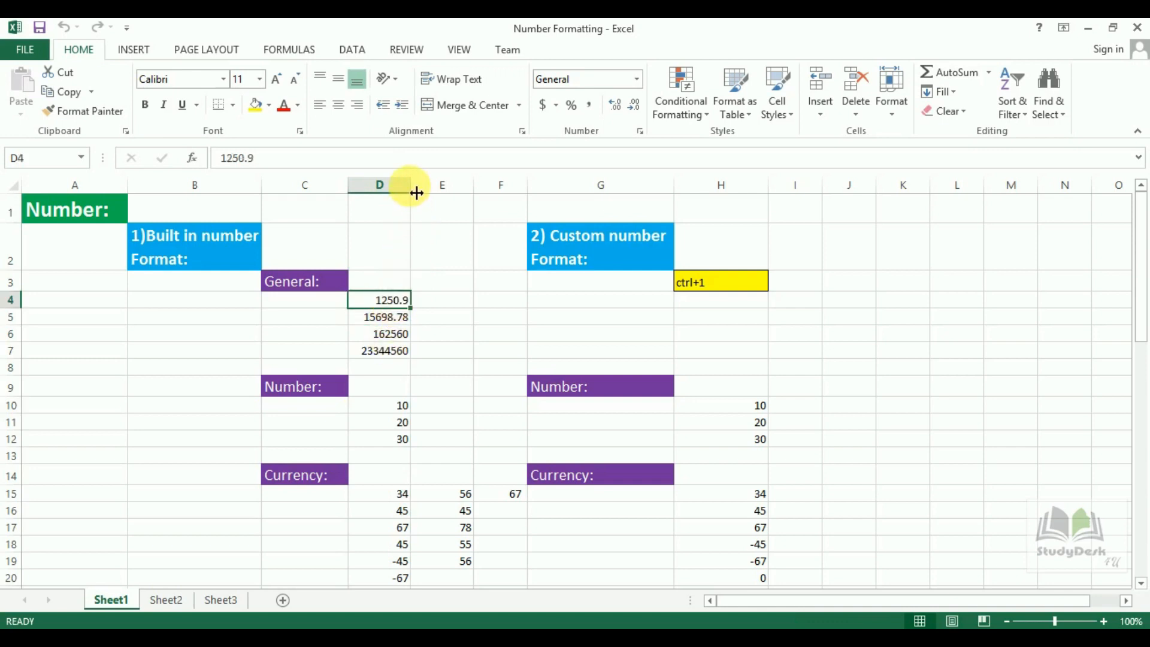
pyautogui.moveTo(417, 192); pyautogui.dragTo(398, 192)
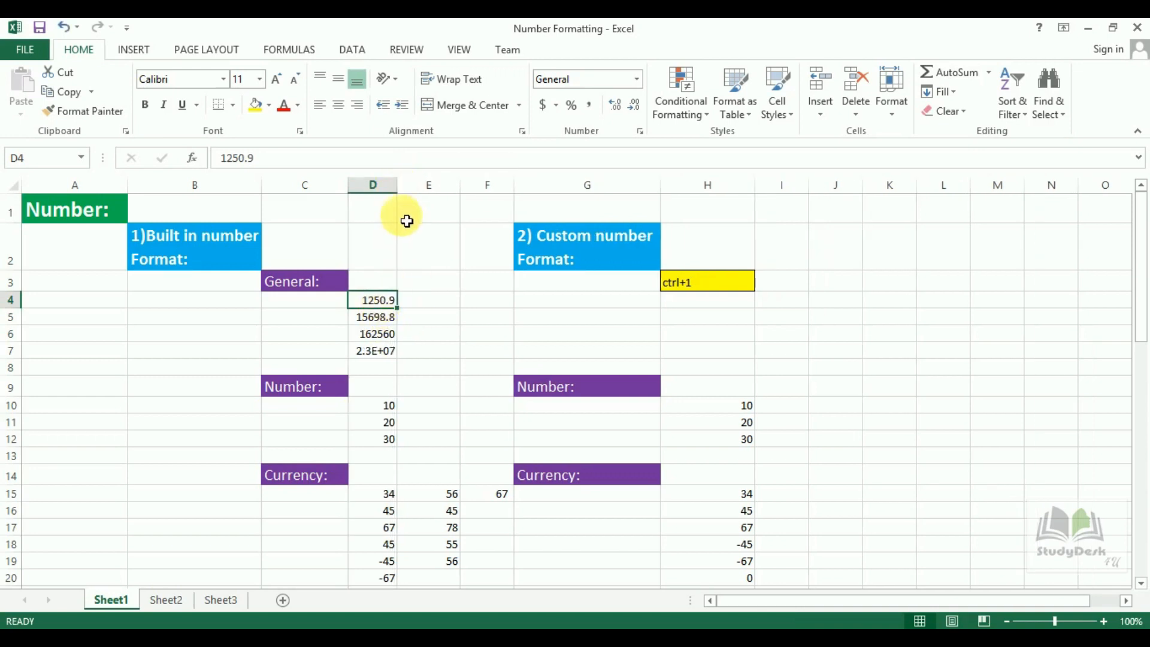
pyautogui.moveTo(397, 186); pyautogui.dragTo(383, 186)
# Check the full stored values behind the shortened D4:D7 entries, such as 2E+05 and 2E+07.
pyautogui.click(384, 316)
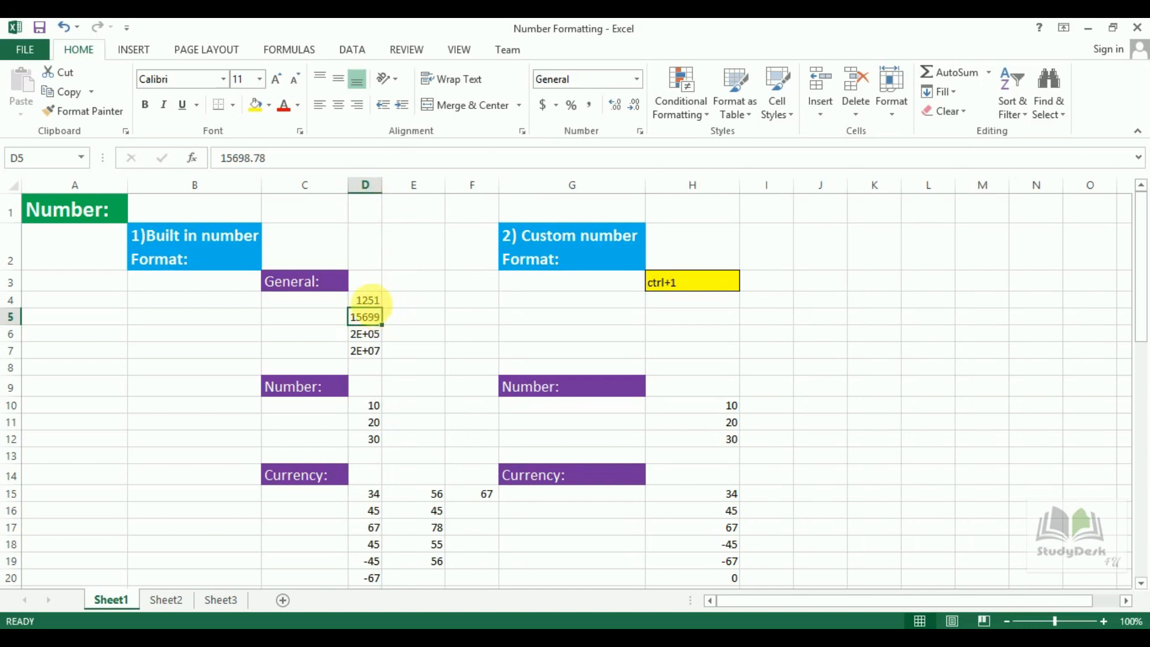
pyautogui.click(376, 304)
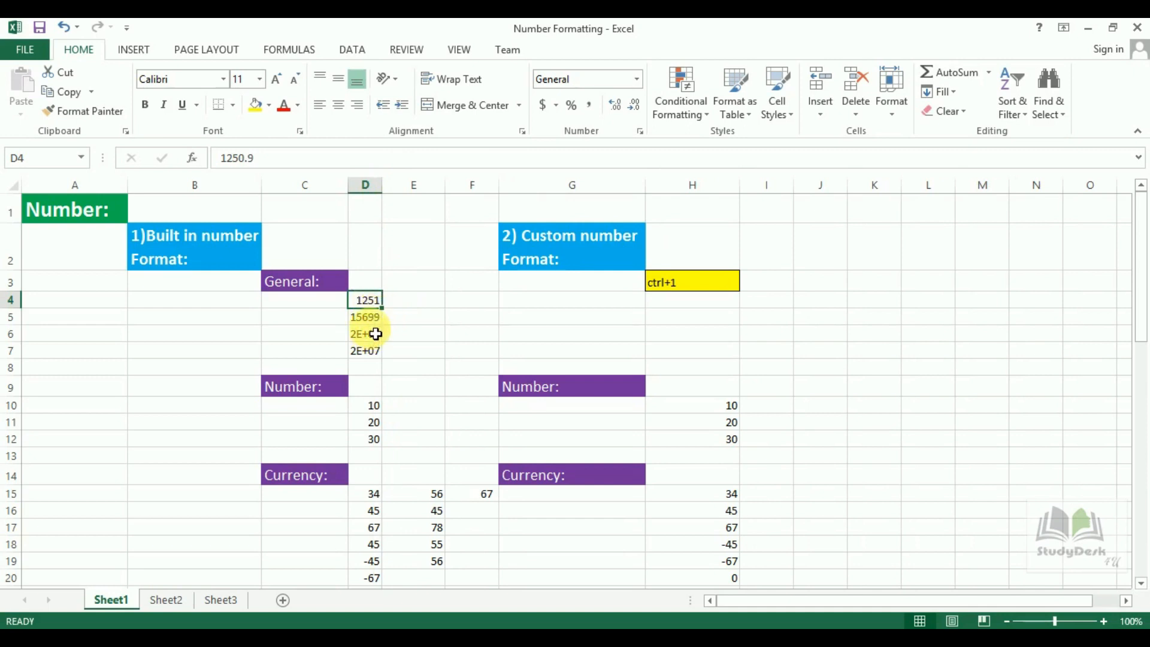
pyautogui.click(376, 320)
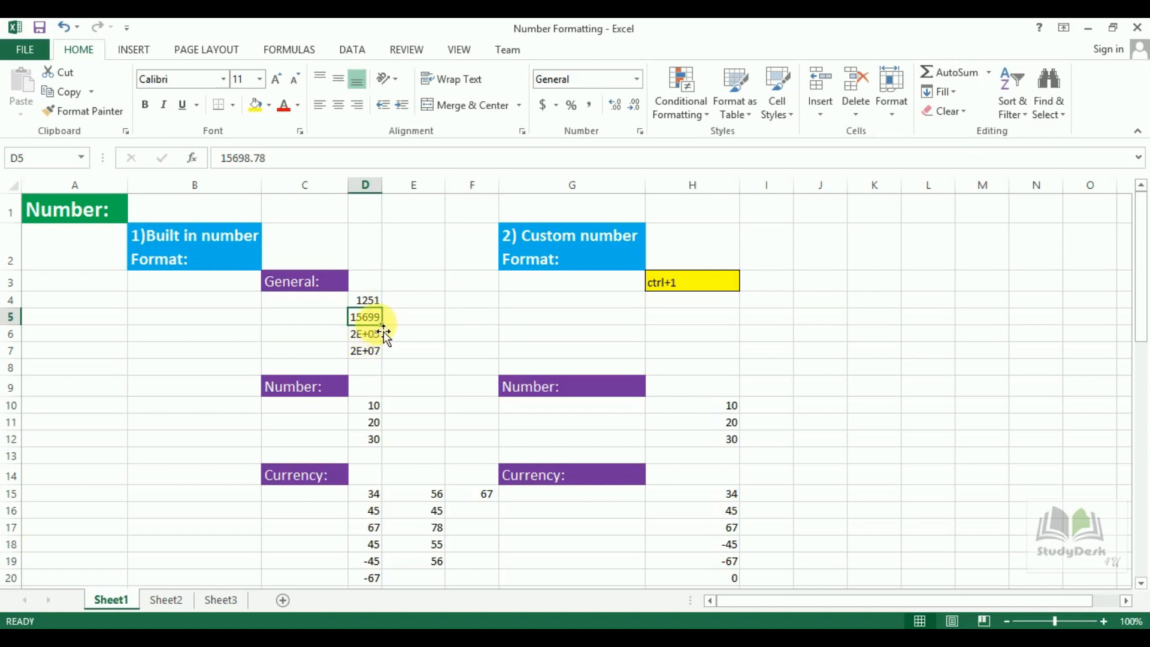
pyautogui.click(375, 335)
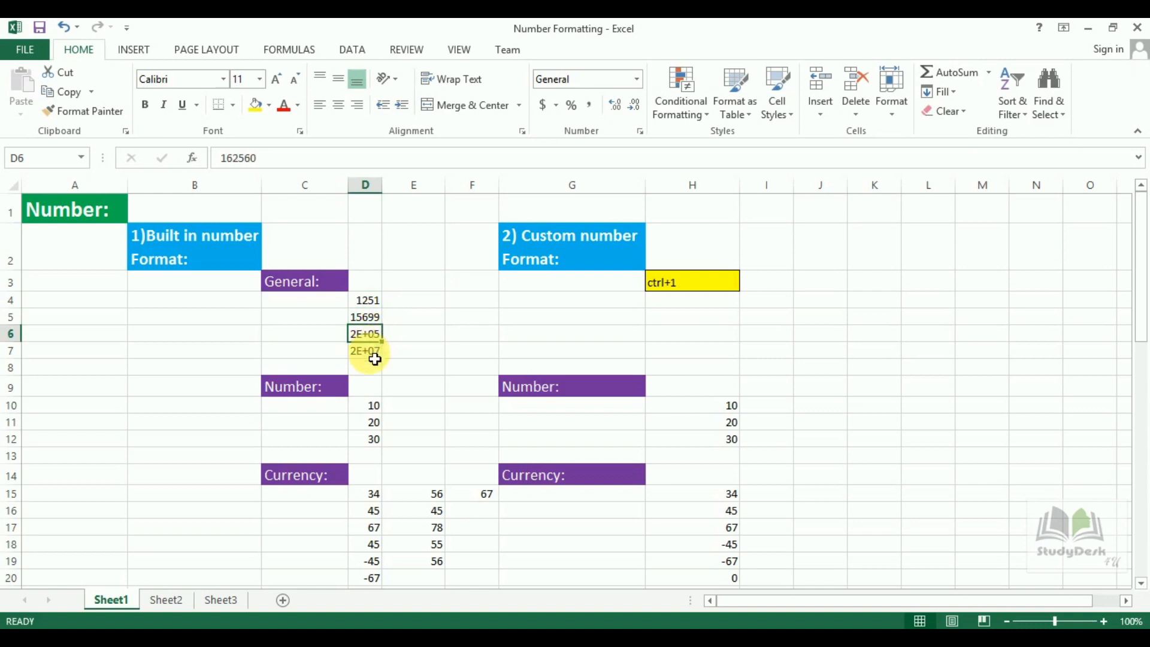
pyautogui.click(375, 354)
pyautogui.click(375, 336)
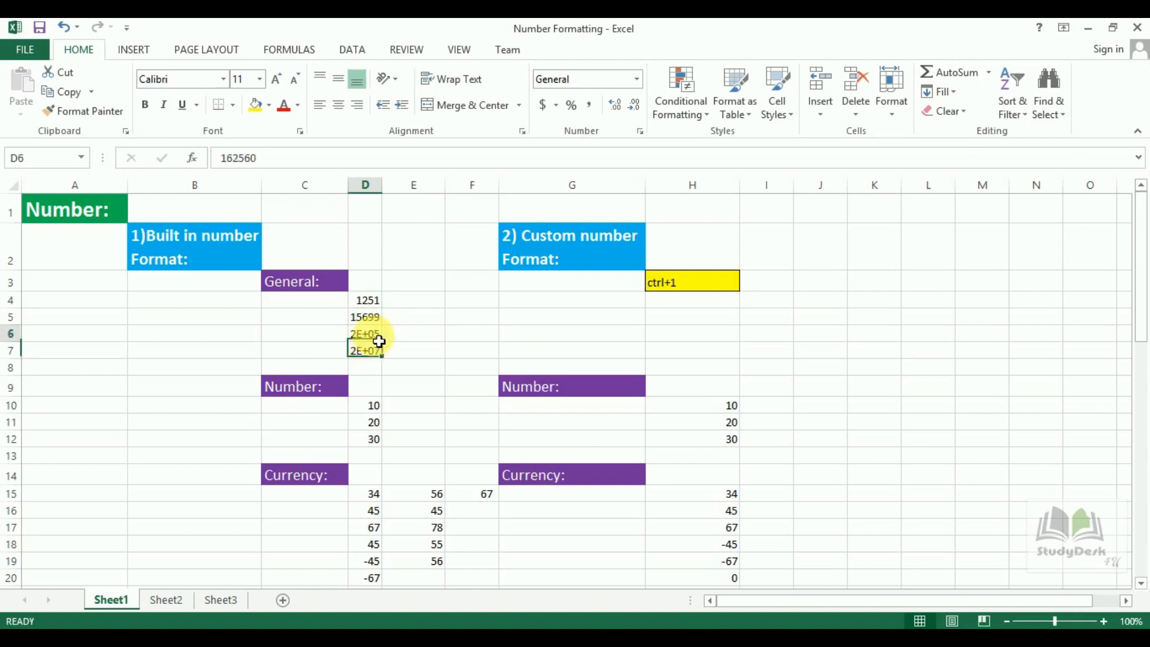
pyautogui.click(377, 357)
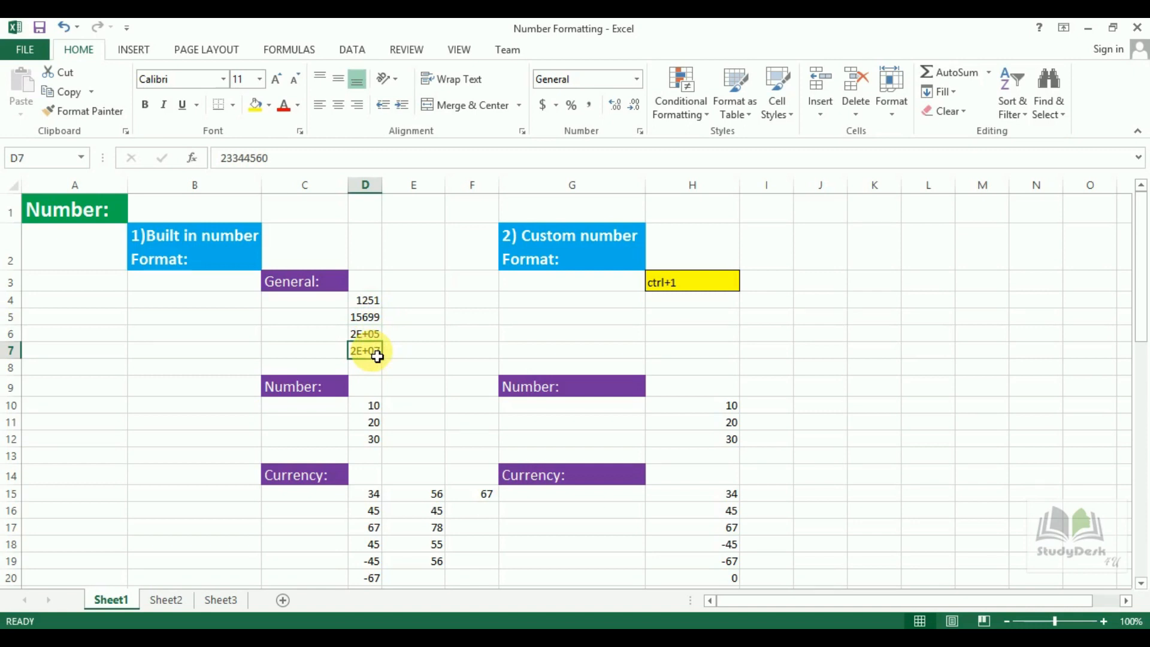
# Widen column D so 1250.9, 15698.78, 162560 and 23344560 show in full.
pyautogui.moveTo(389, 192); pyautogui.dragTo(410, 196)
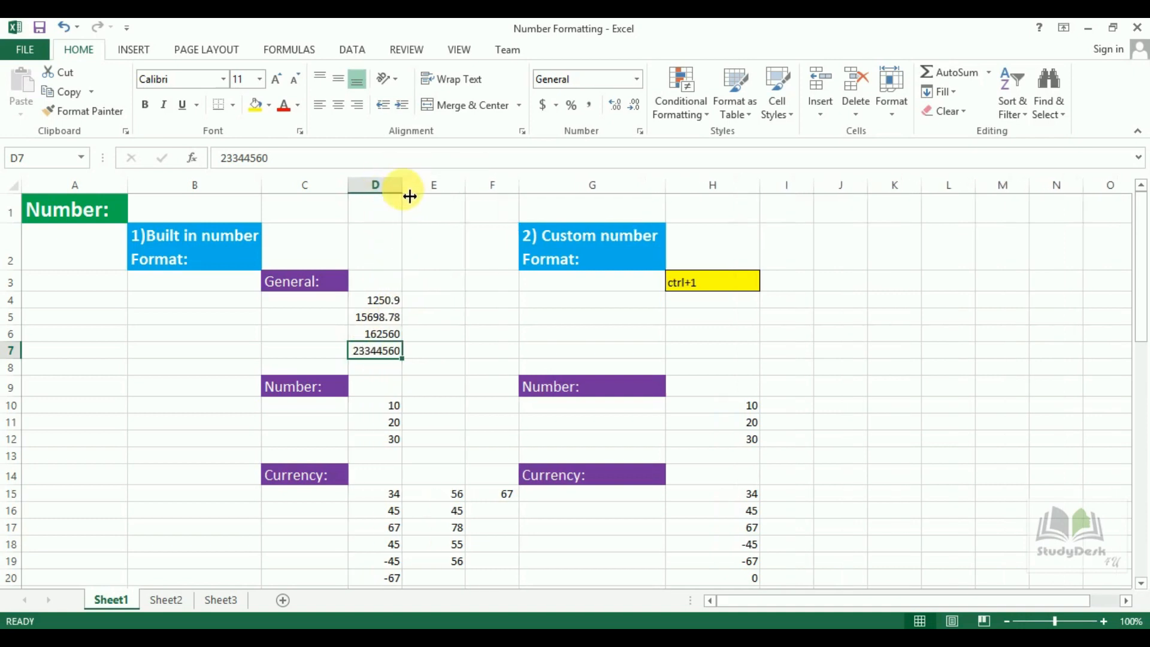
pyautogui.click(387, 321)
pyautogui.click(385, 340)
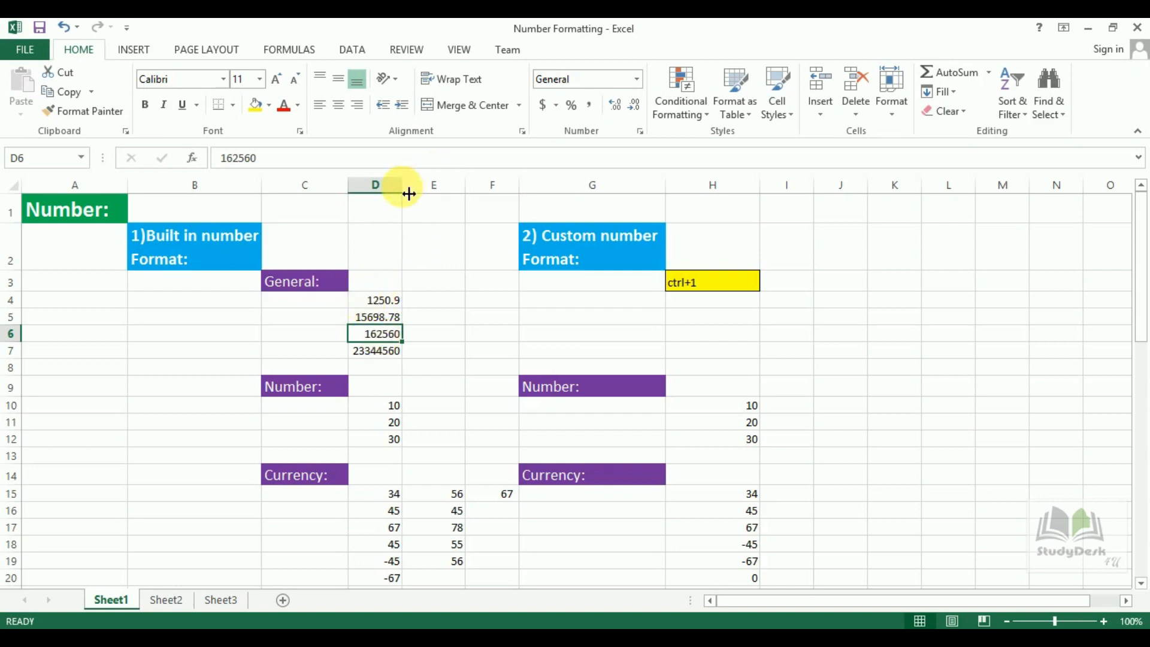
pyautogui.click(313, 285)
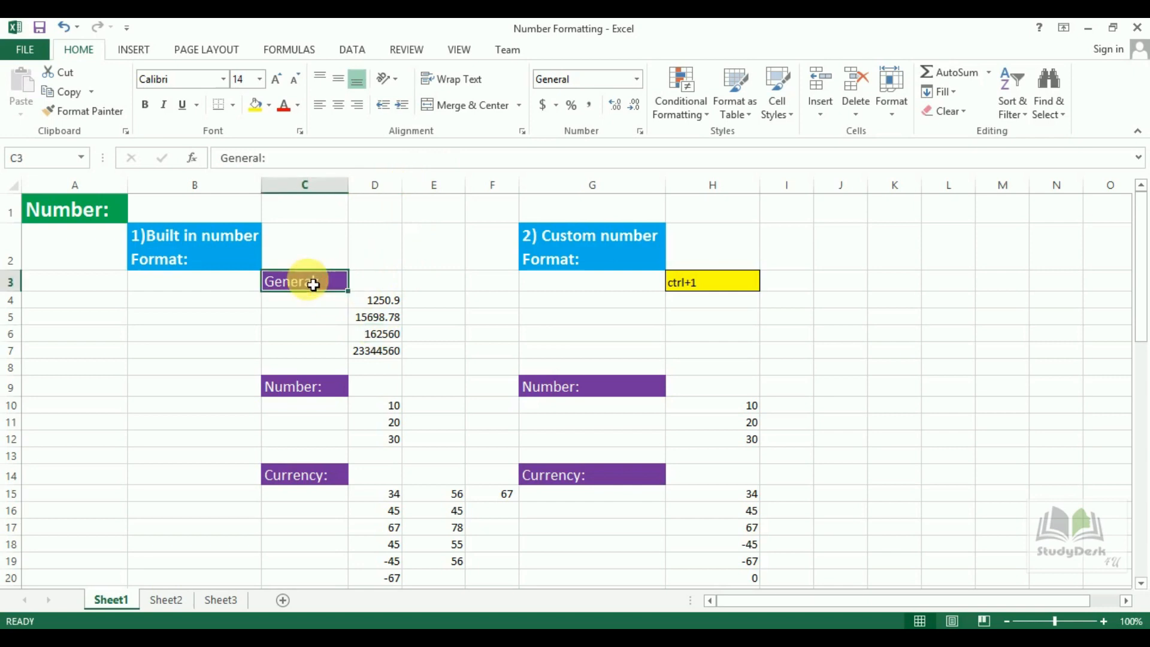
# Review the number format list next to the Number example value 10 in D10.
pyautogui.click(308, 390)
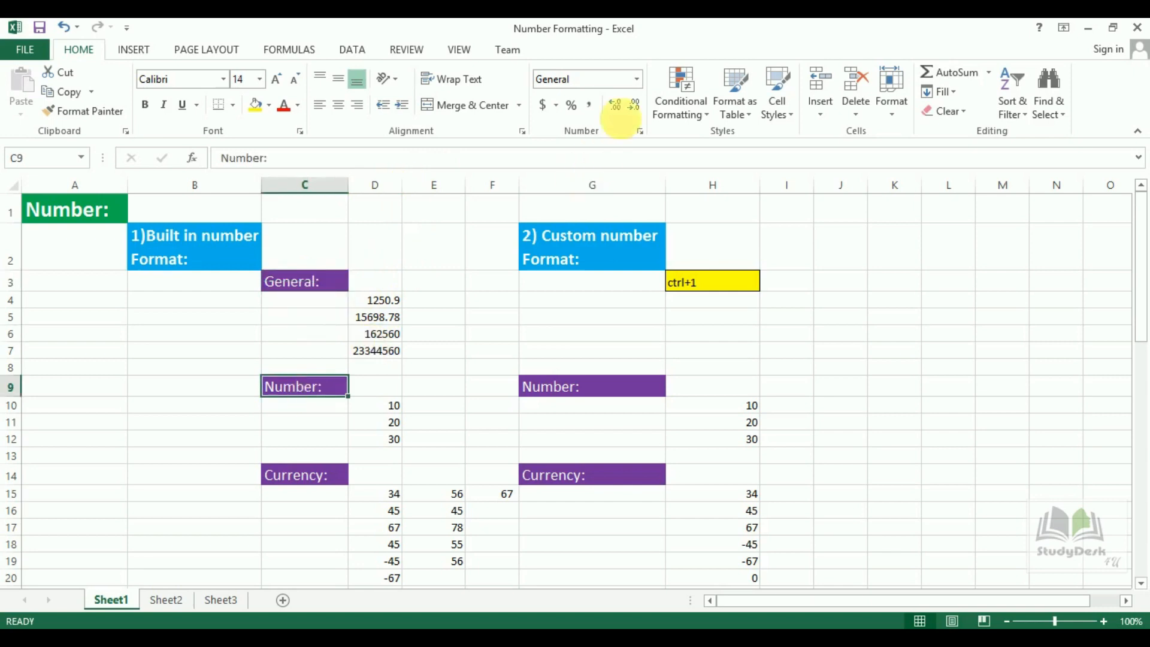
pyautogui.click(638, 79)
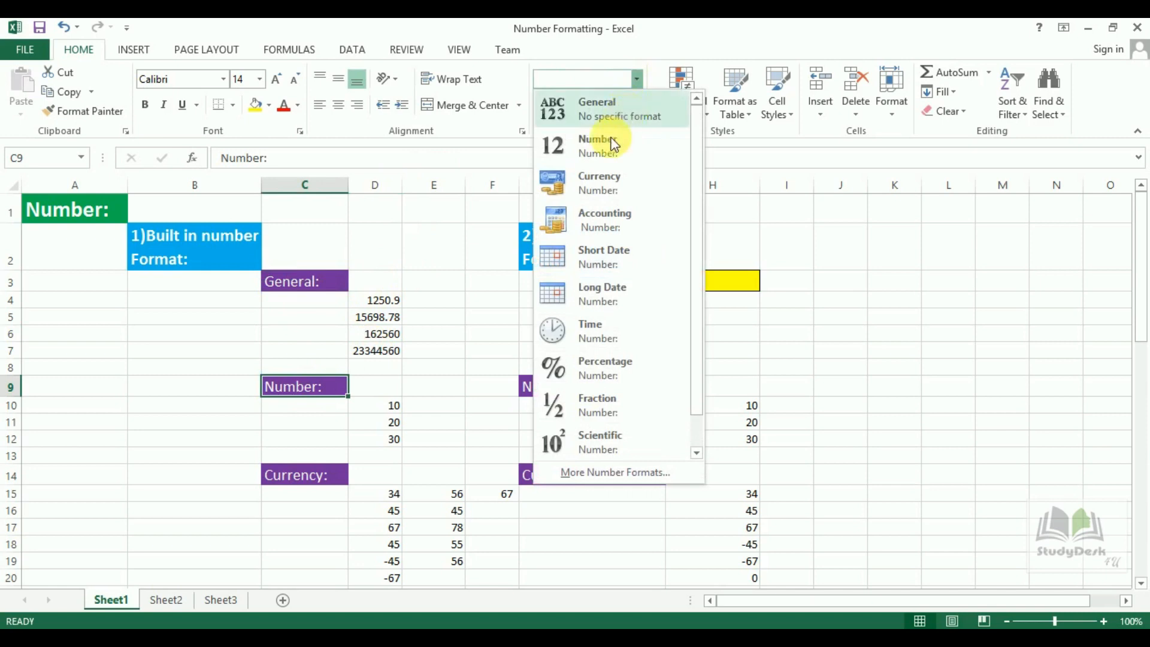
pyautogui.click(380, 403)
pyautogui.click(388, 413)
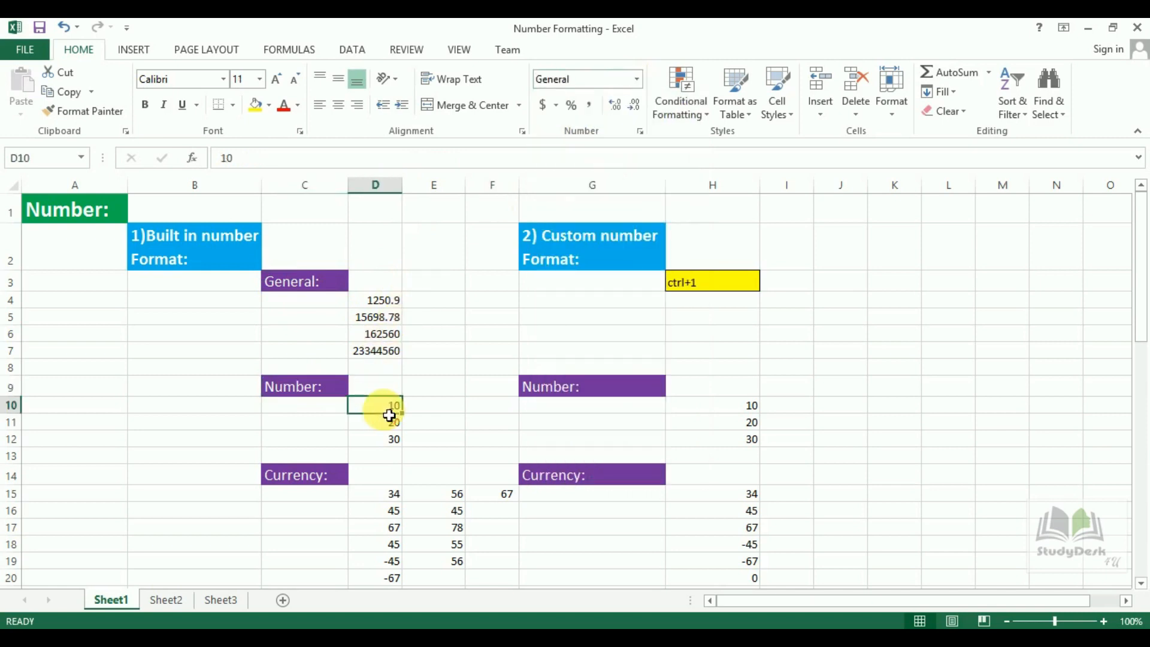
# Enter 10, 20 and 30 into E10:E12.
pyautogui.click(427, 412)
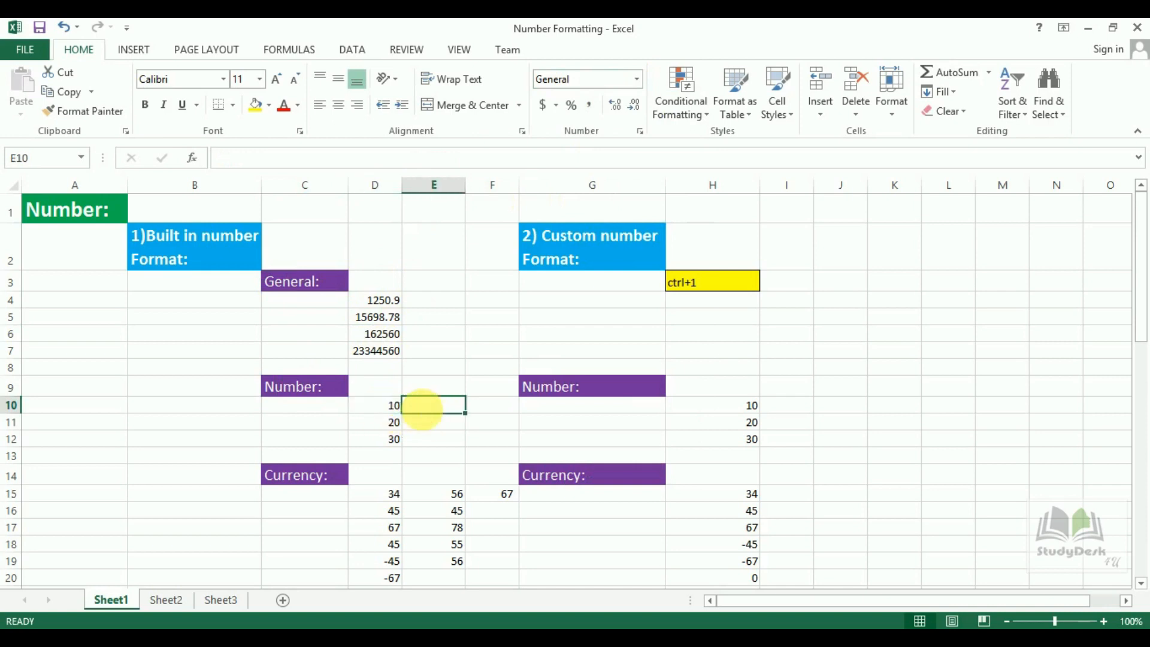
pyautogui.write('10')
pyautogui.press('Return')
pyautogui.write('20')
pyautogui.press('Return')
pyautogui.write('30')
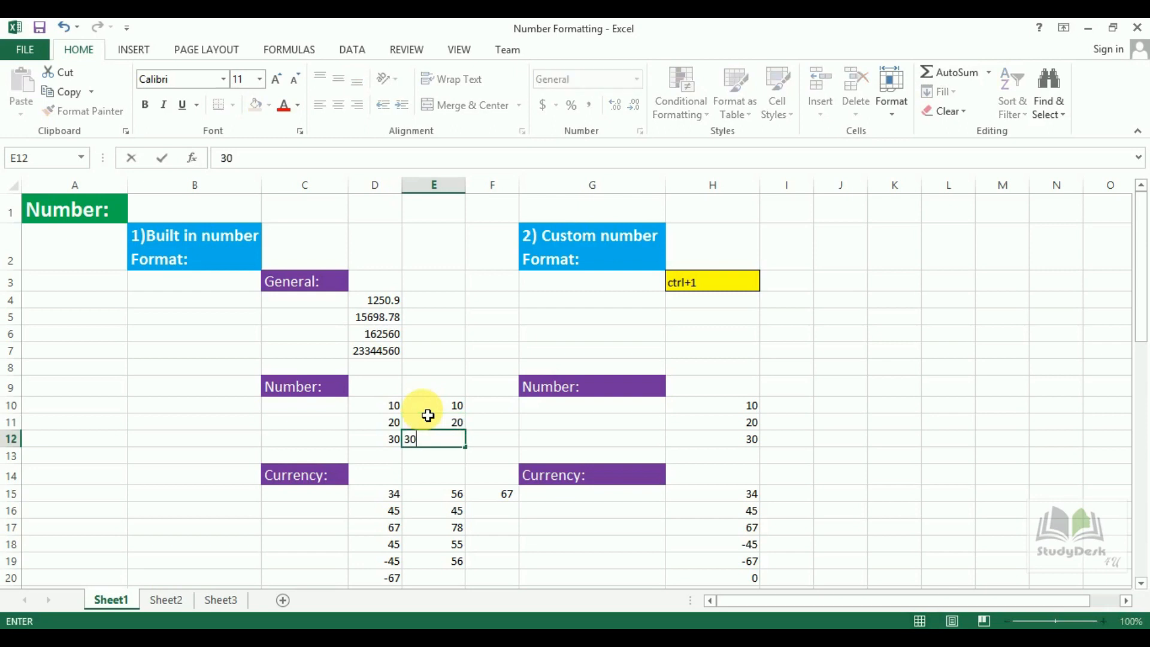
pyautogui.press('Return')
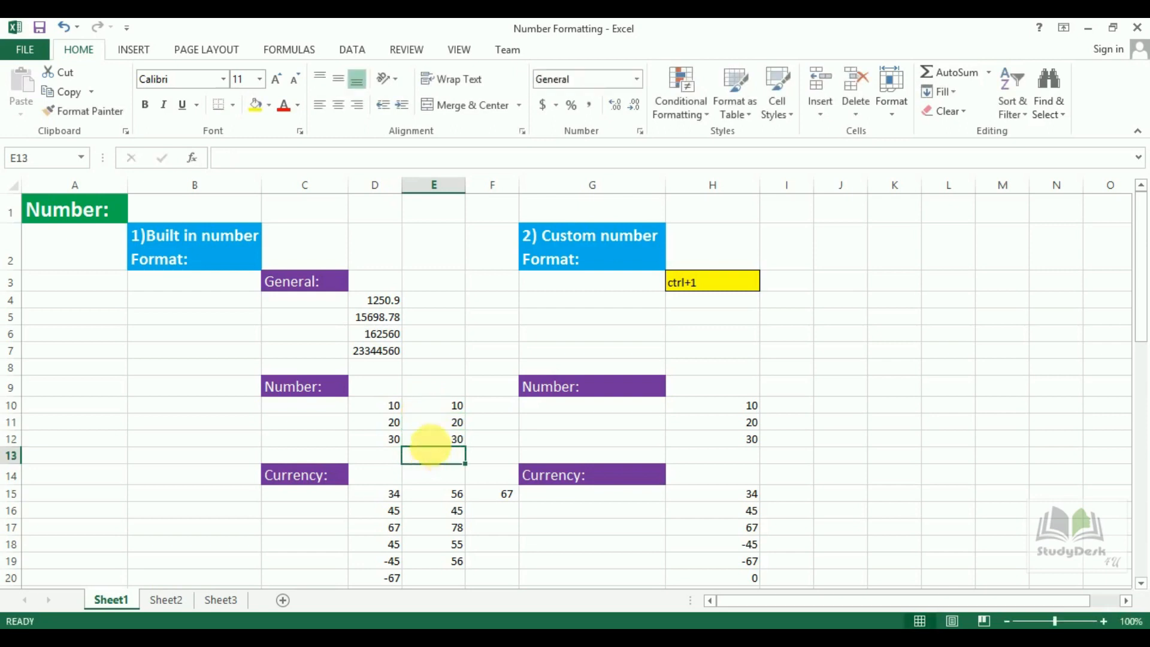
# Give E10 one decimal place so it displays 10.0.
pyautogui.click(452, 413)
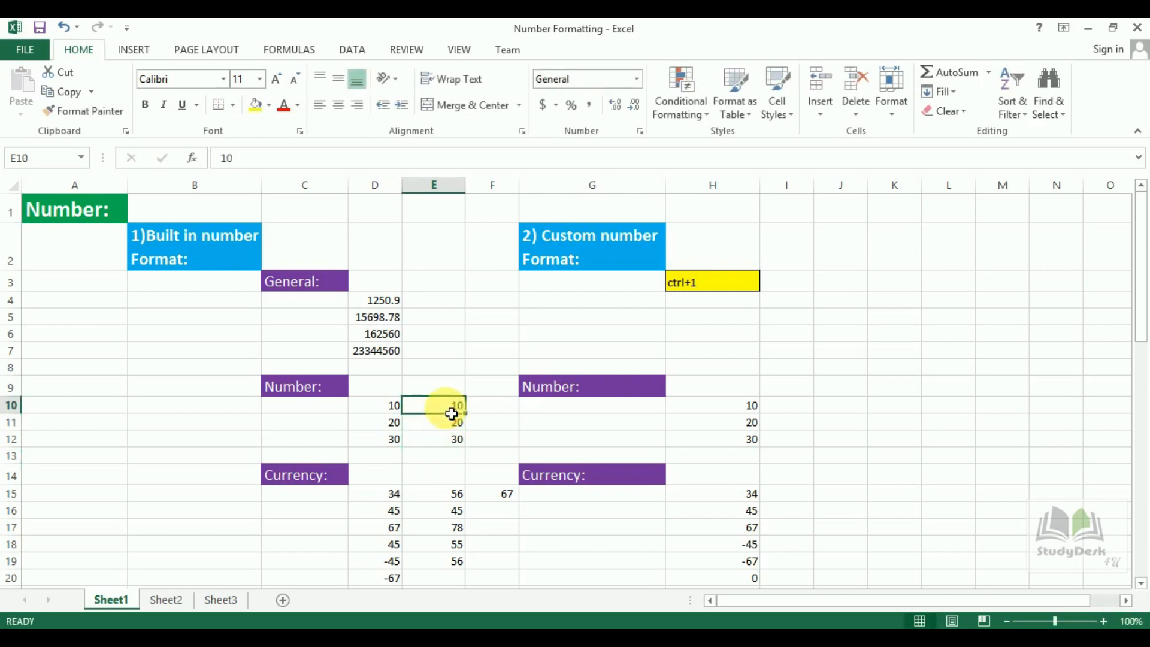
pyautogui.click(617, 106)
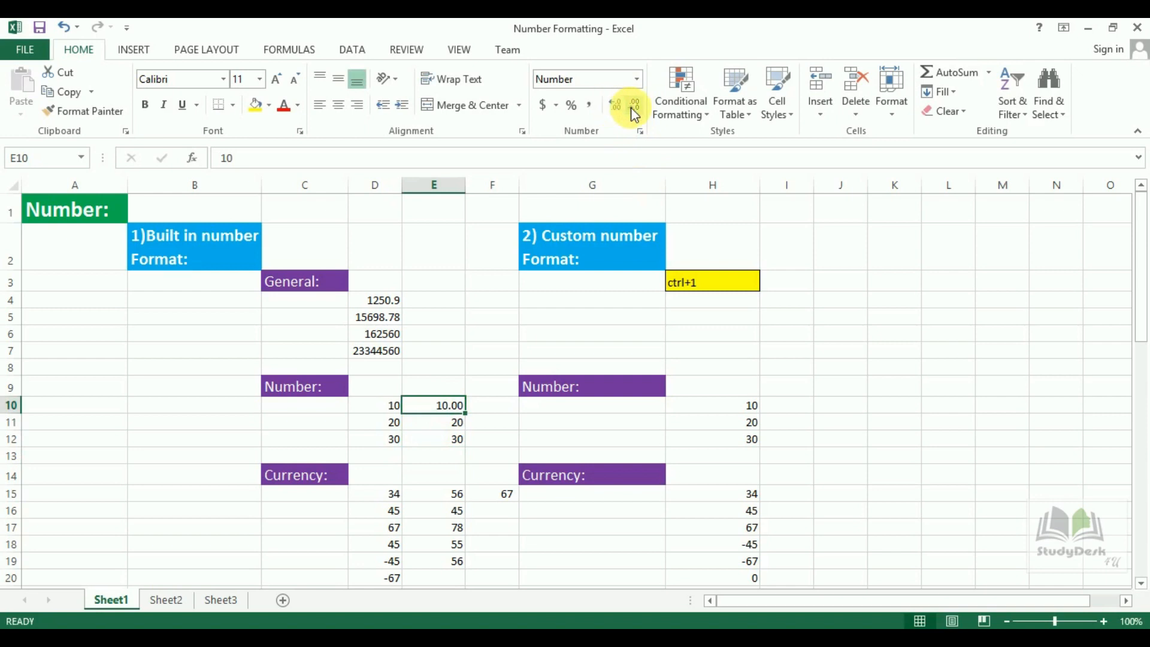
pyautogui.click(632, 108)
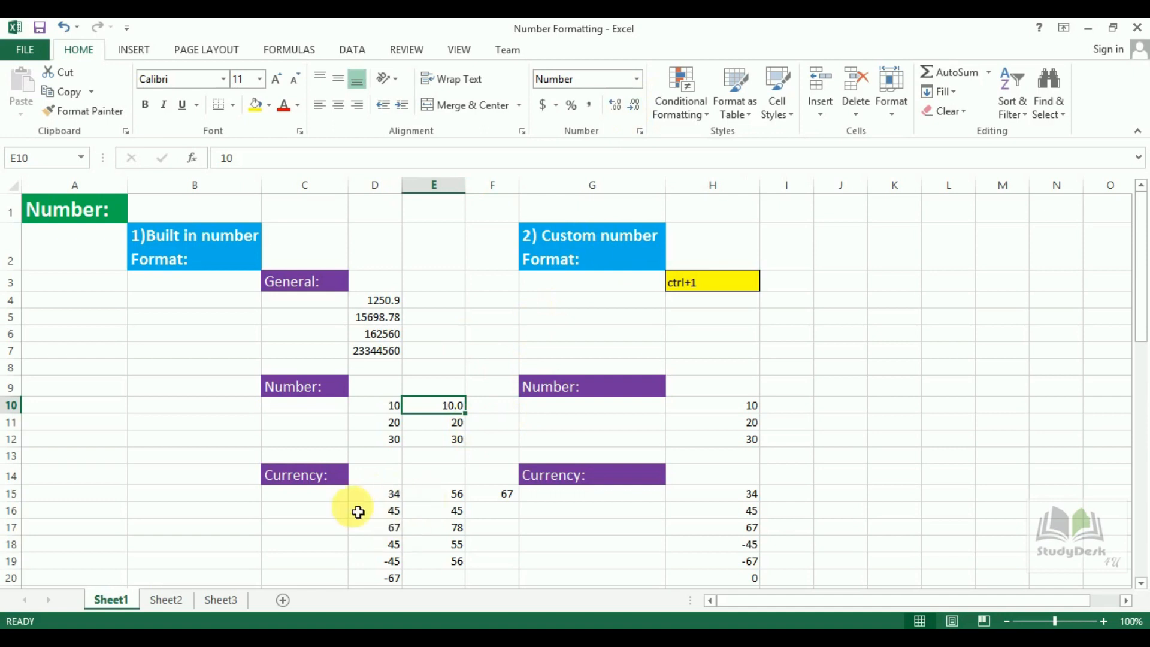
pyautogui.click(637, 79)
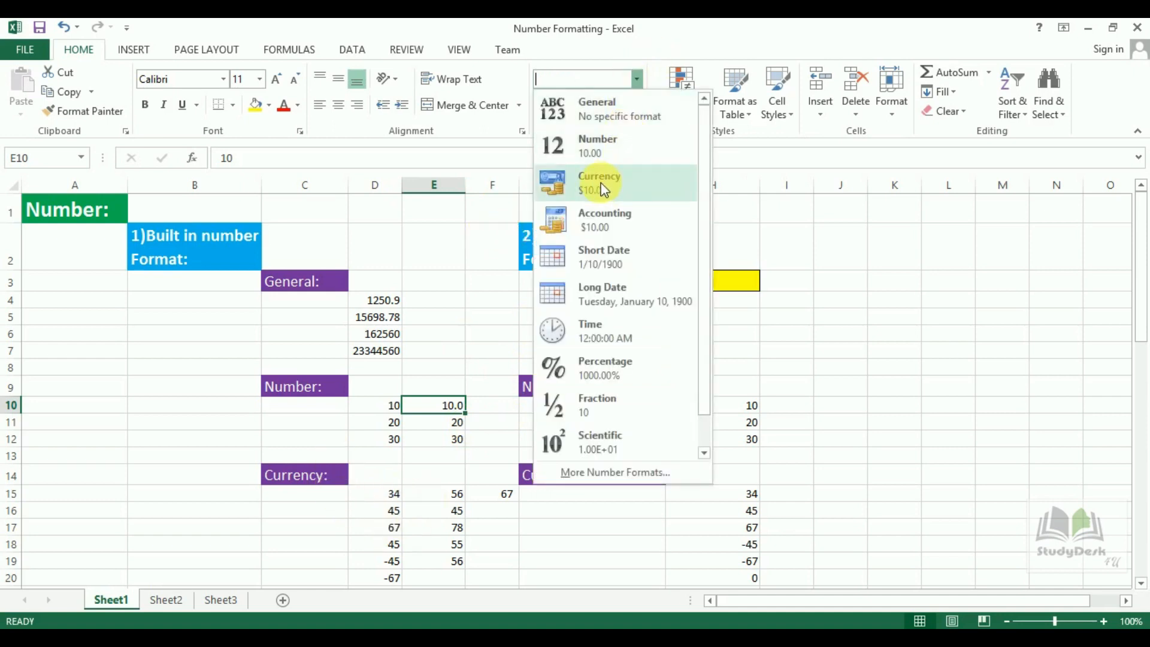
pyautogui.click(386, 495)
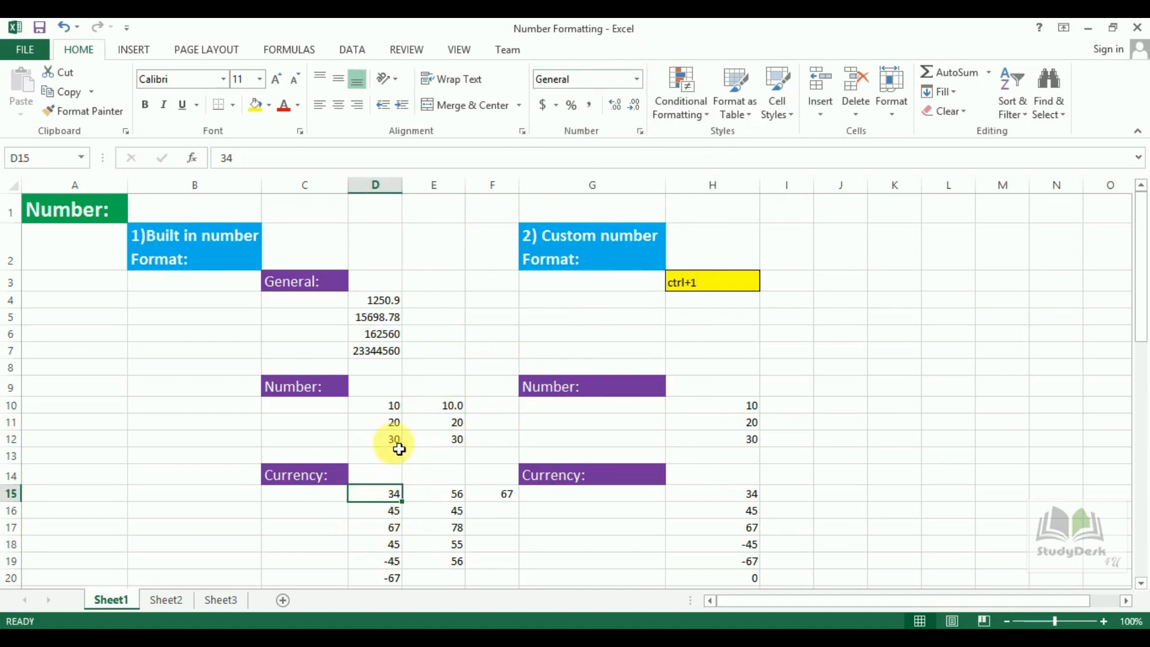
# Format D15 as Currency to show $34.00, undoing an accidental copy-down.
pyautogui.click(557, 106)
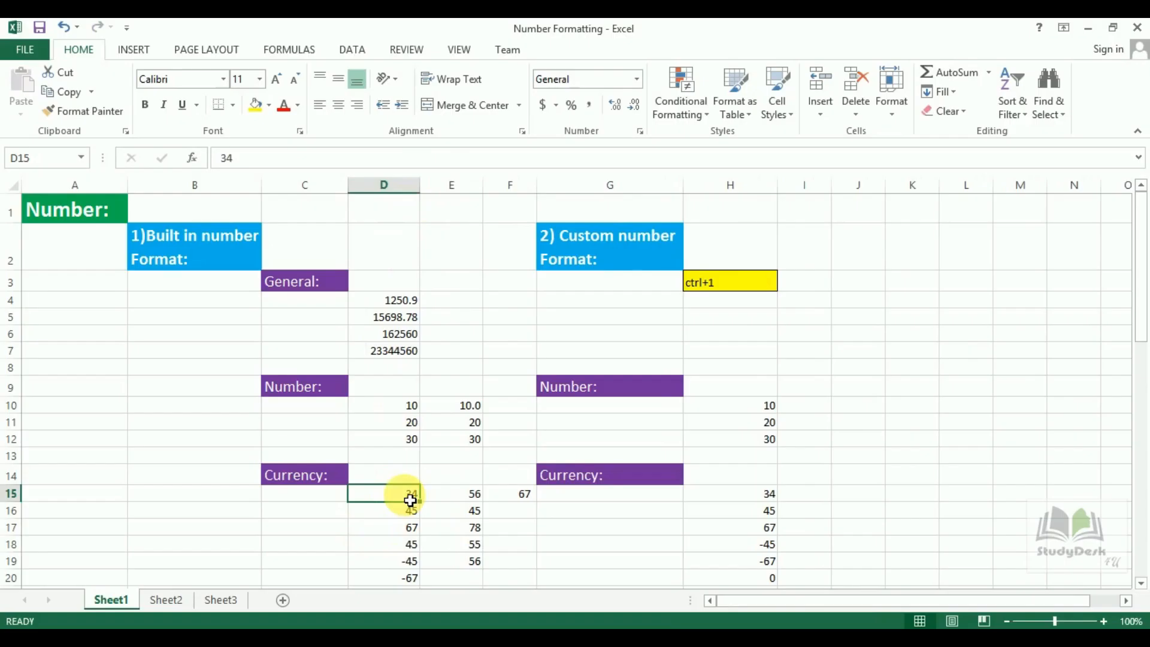
pyautogui.click(638, 74)
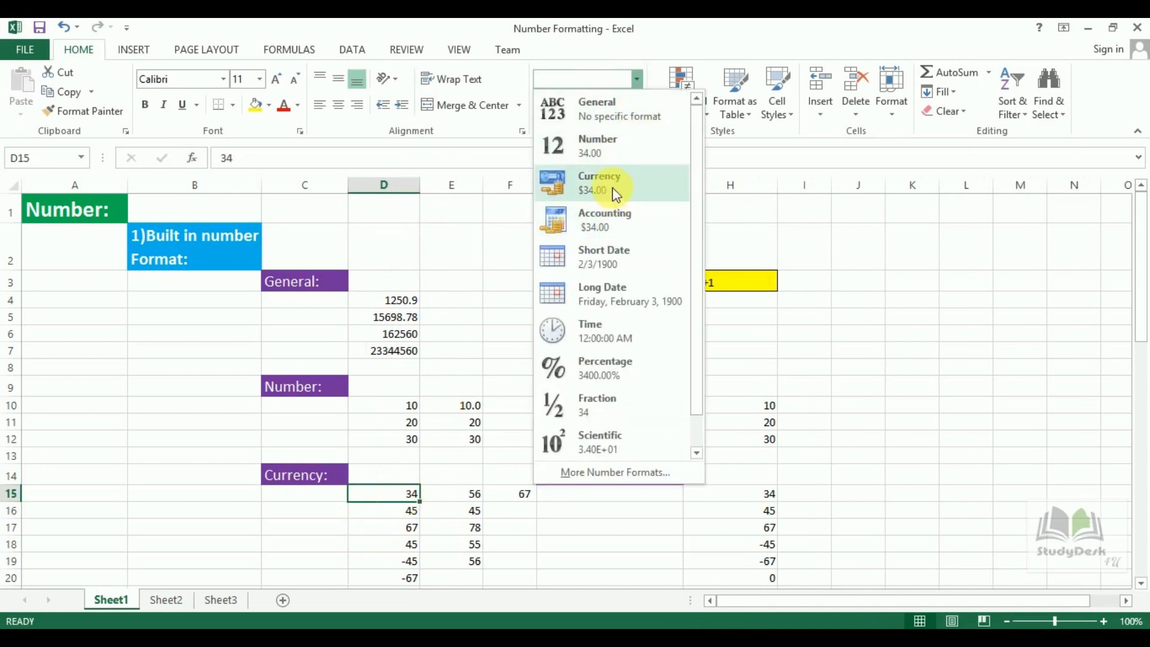
pyautogui.click(613, 188)
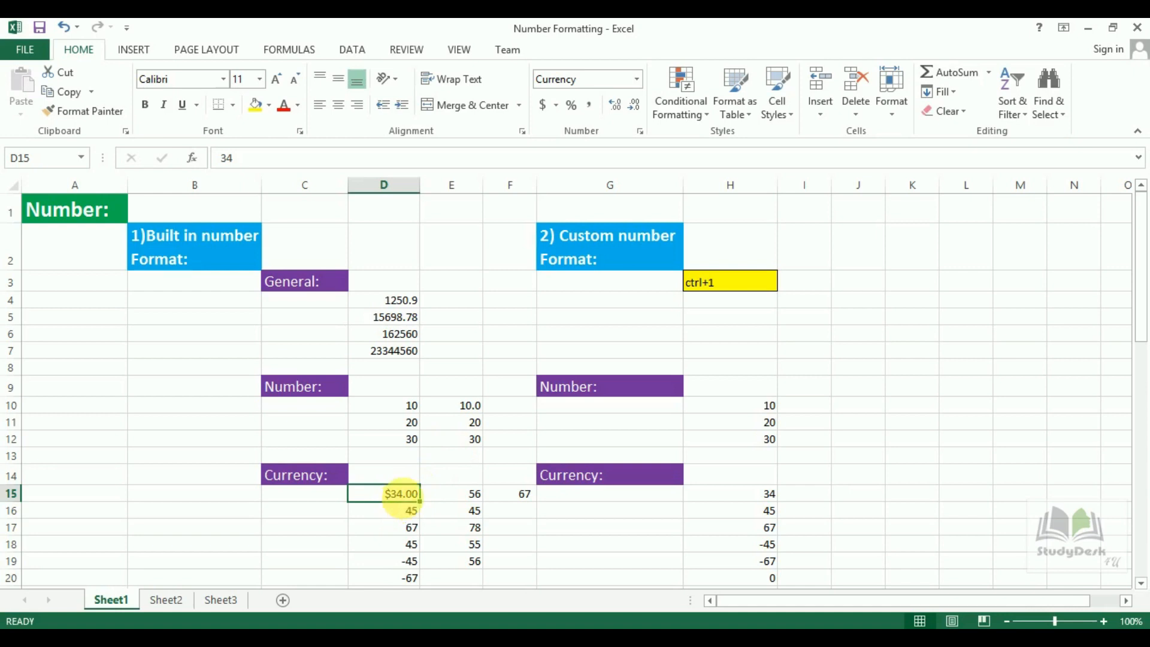
pyautogui.moveTo(421, 503); pyautogui.dragTo(427, 555)
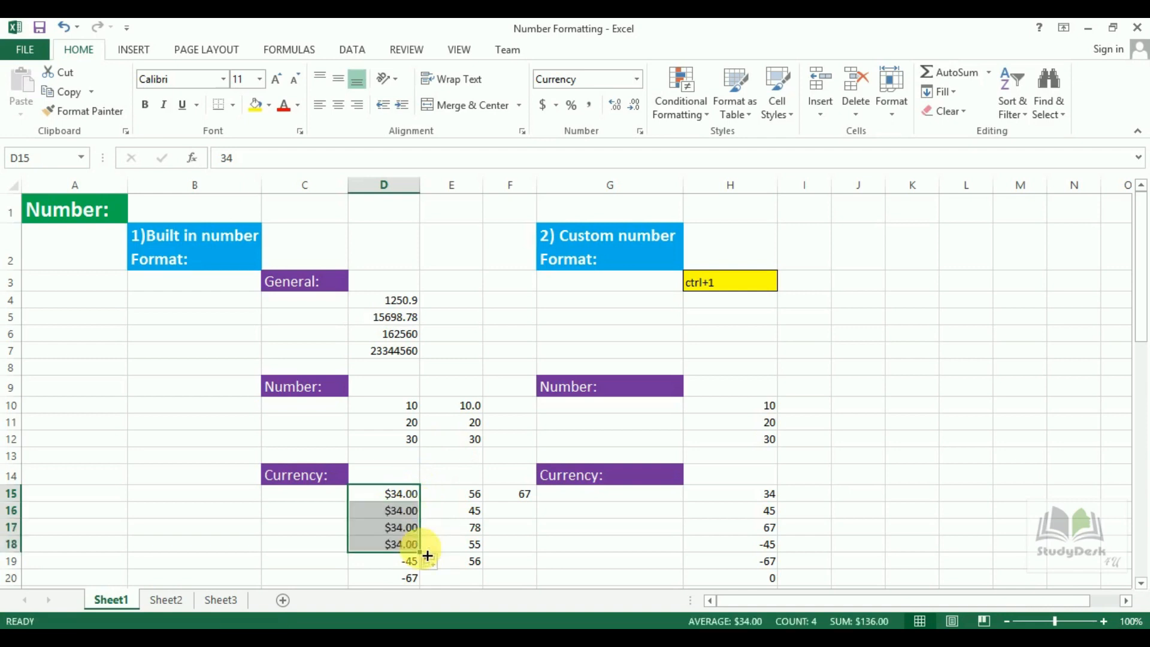
pyautogui.hotkey('ctrl', 'z')
# Apply Currency format to D17 and D18.
pyautogui.click(383, 527)
pyautogui.click(637, 78)
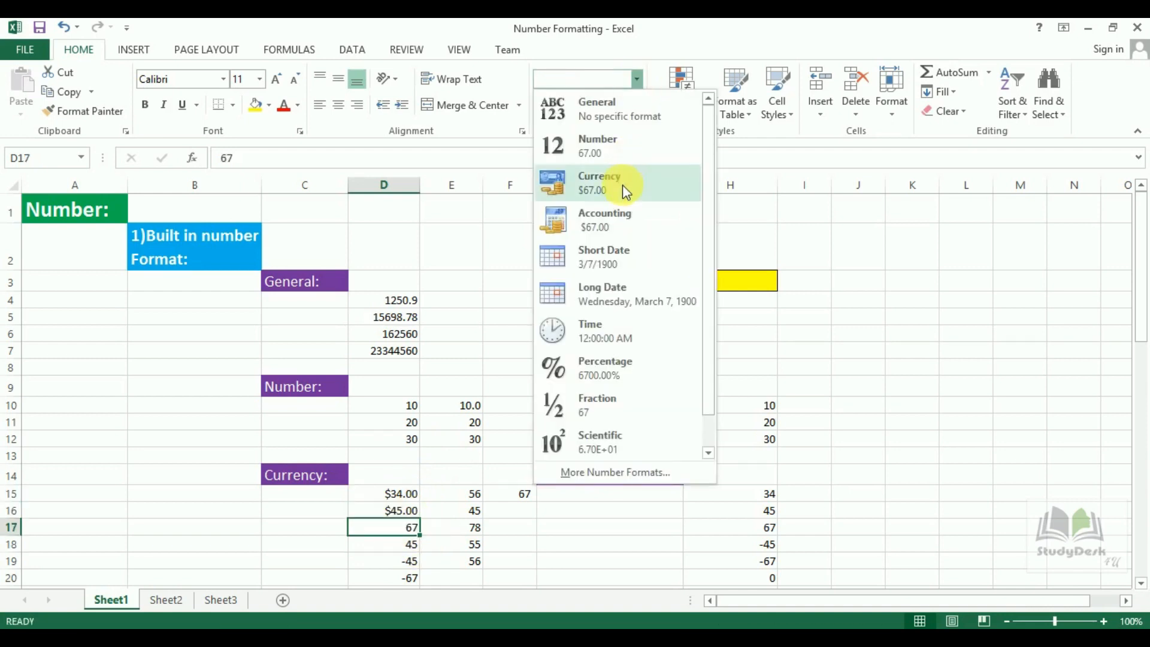
pyautogui.click(623, 186)
pyautogui.press('Down')
pyautogui.click(637, 79)
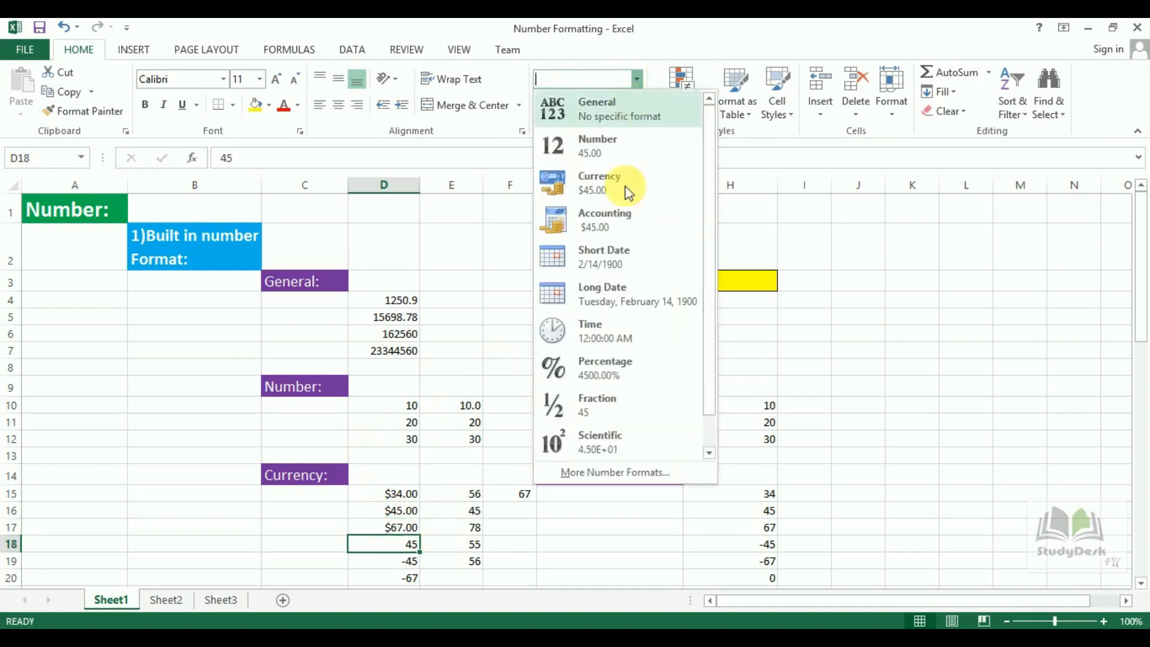
pyautogui.click(599, 182)
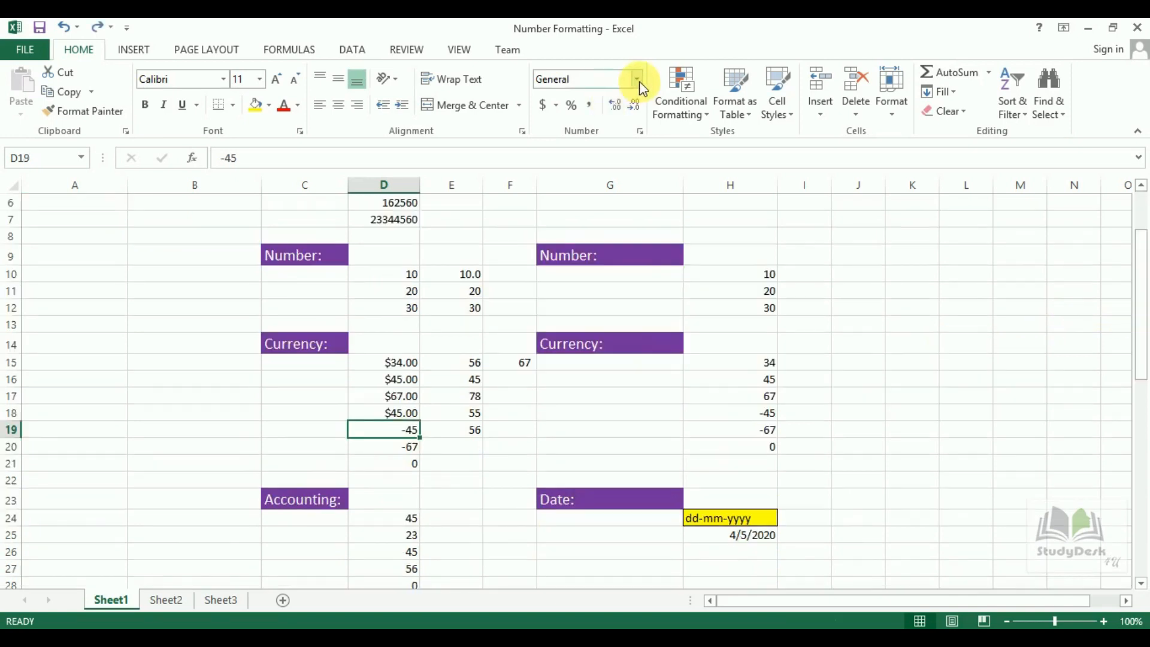
# Format the -45 in D19, D20 and the zero in D21 as Currency.
pyautogui.click(639, 83)
pyautogui.click(626, 188)
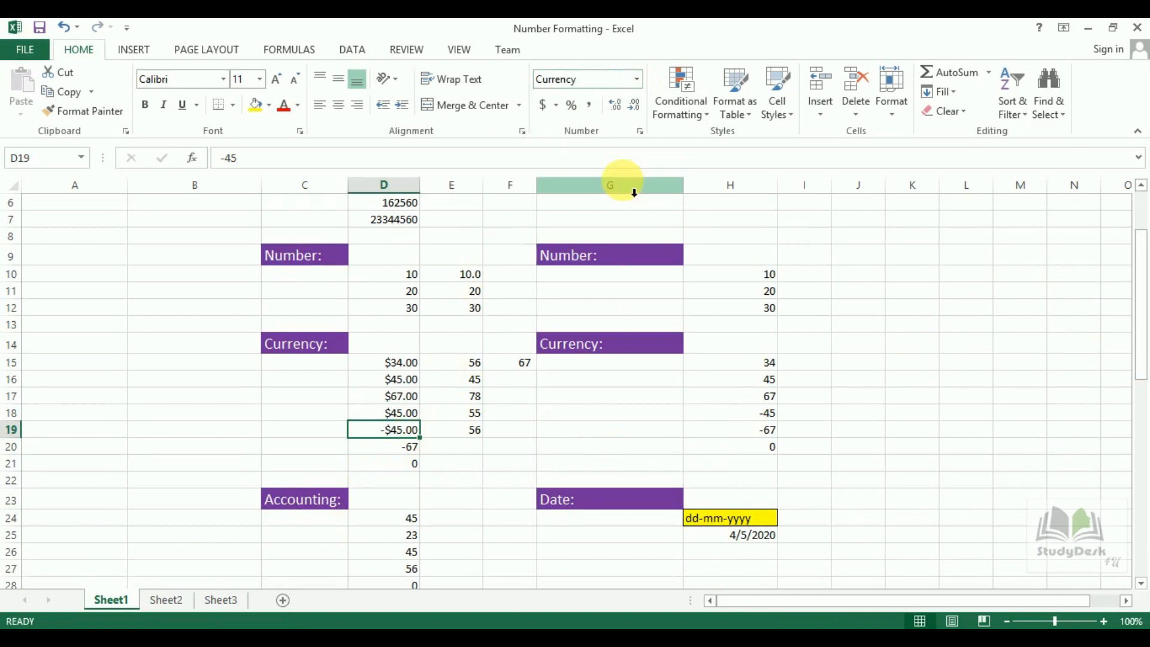
pyautogui.click(408, 450)
pyautogui.press('F4')
pyautogui.click(403, 468)
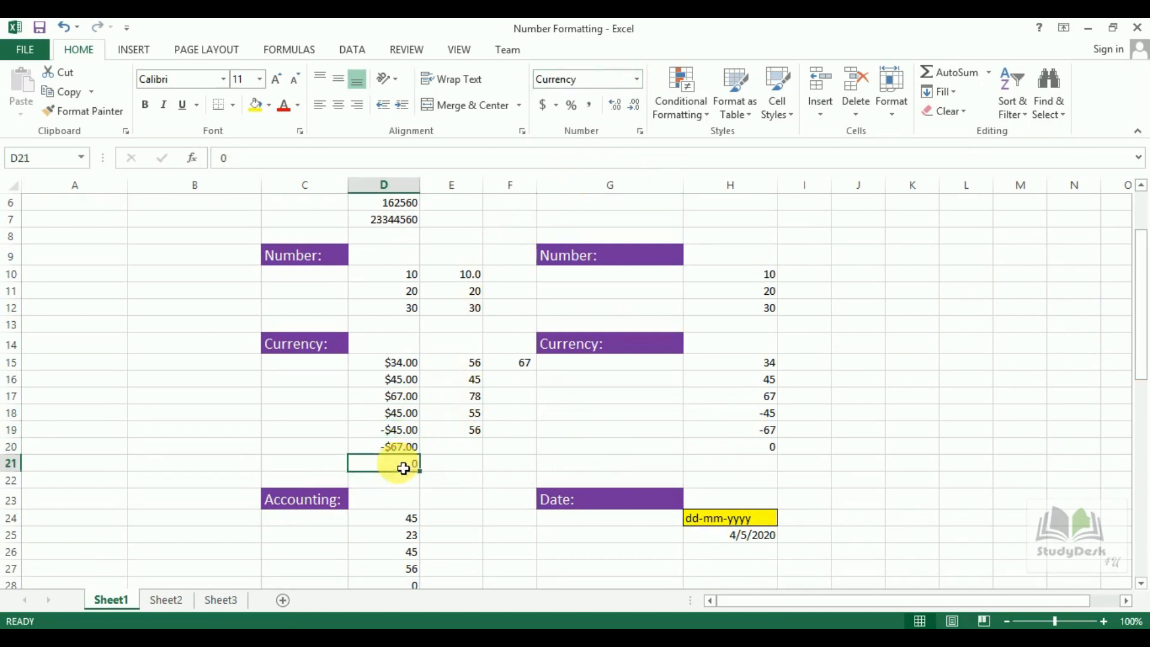
pyautogui.click(637, 78)
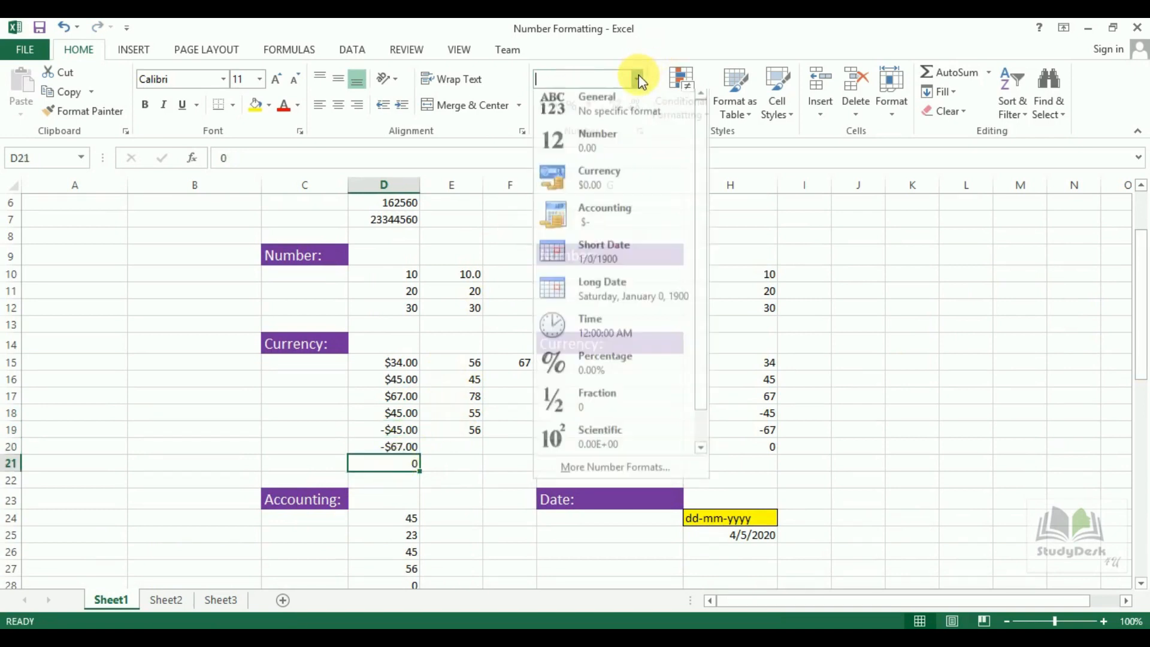
pyautogui.click(627, 183)
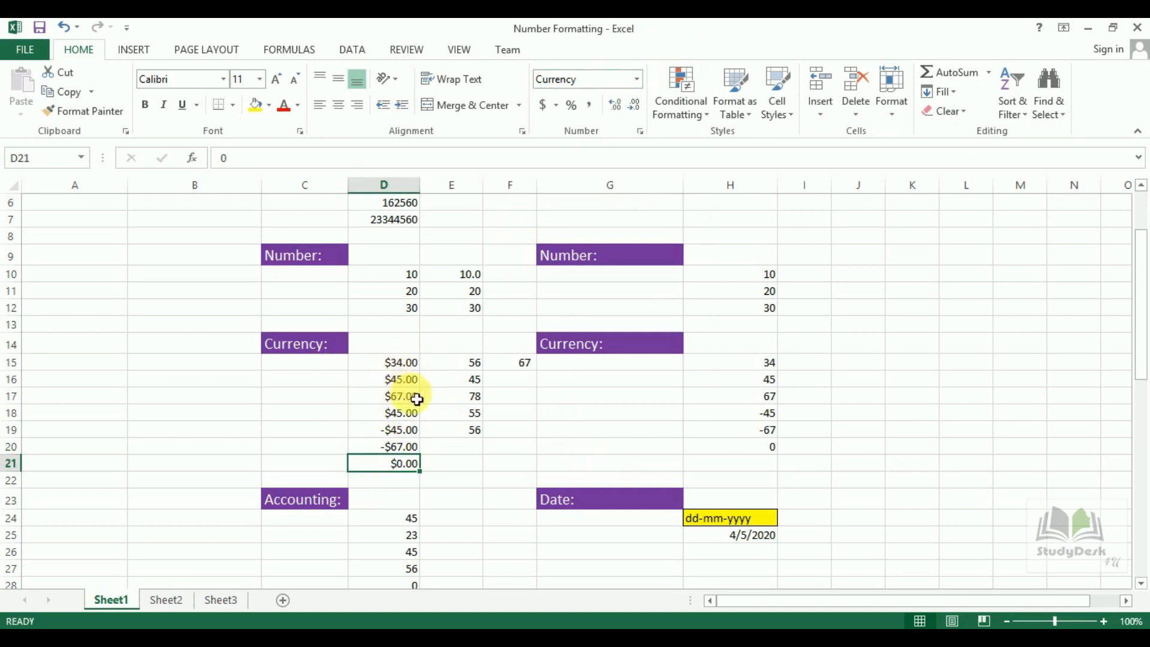
pyautogui.click(321, 508)
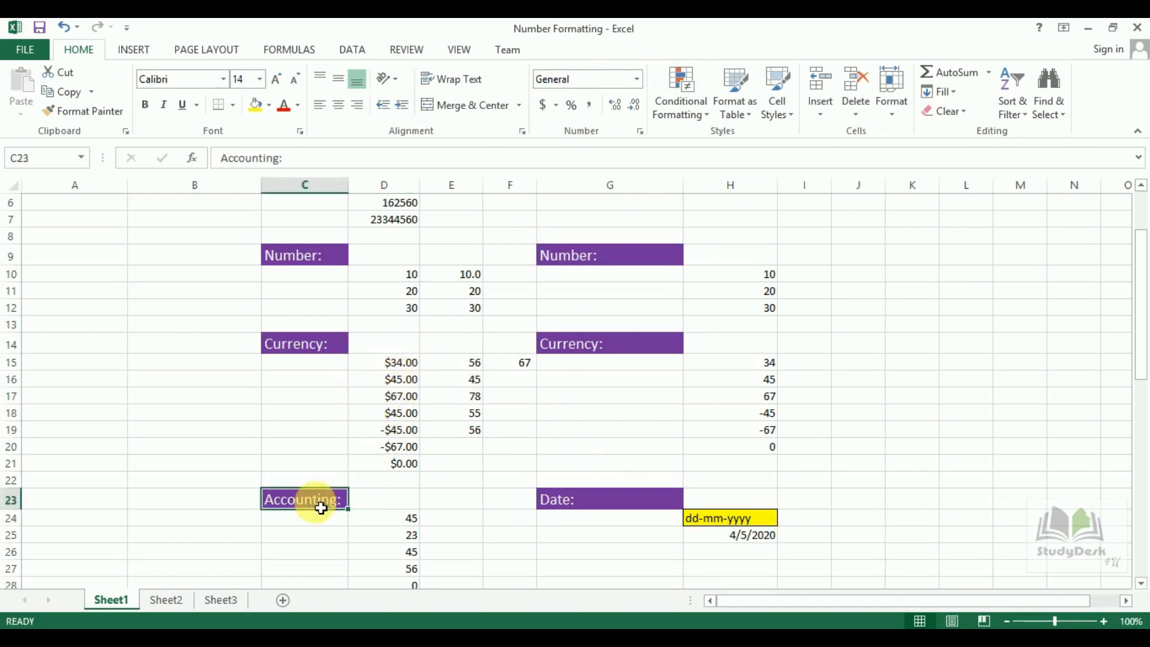
# Format D24 as Accounting and compare it with D15's Currency format.
pyautogui.click(636, 79)
pyautogui.click(411, 277)
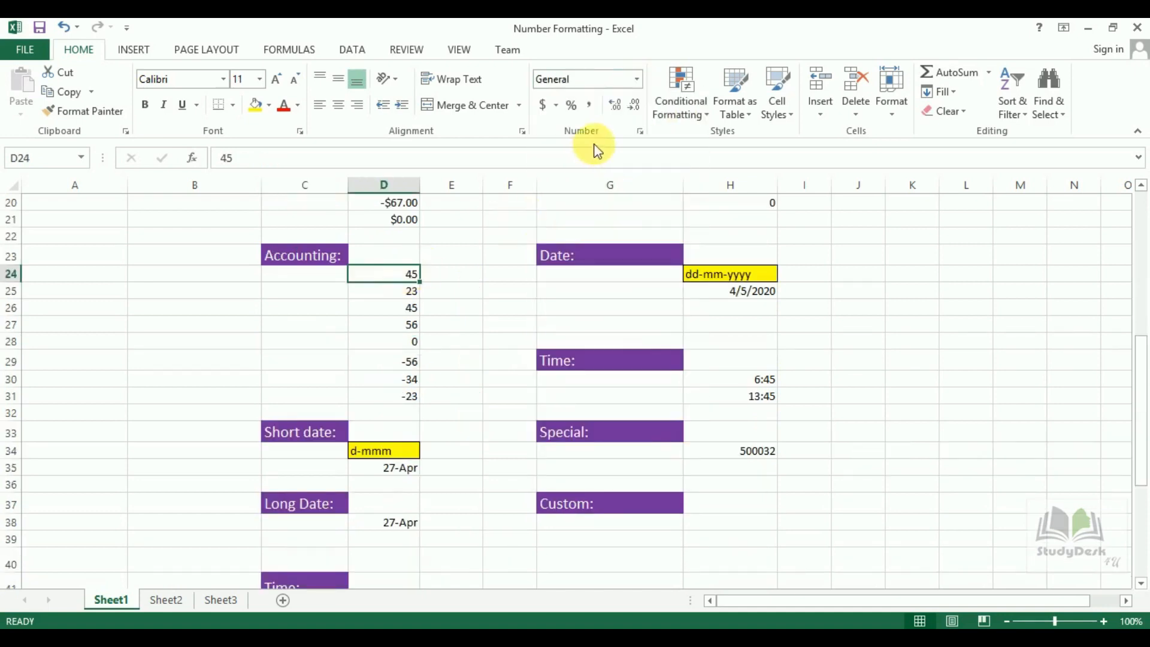
pyautogui.click(636, 79)
pyautogui.click(607, 222)
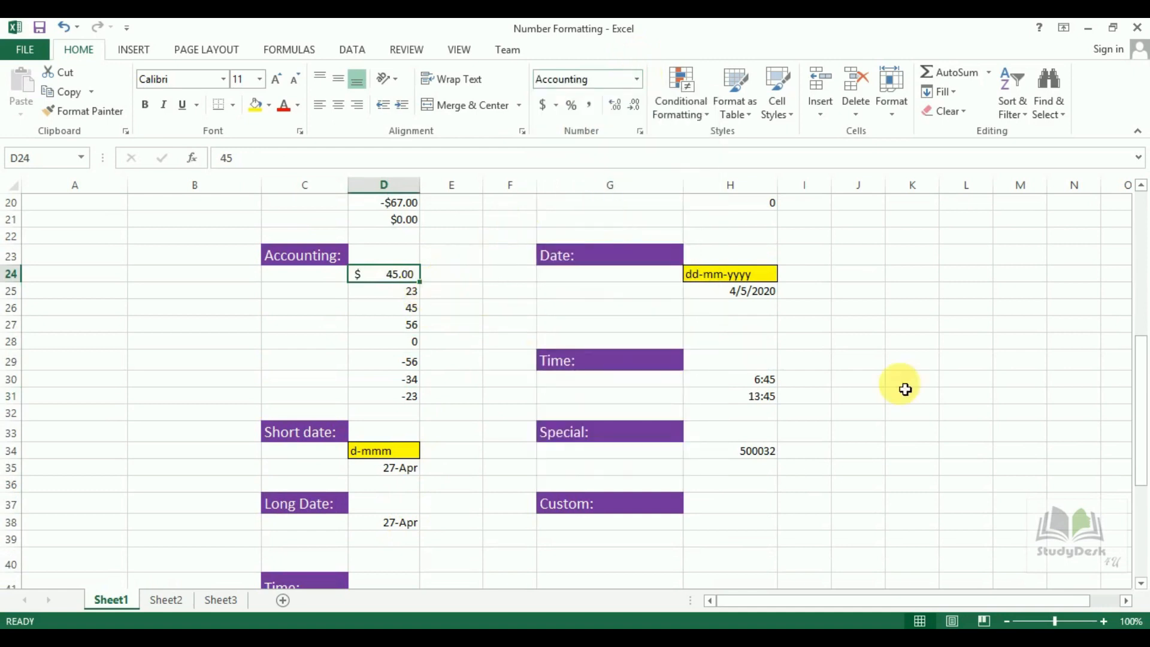
pyautogui.moveTo(1141, 433); pyautogui.dragTo(1141, 377)
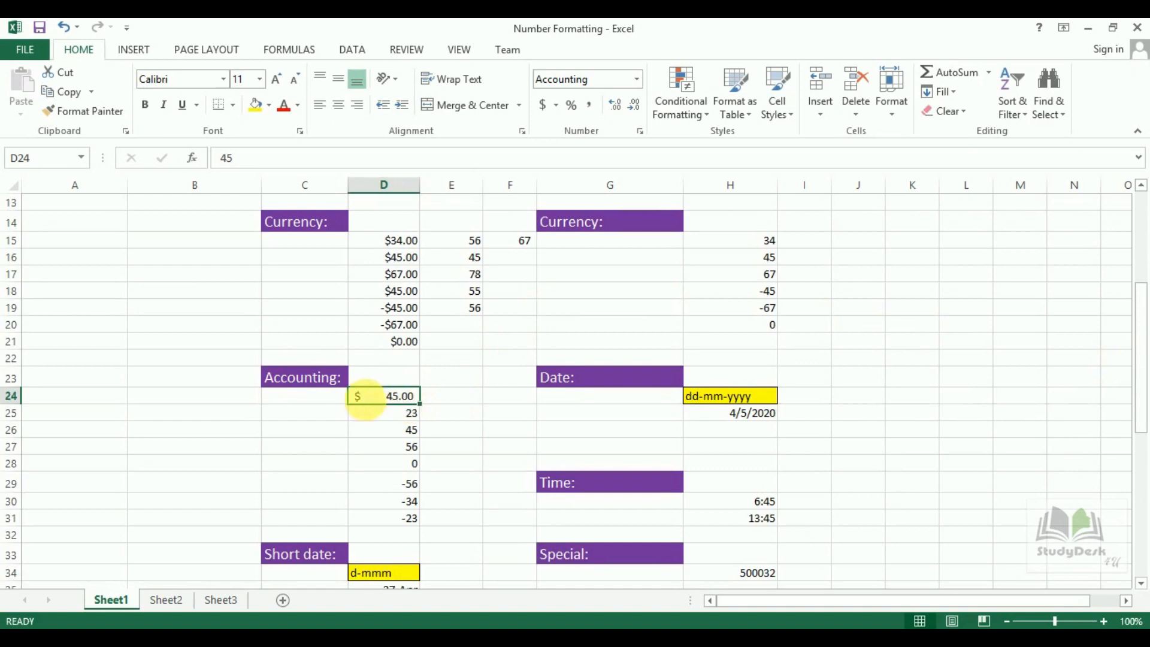
pyautogui.click(407, 245)
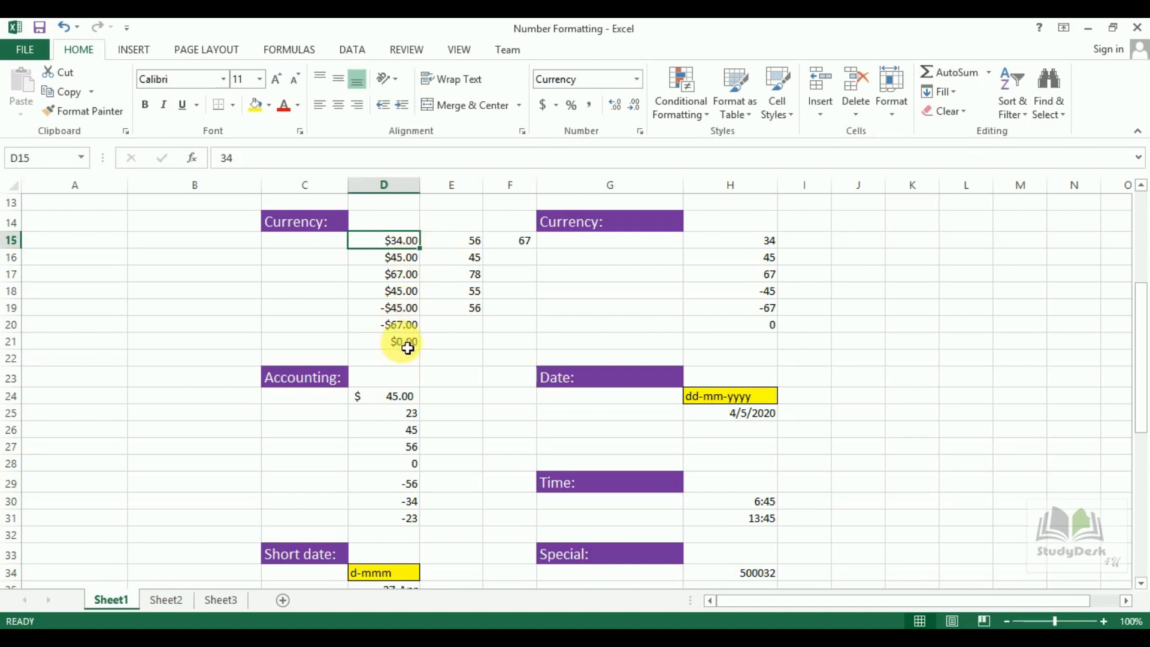
# Apply Accounting format to D25 and D26, leaving D27's 56 unchanged.
pyautogui.click(402, 414)
pyautogui.click(637, 78)
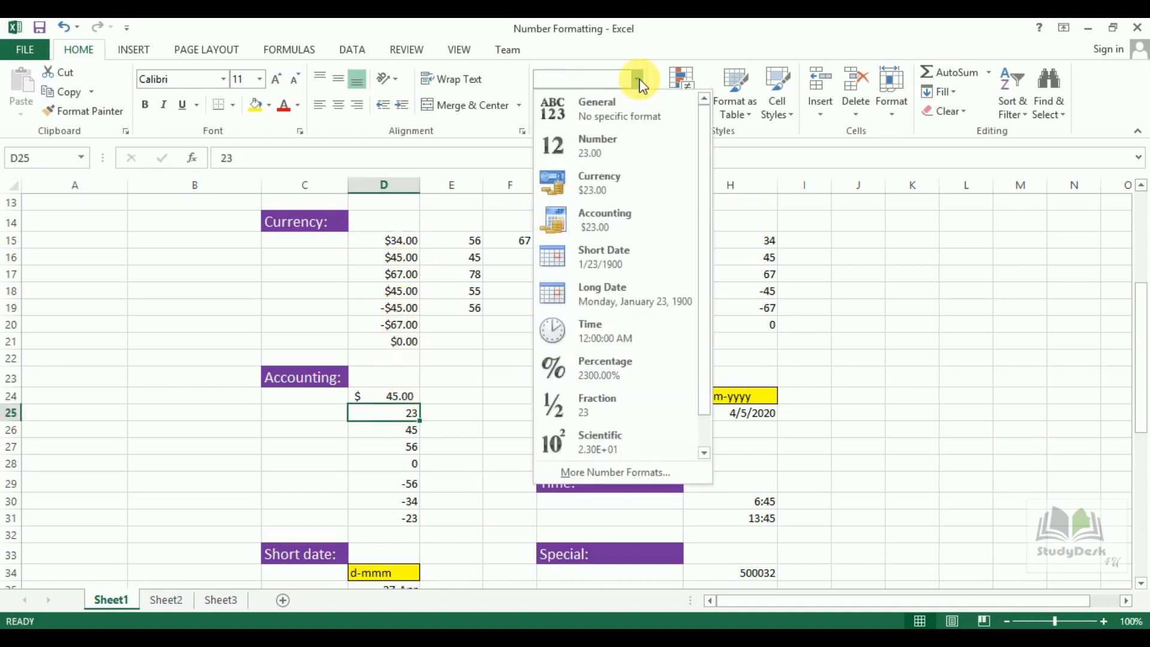
pyautogui.click(611, 223)
pyautogui.click(411, 433)
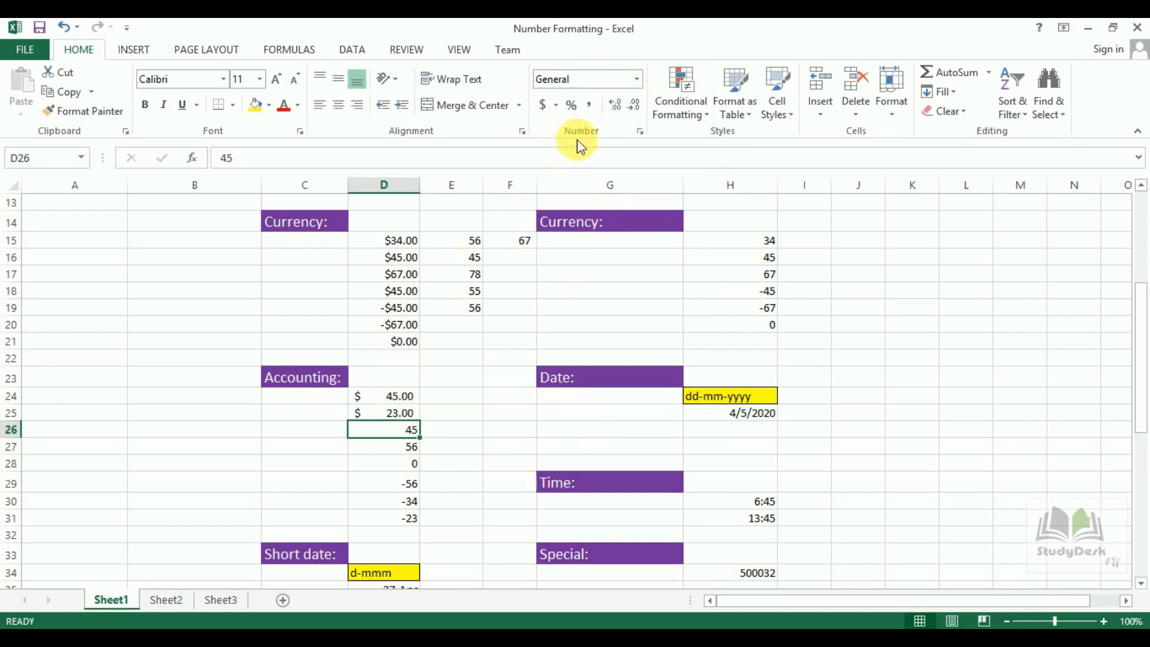
pyautogui.click(637, 79)
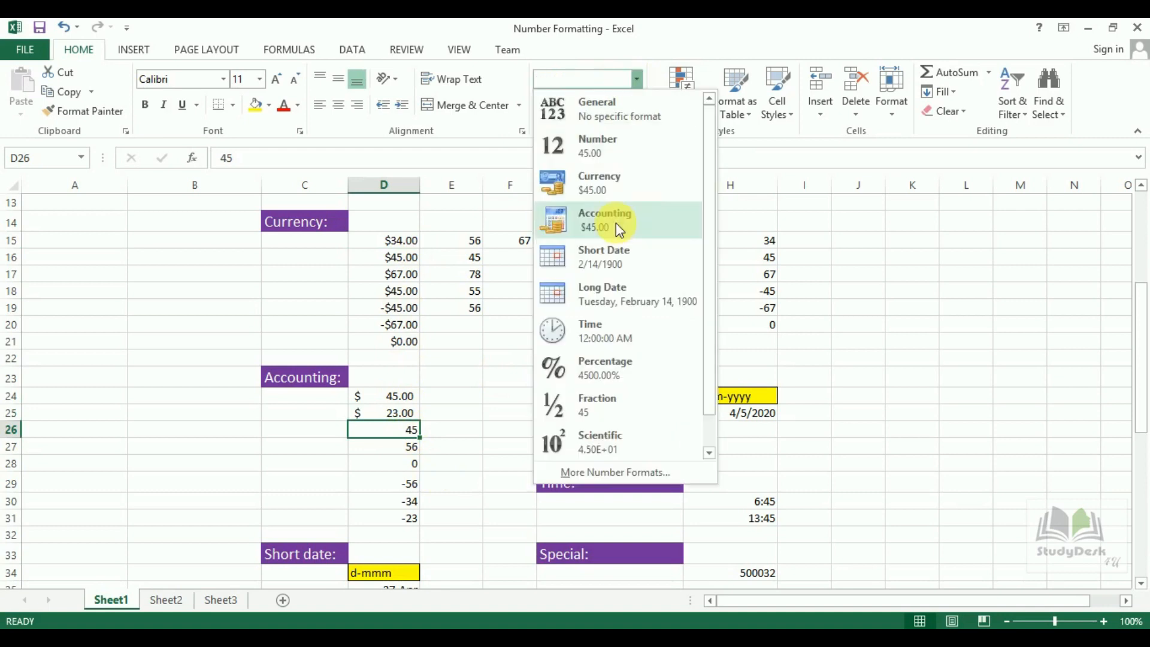
pyautogui.click(616, 222)
pyautogui.click(410, 448)
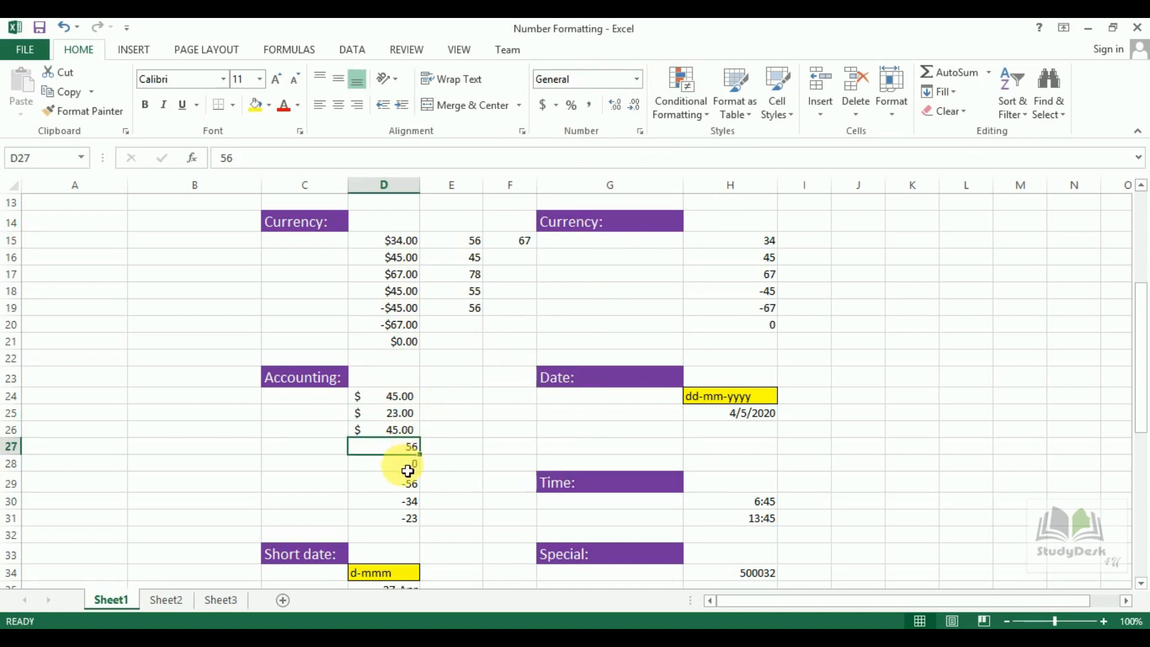
# Format the zero in D28 and the -56 in D29 as Accounting.
pyautogui.click(408, 467)
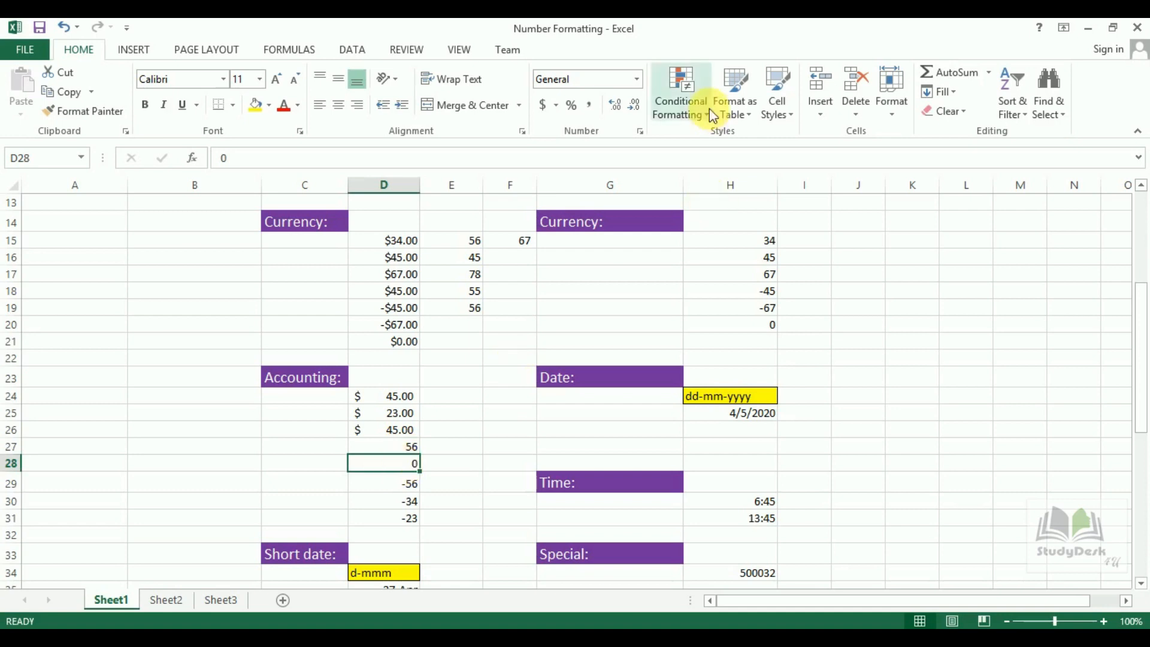
pyautogui.click(641, 77)
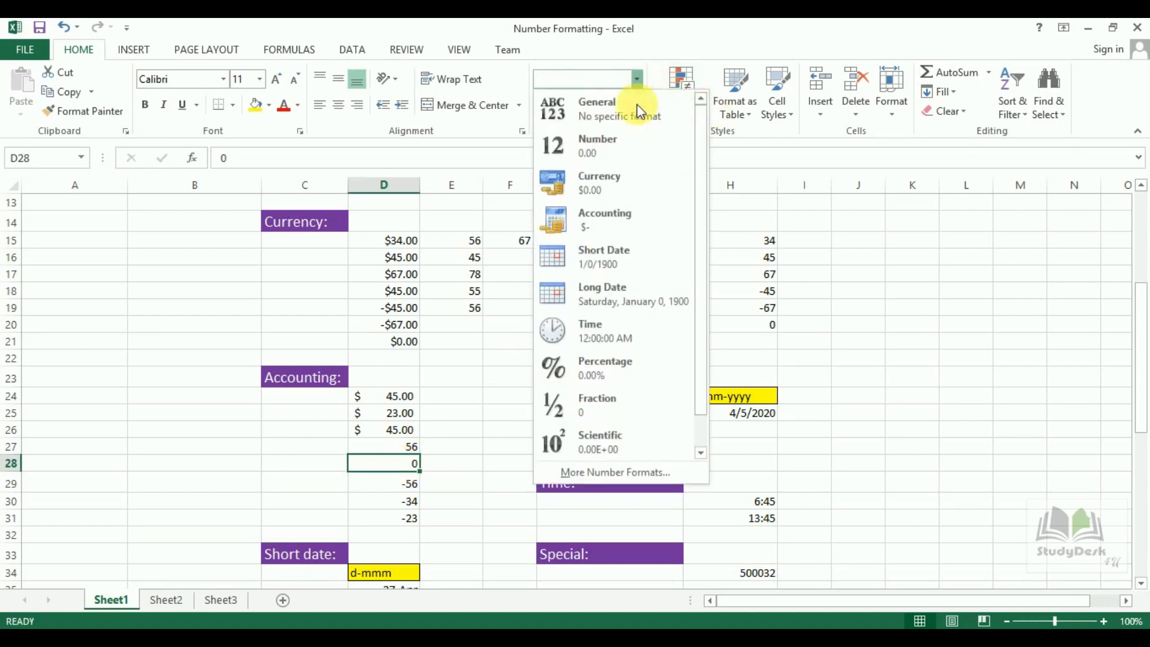
pyautogui.click(618, 216)
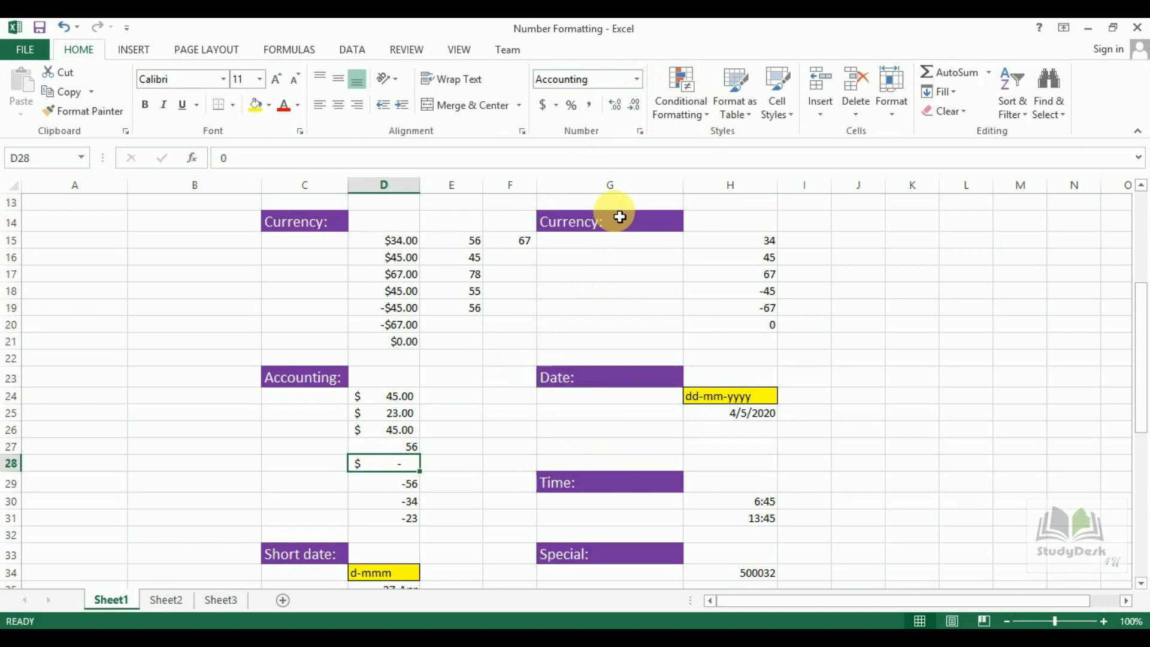
pyautogui.click(415, 481)
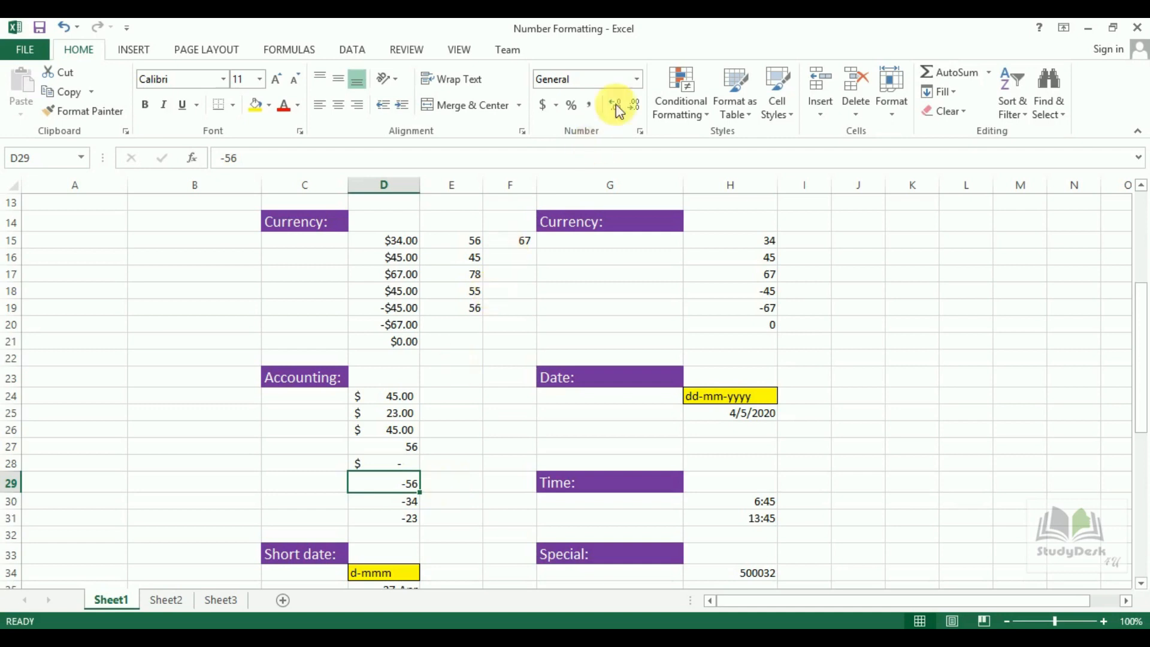
pyautogui.click(638, 79)
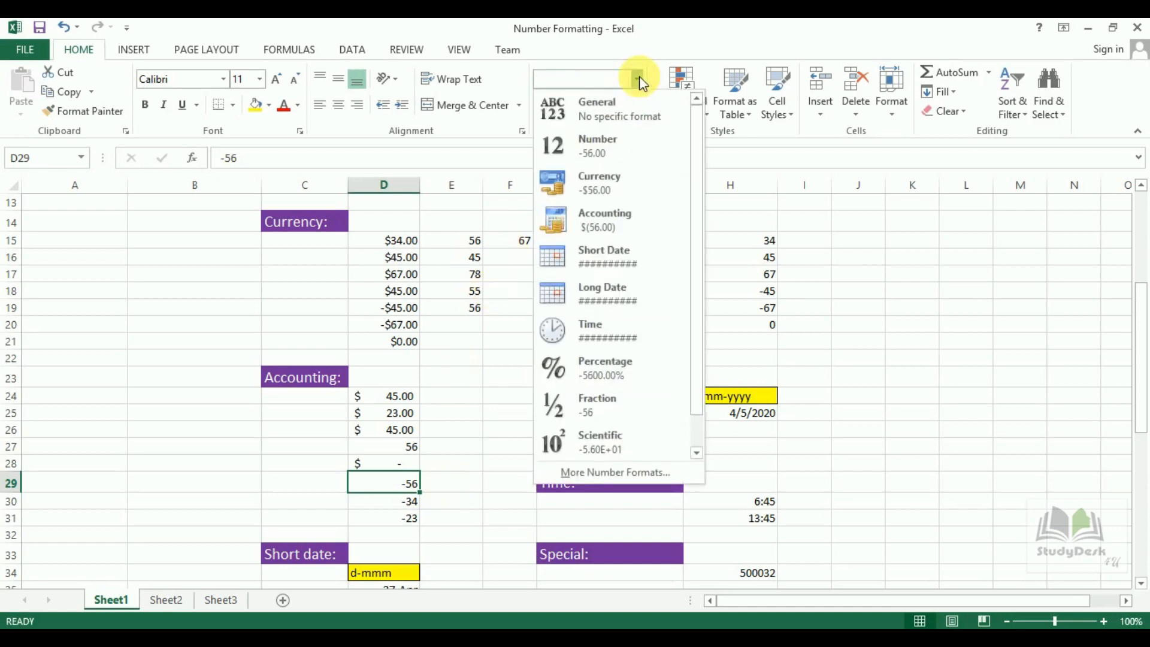
pyautogui.click(606, 235)
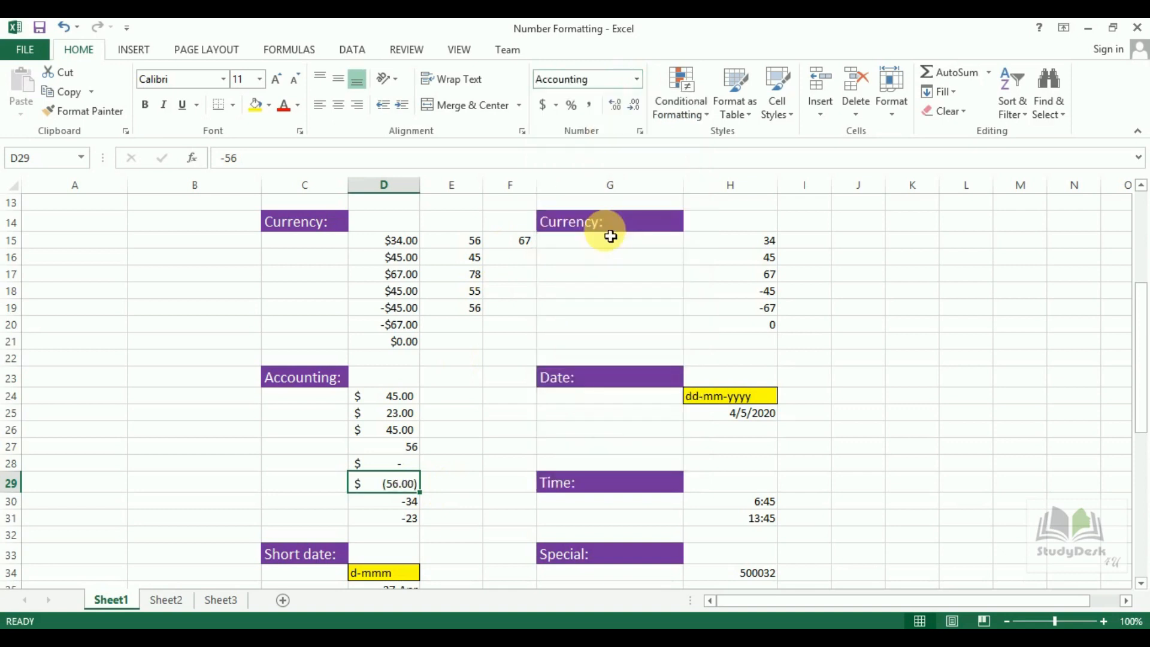
# Format the -34 in D30 and -23 in D31 as Accounting.
pyautogui.click(408, 505)
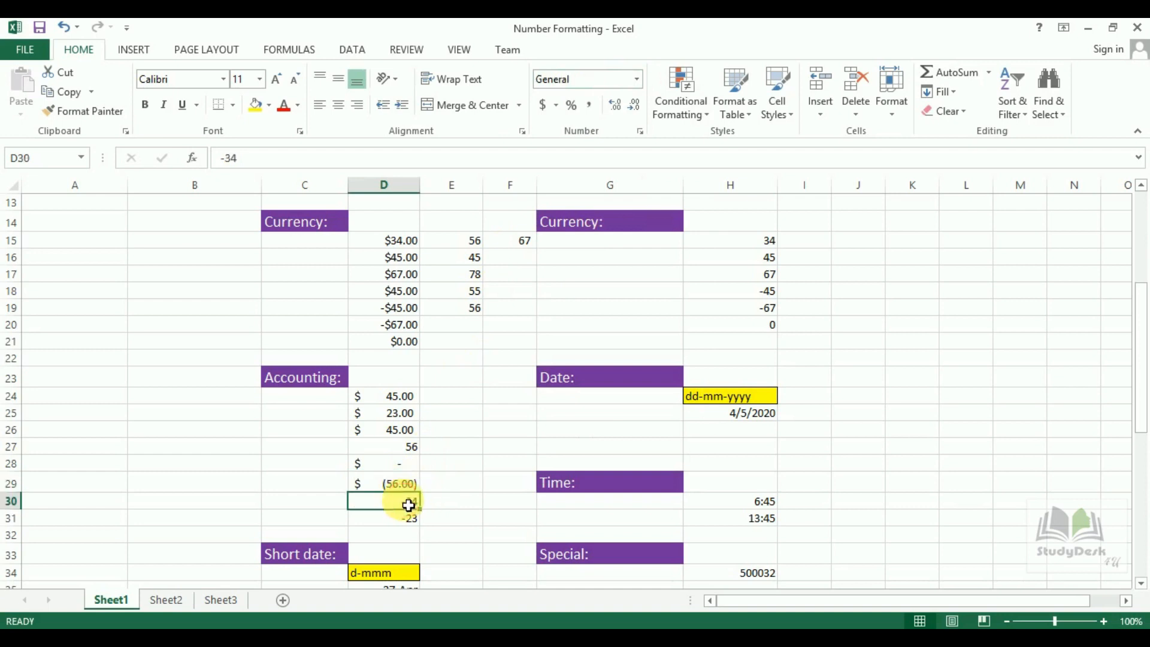
pyautogui.click(637, 80)
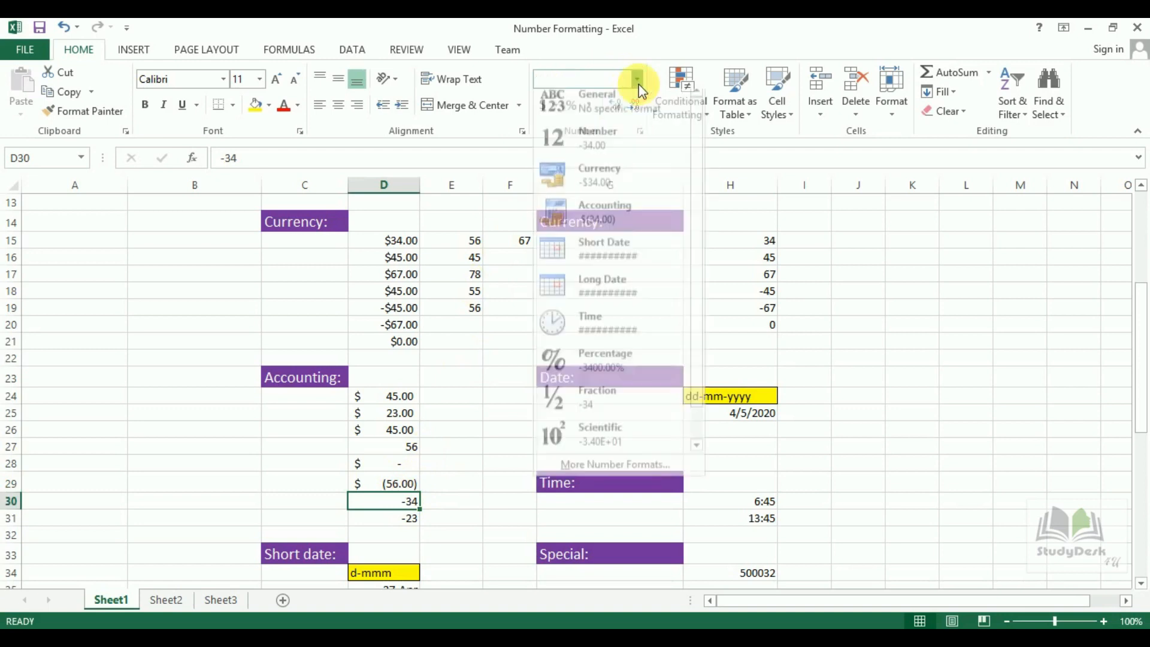
pyautogui.click(607, 223)
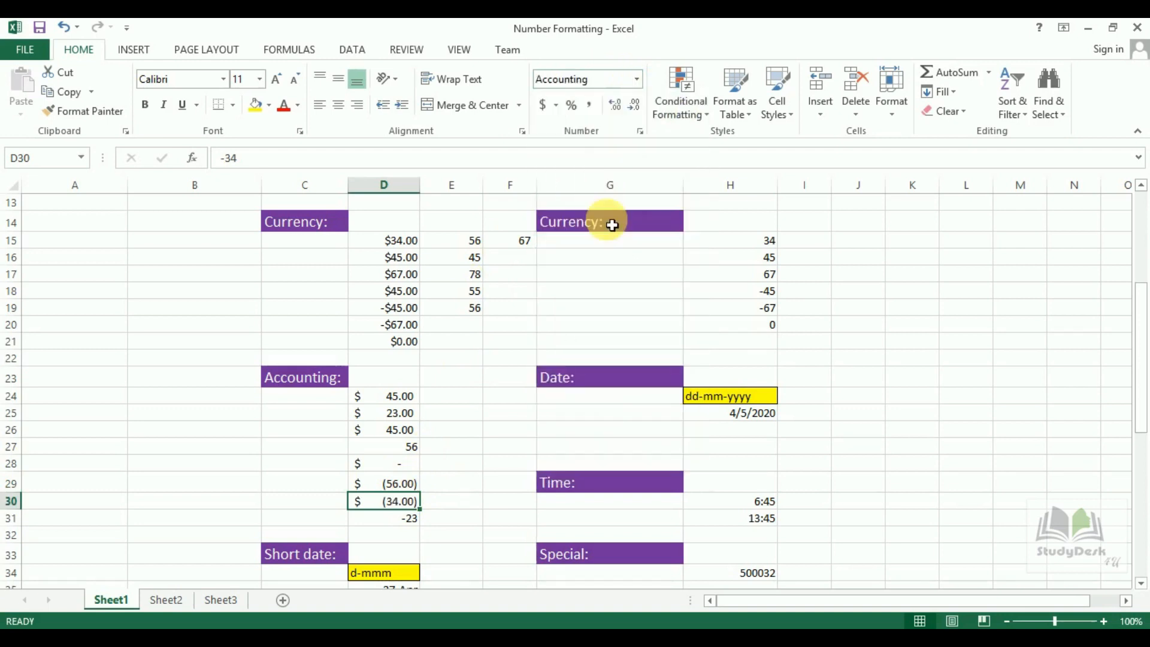
pyautogui.click(401, 518)
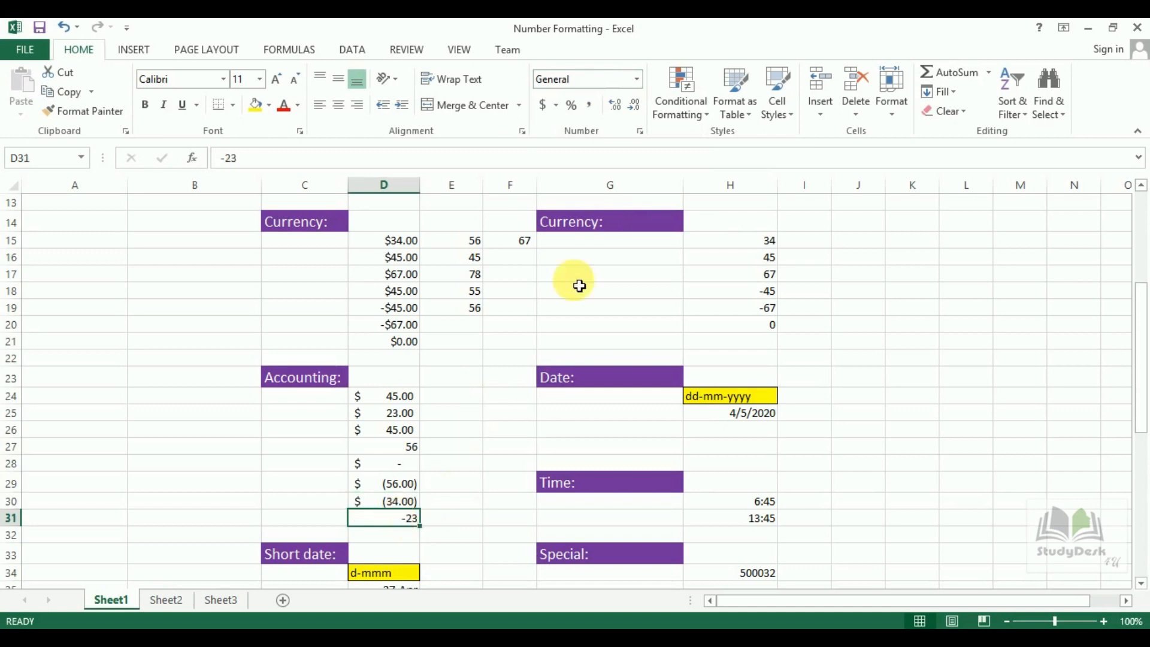
pyautogui.click(639, 80)
pyautogui.click(607, 224)
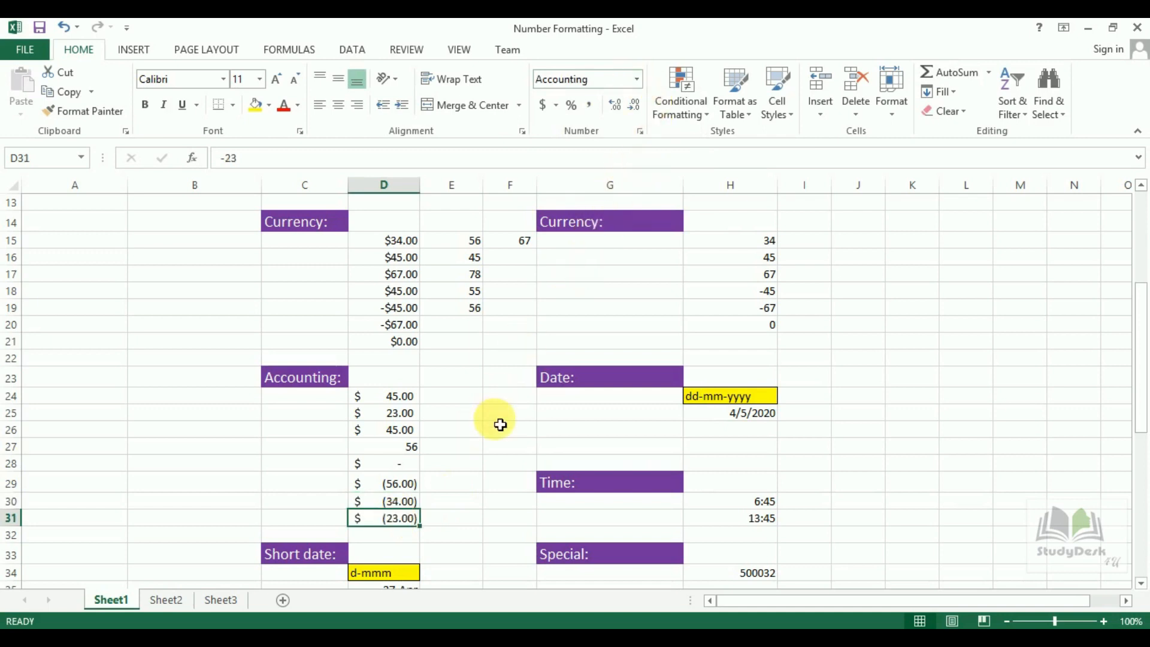
pyautogui.moveTo(1142, 430); pyautogui.dragTo(1145, 504)
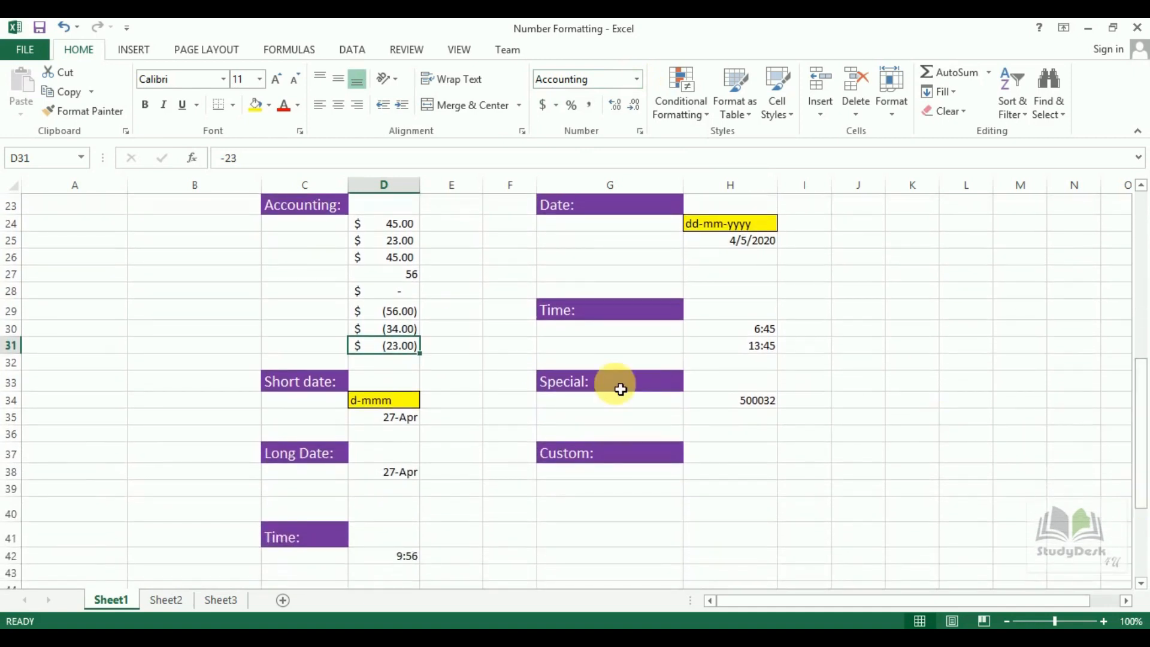
# Format D35 as Short Date (4/27/2020) and note 'dd/mm/yyyy' beside it in E35.
pyautogui.click(381, 402)
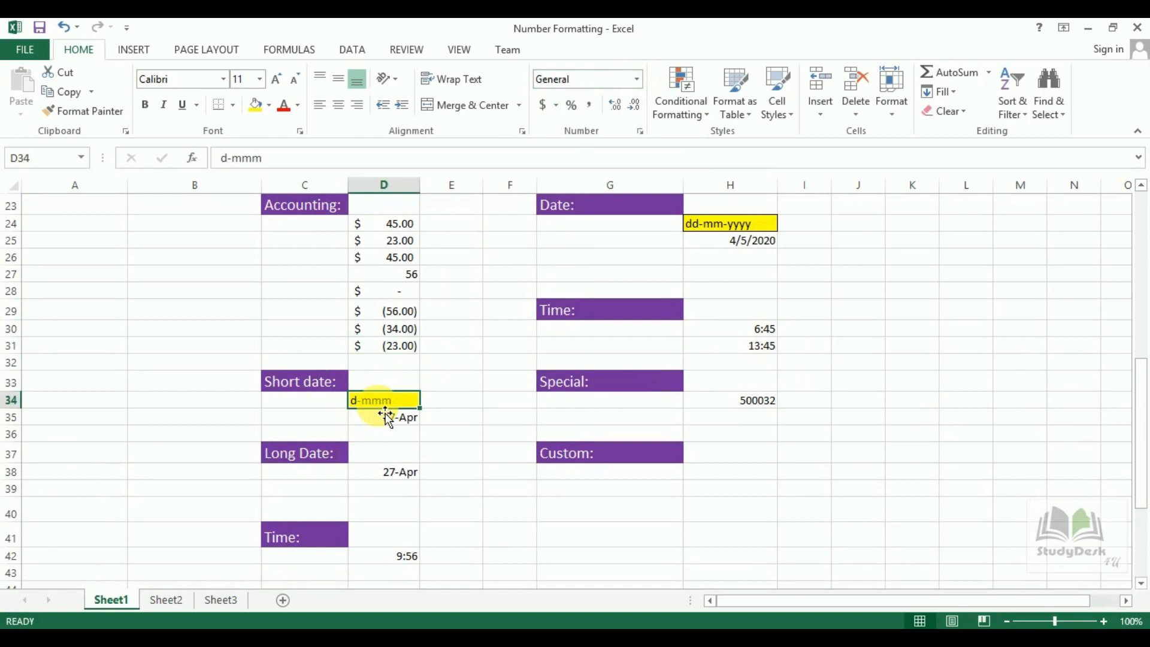
pyautogui.click(411, 429)
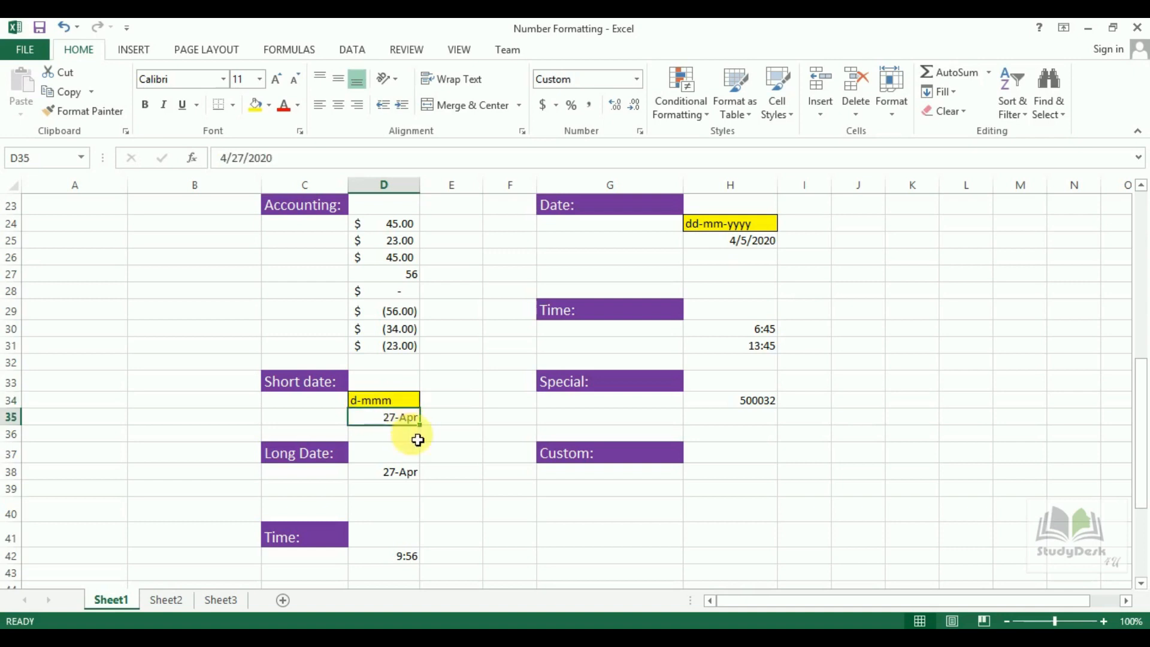
pyautogui.click(639, 79)
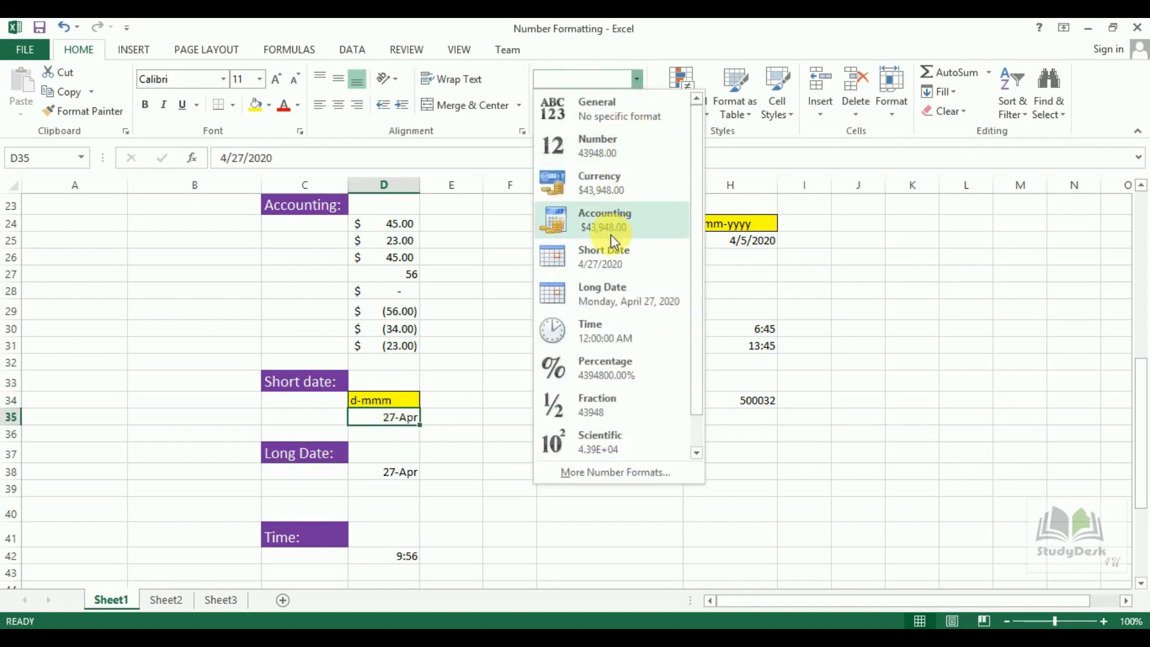
pyautogui.click(616, 261)
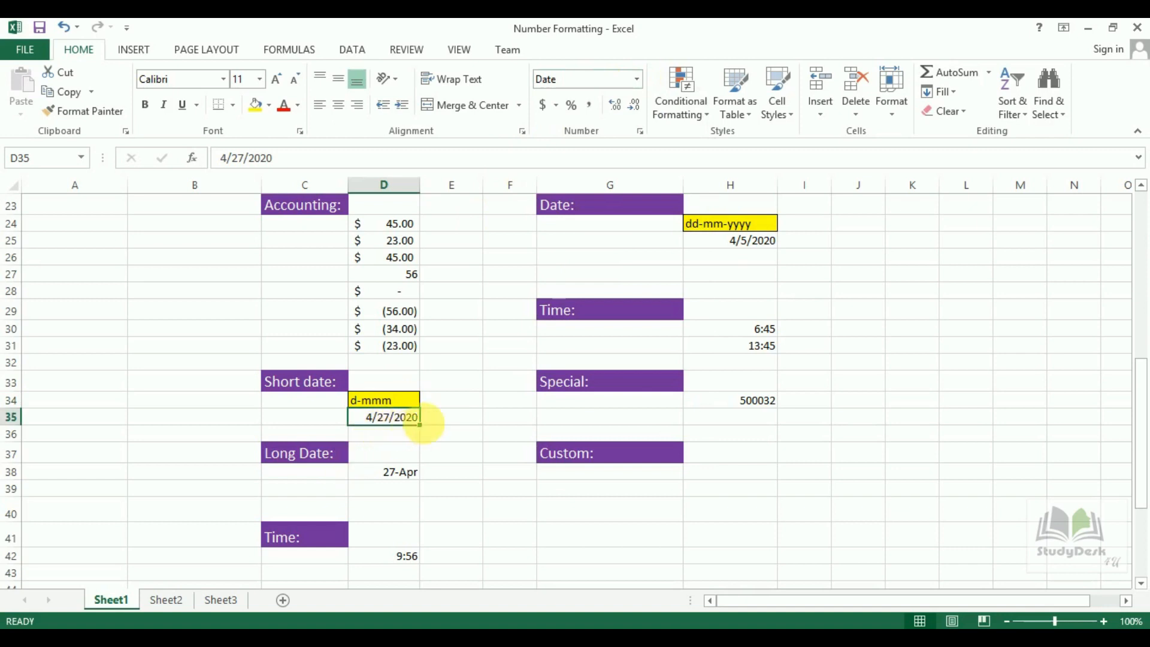
pyautogui.click(452, 424)
pyautogui.write('dd/mm/yyyy')
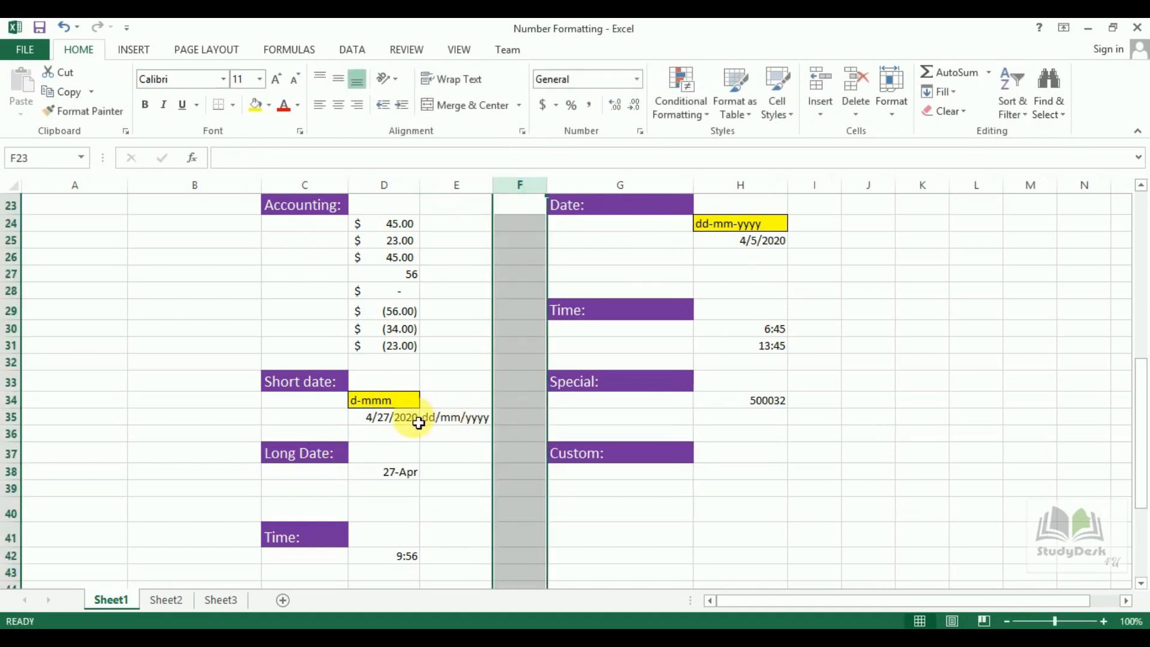
pyautogui.click(417, 423)
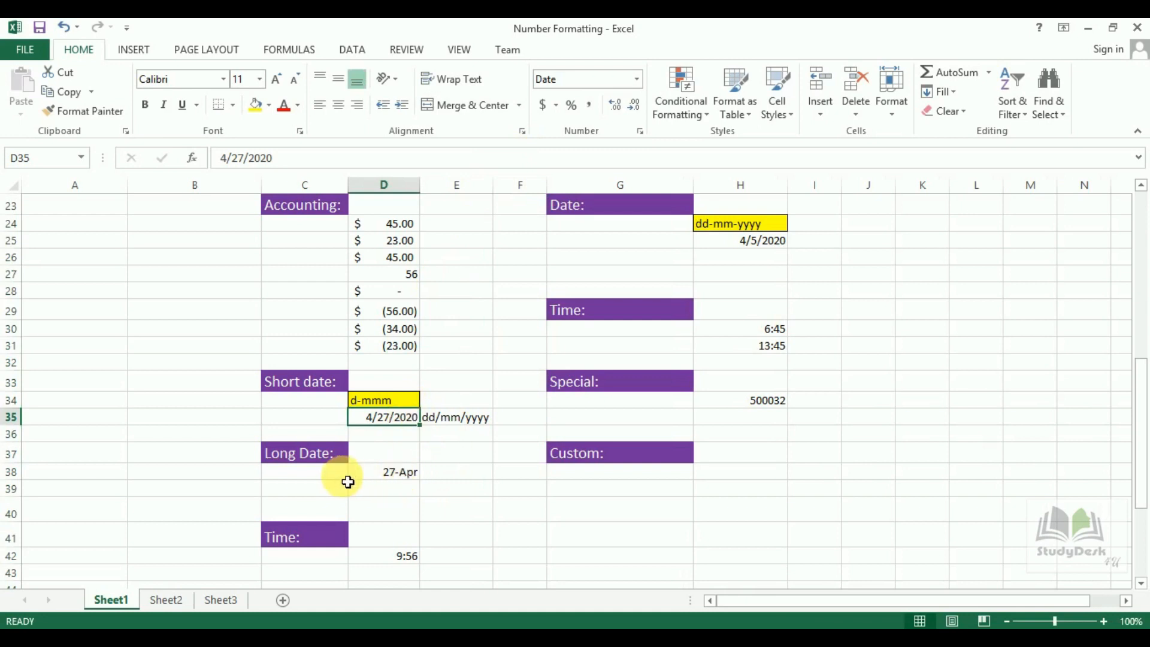
# Apply Long Date to D38 so it reads Monday, April 27, 2020, and autofit column D.
pyautogui.click(403, 479)
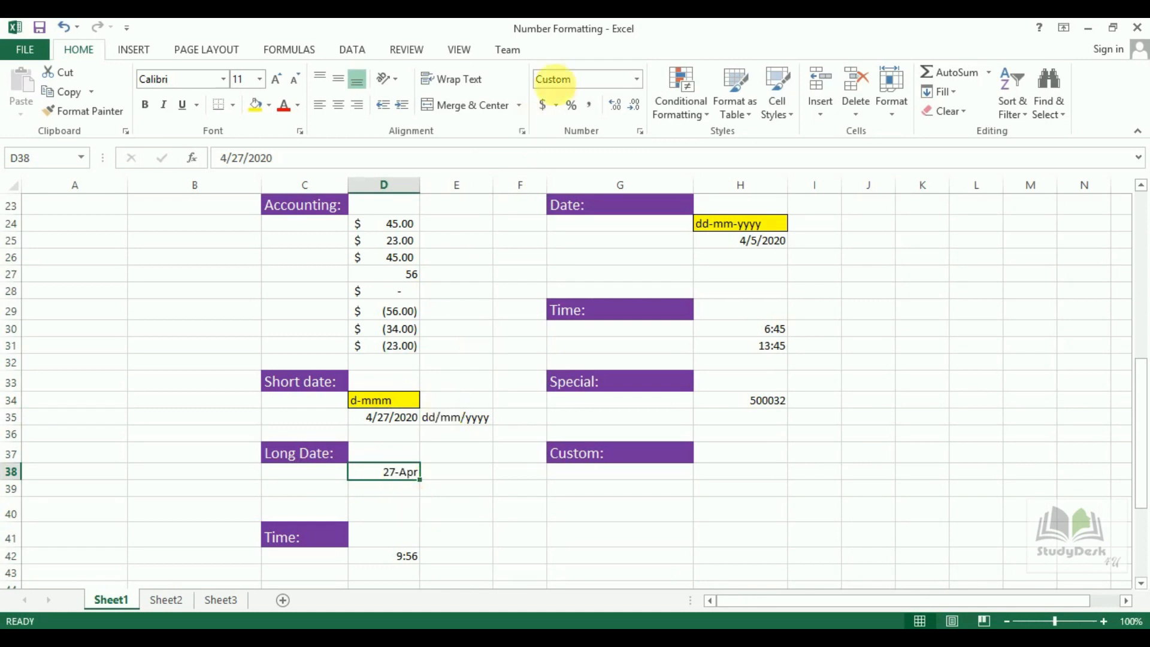
pyautogui.click(634, 80)
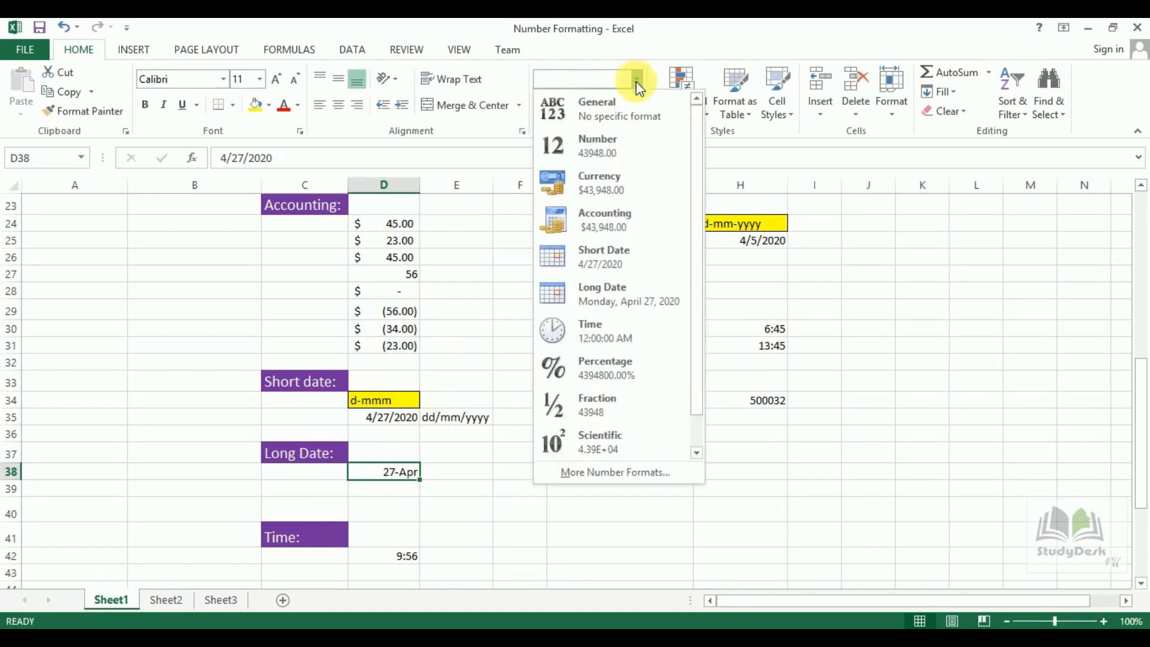
pyautogui.click(595, 296)
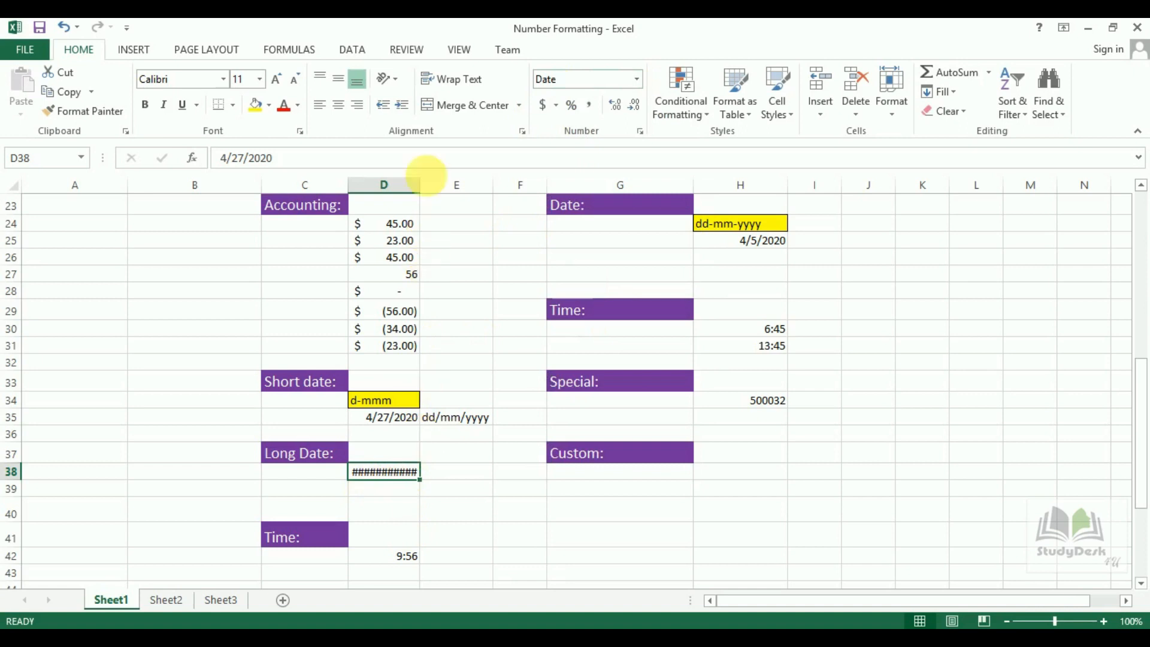
pyautogui.doubleClick(427, 192)
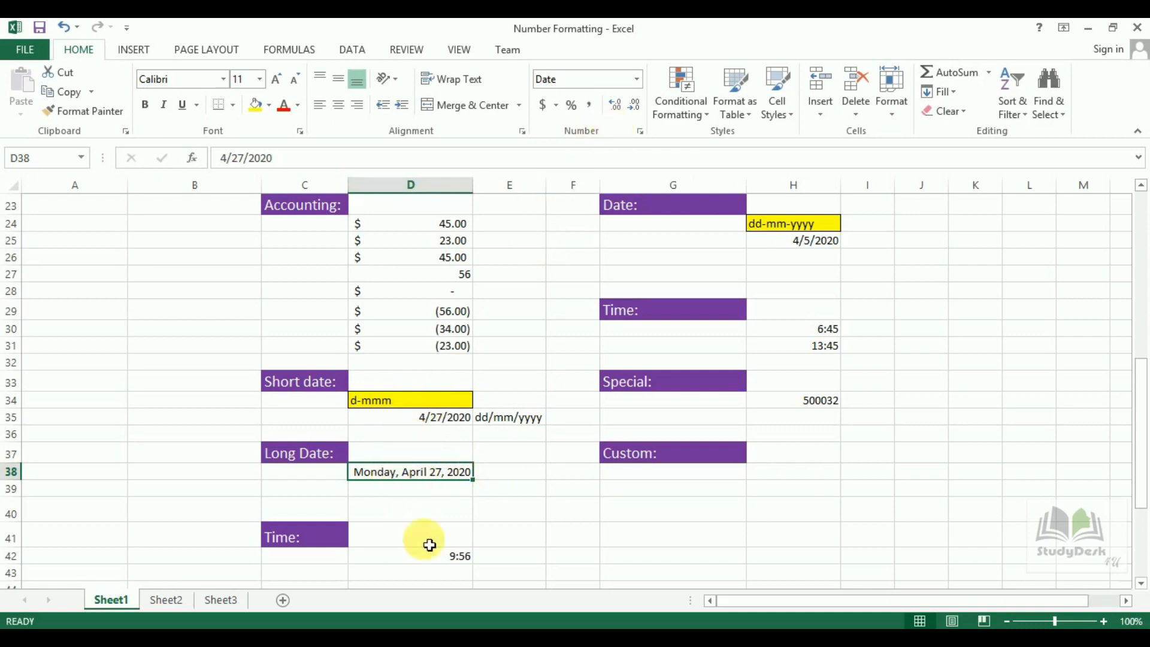
# Apply Time format to D42 (9:56:00 AM), then enter 13:56:34 in D43 formatted as Time.
pyautogui.click(443, 562)
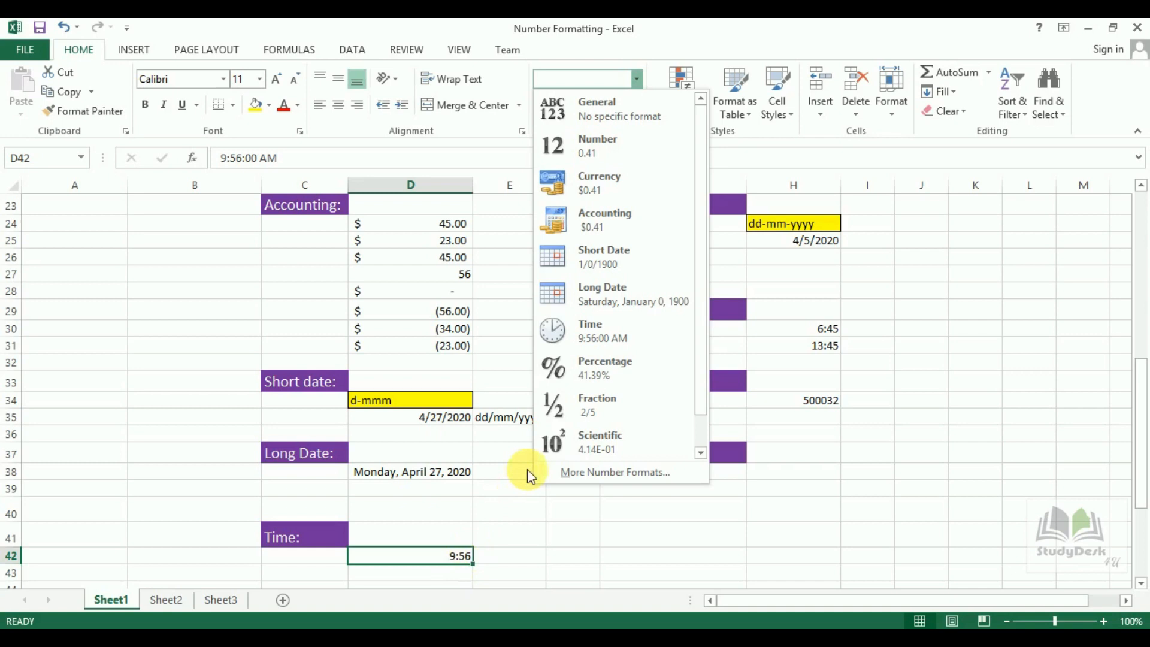
pyautogui.click(608, 334)
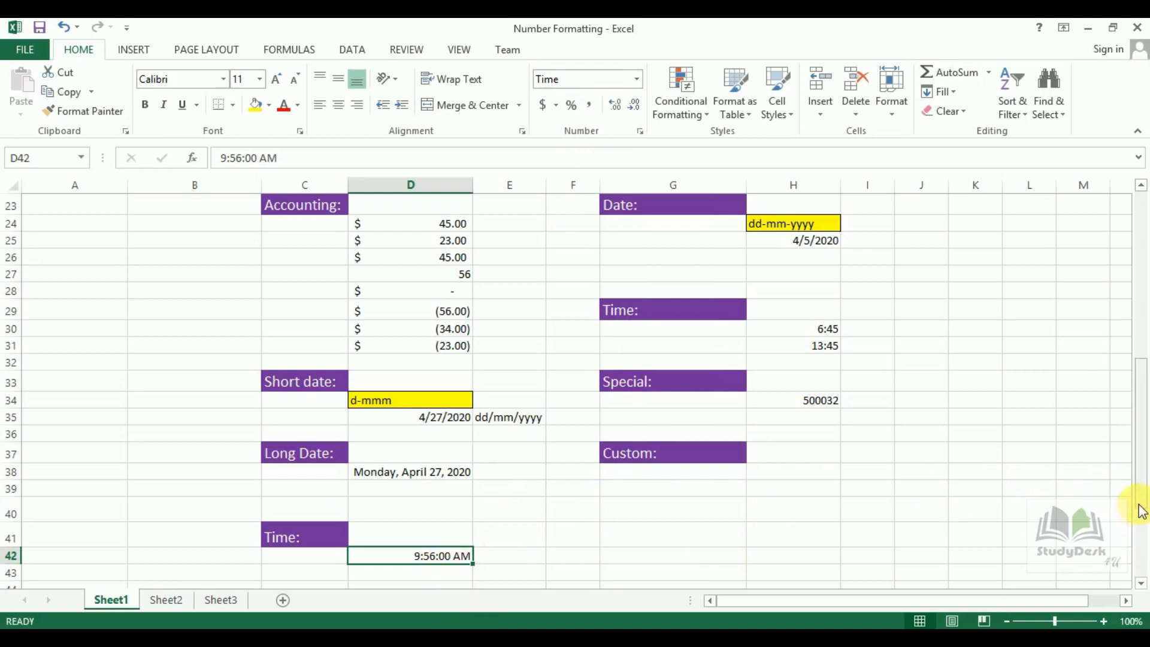
pyautogui.scroll(-1, 1141, 509)
pyautogui.click(457, 543)
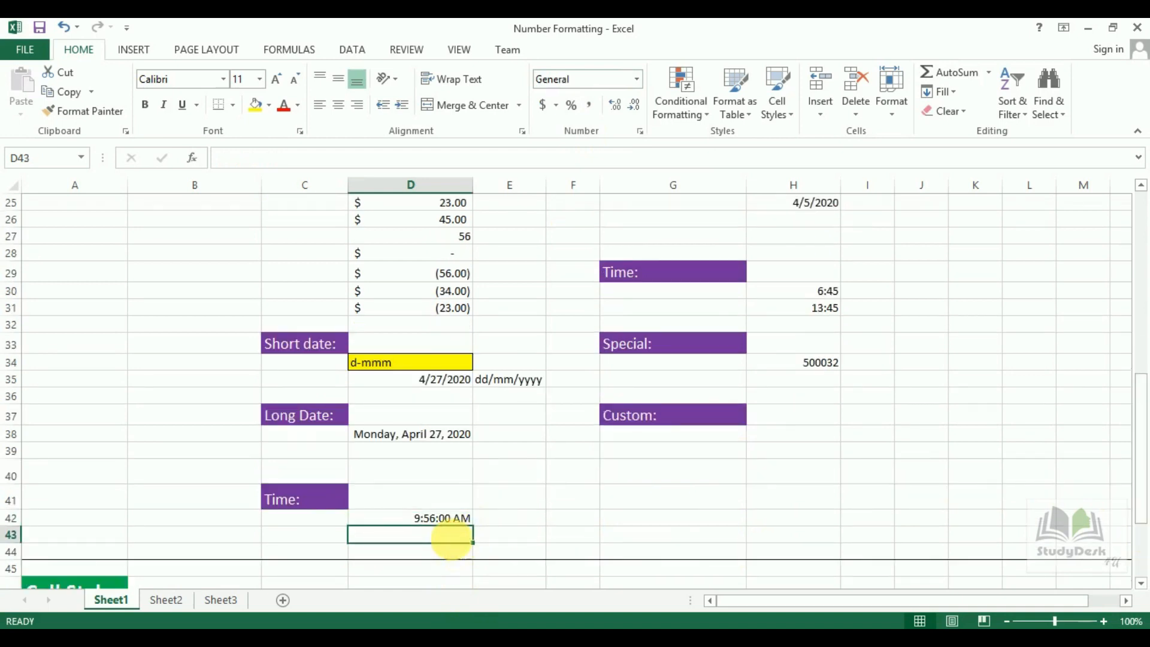
pyautogui.write('13:56:34')
pyautogui.press('Return')
pyautogui.click(449, 537)
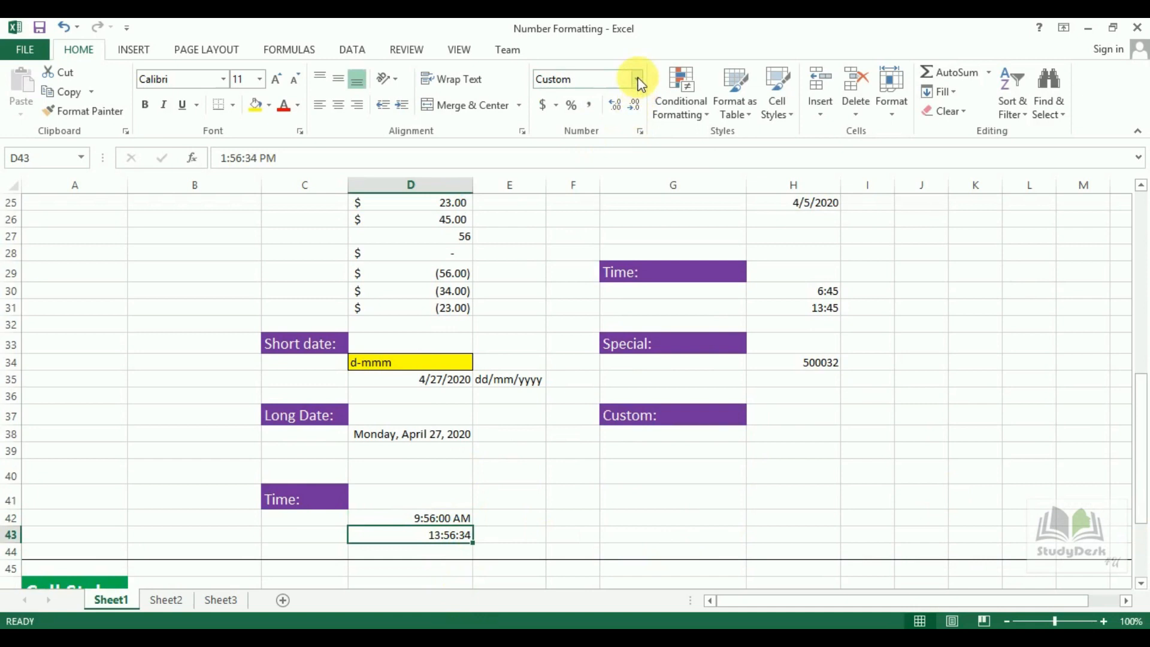
pyautogui.click(638, 80)
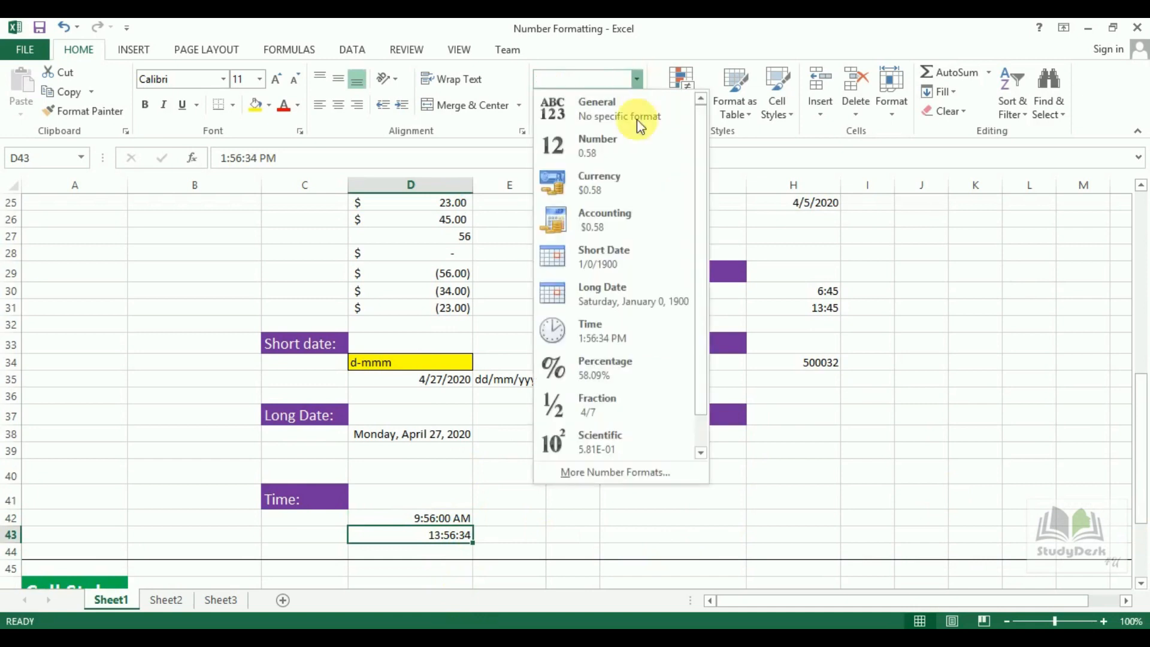
pyautogui.click(620, 330)
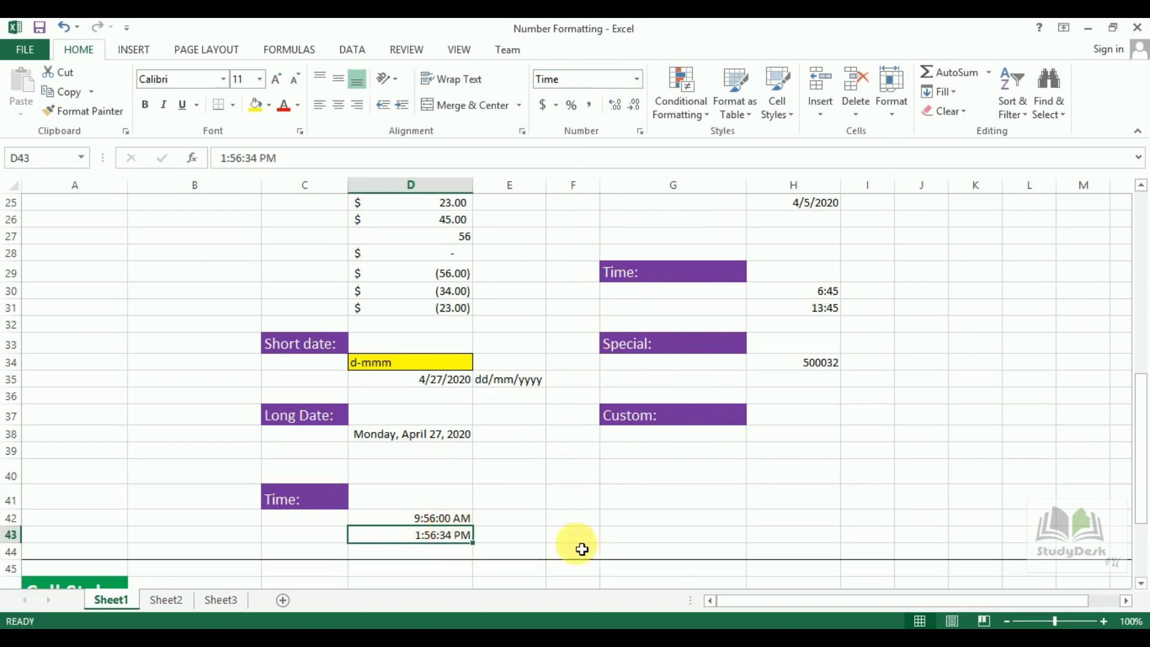
pyautogui.click(636, 79)
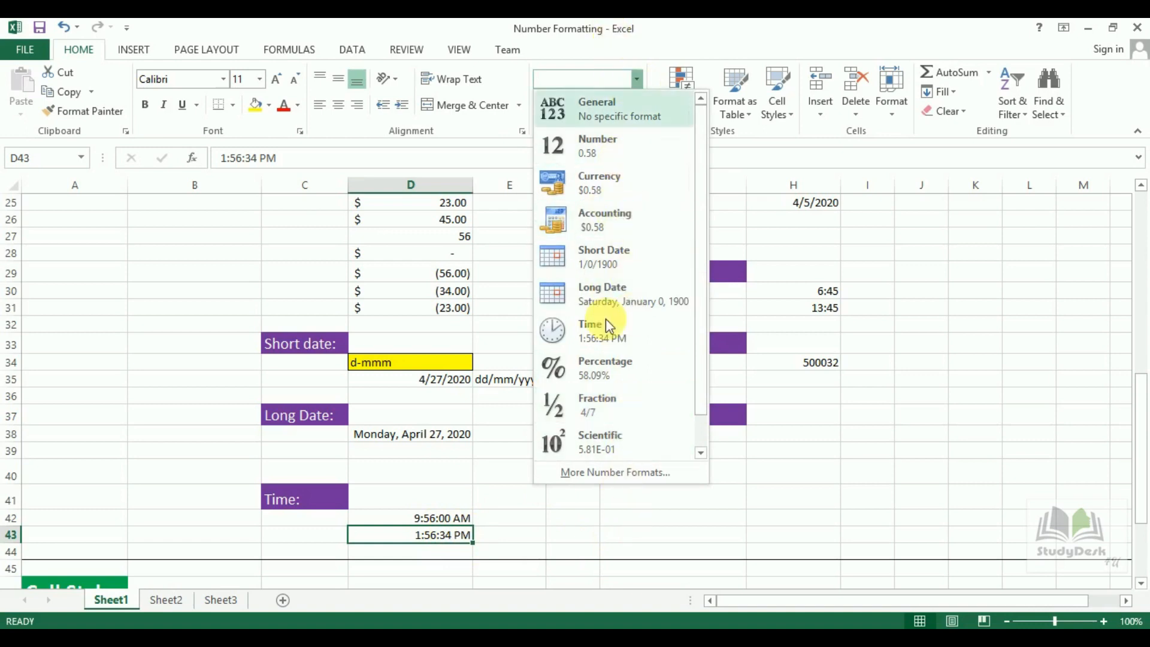
pyautogui.click(582, 531)
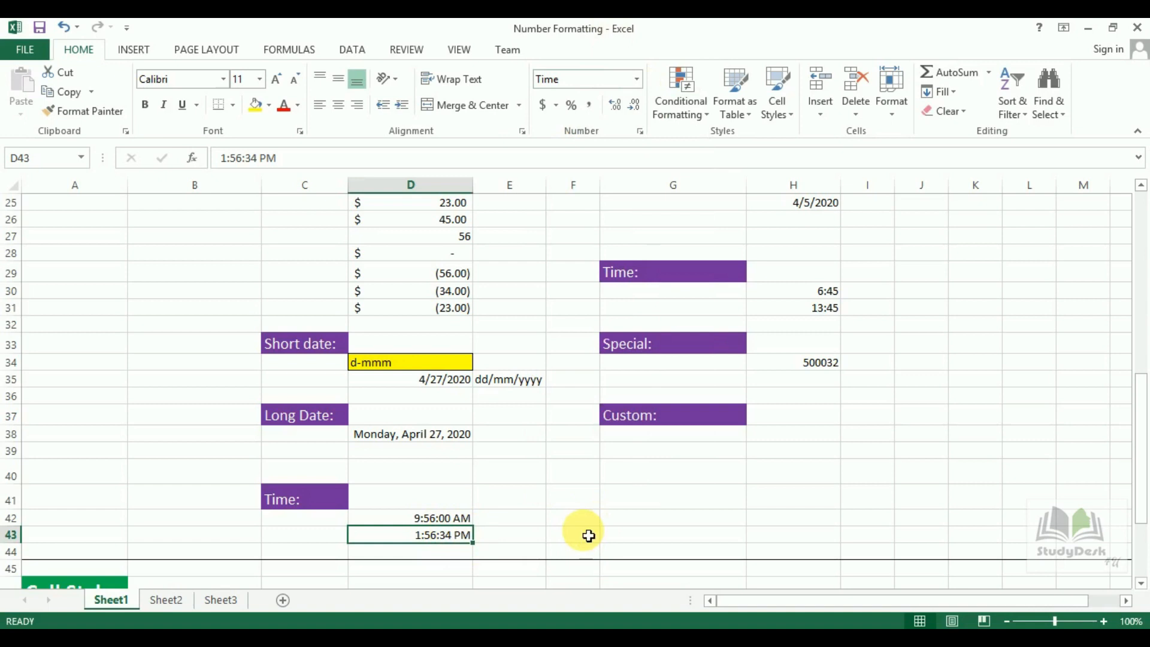
pyautogui.click(573, 519)
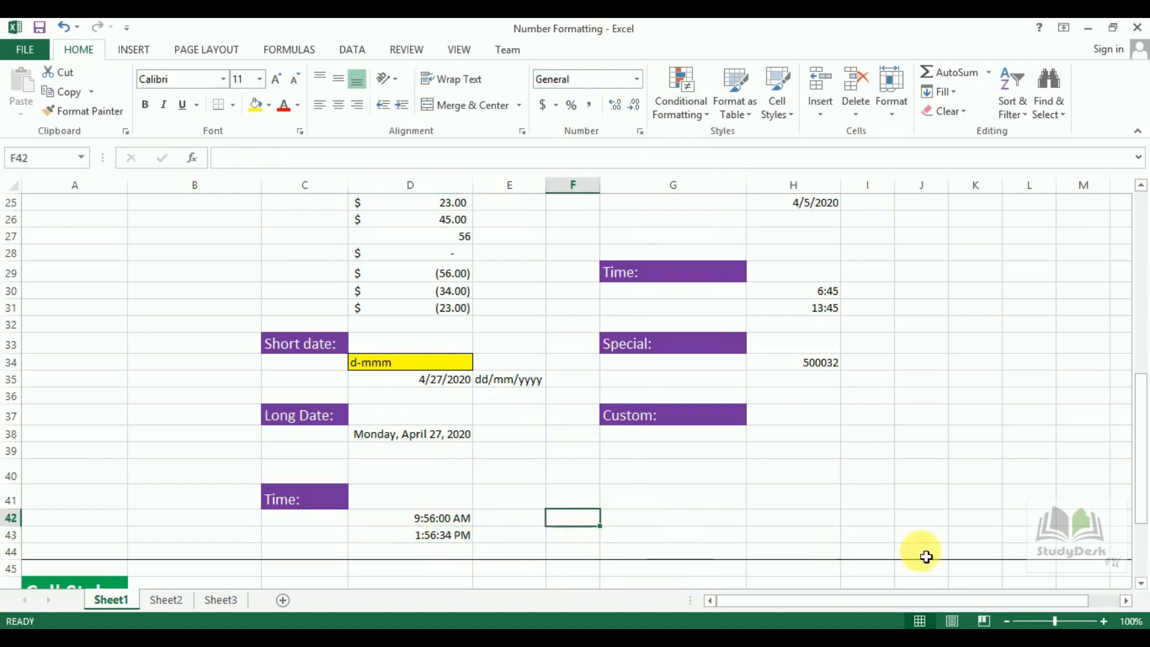
pyautogui.moveTo(1141, 518); pyautogui.dragTo(1137, 286)
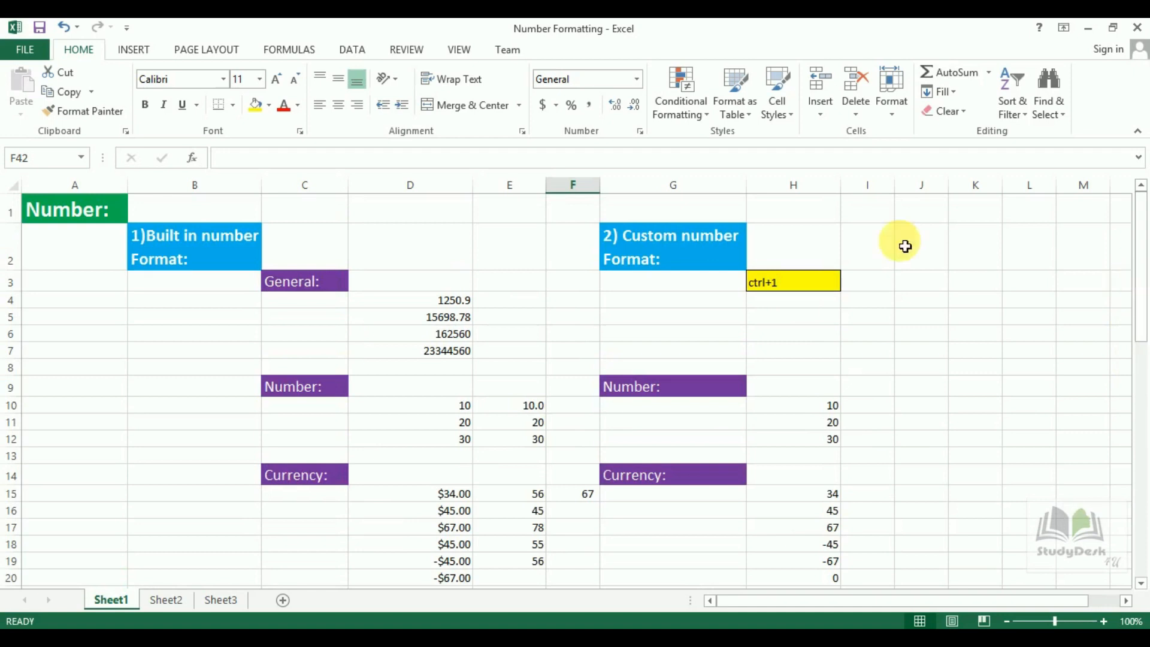
pyautogui.click(699, 252)
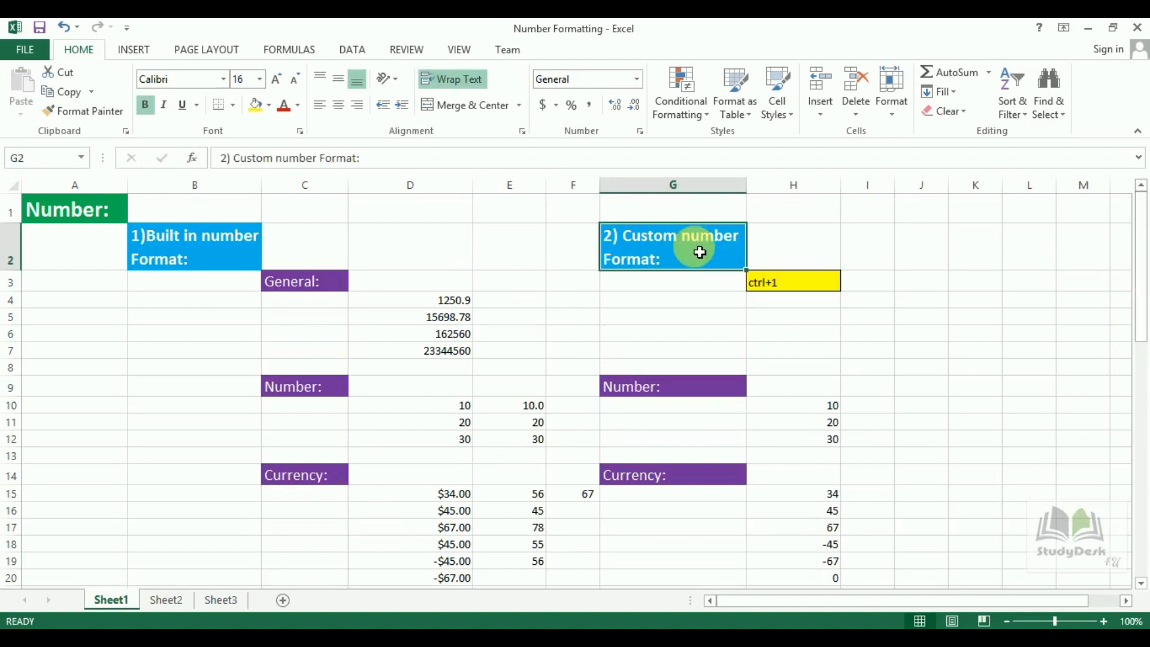
pyautogui.click(640, 133)
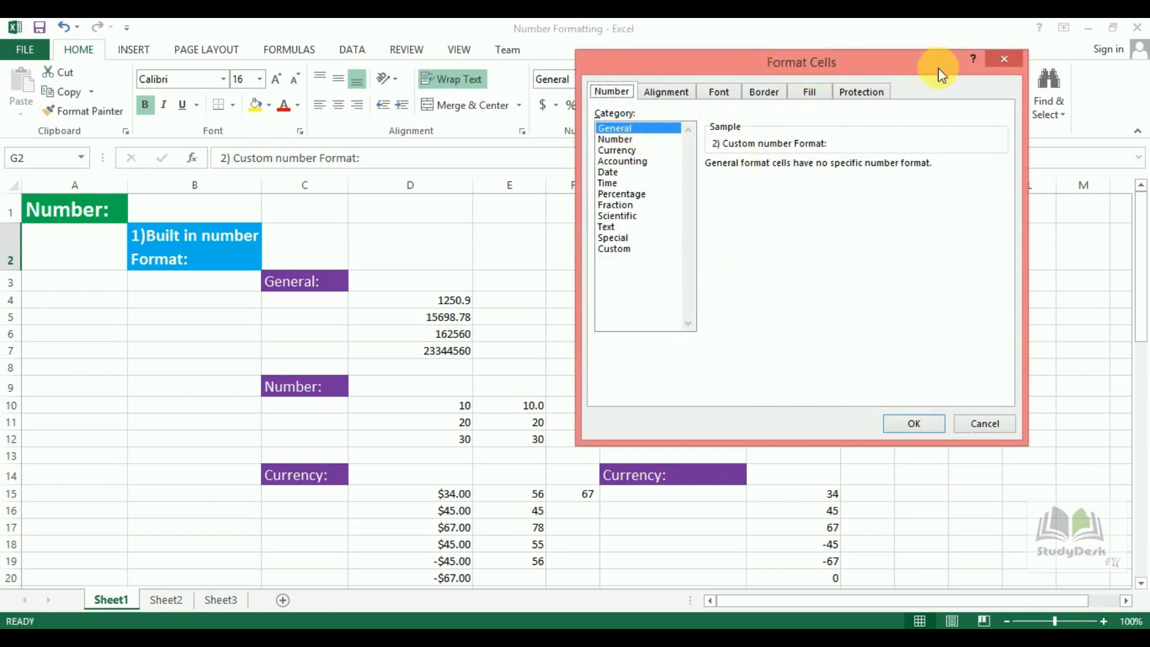
pyautogui.click(1002, 59)
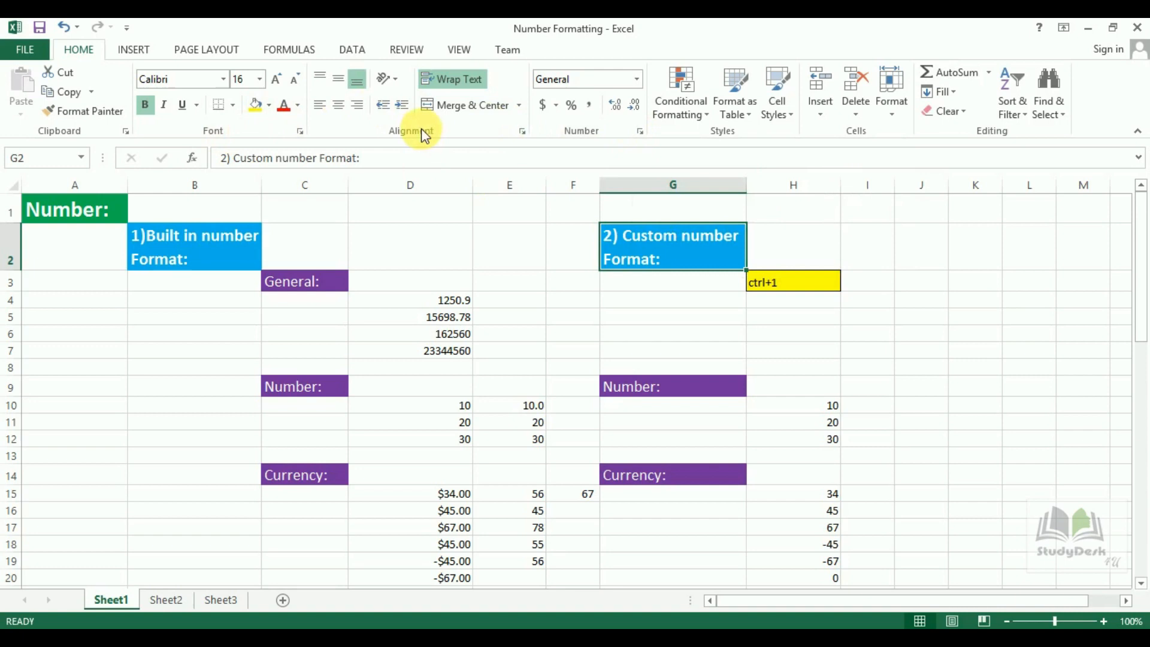
pyautogui.click(301, 134)
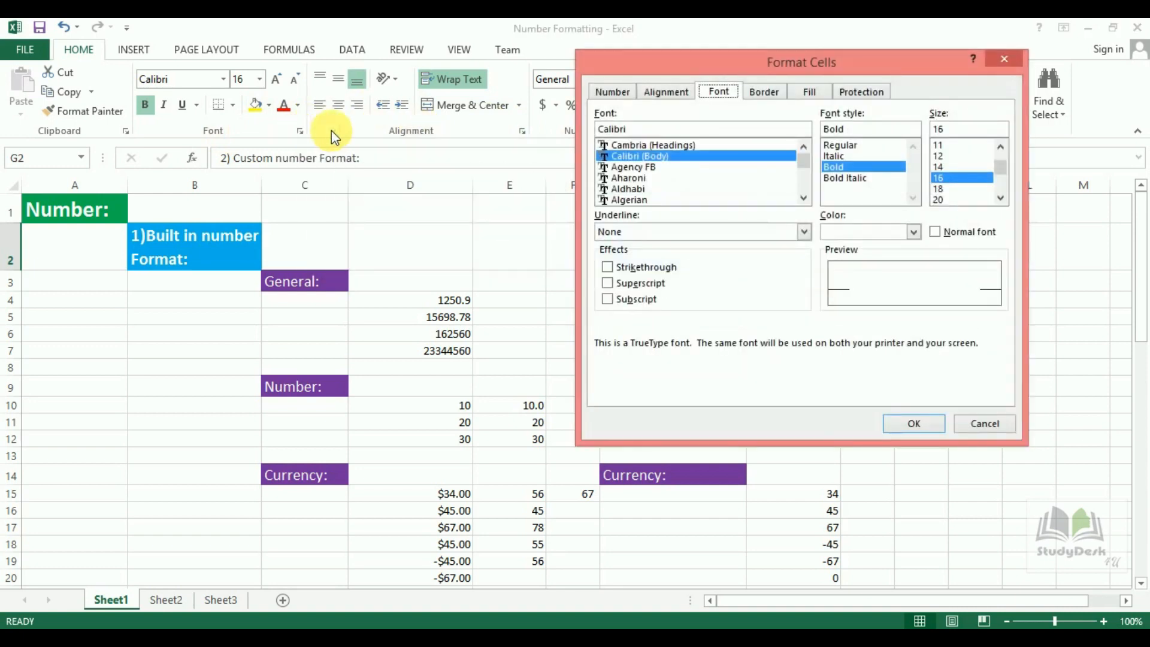
pyautogui.click(1005, 60)
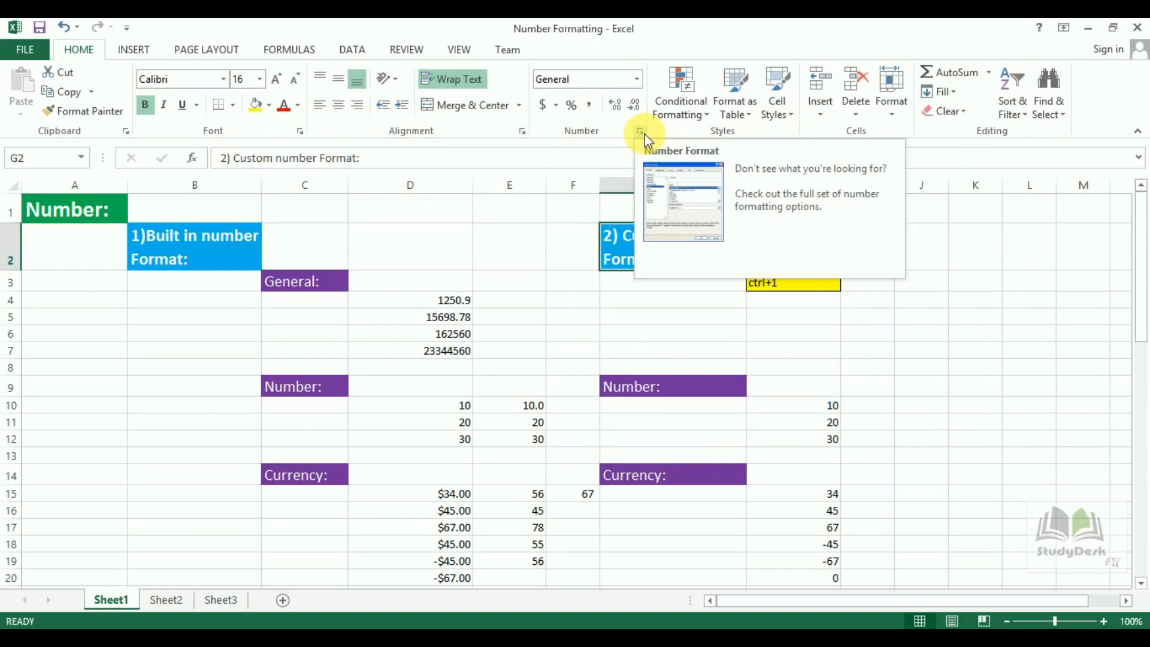
# Open Format Cells on H4 with Ctrl+1 and view the Number categories General through Custom.
pyautogui.click(810, 281)
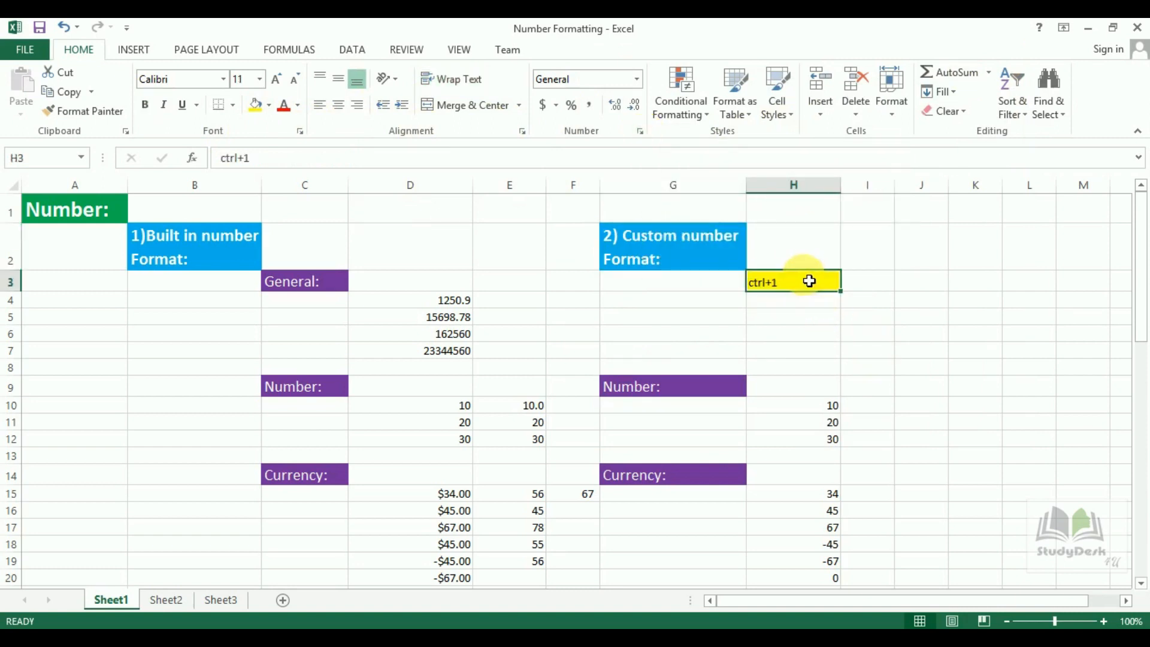
pyautogui.click(802, 309)
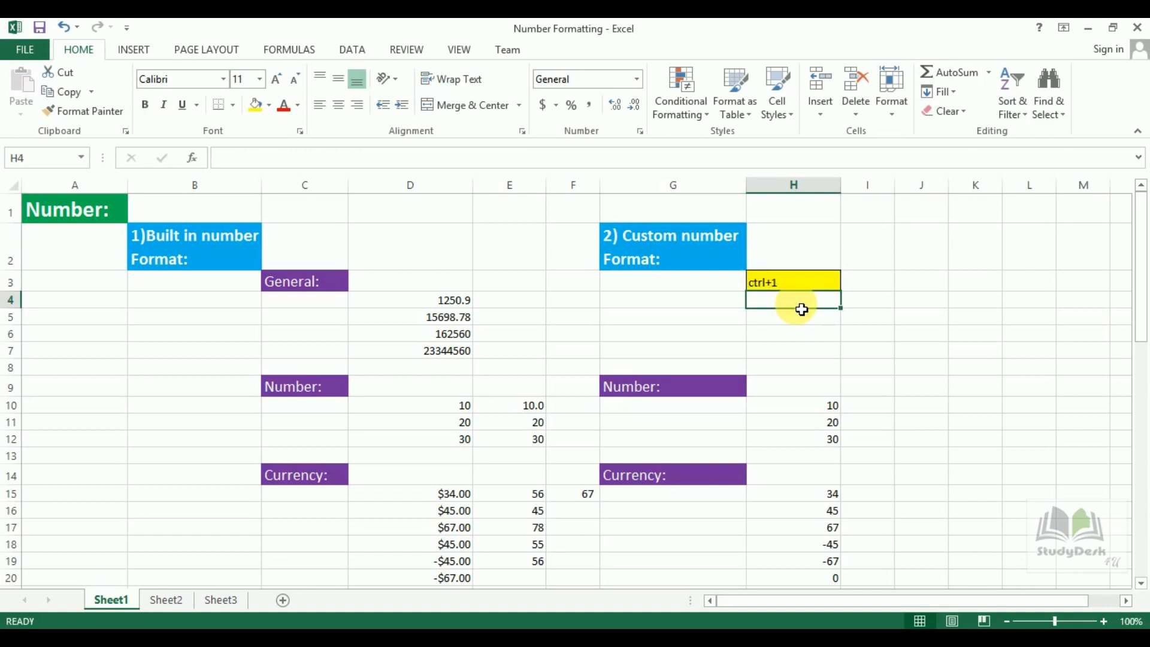
pyautogui.hotkey('ctrl', '1')
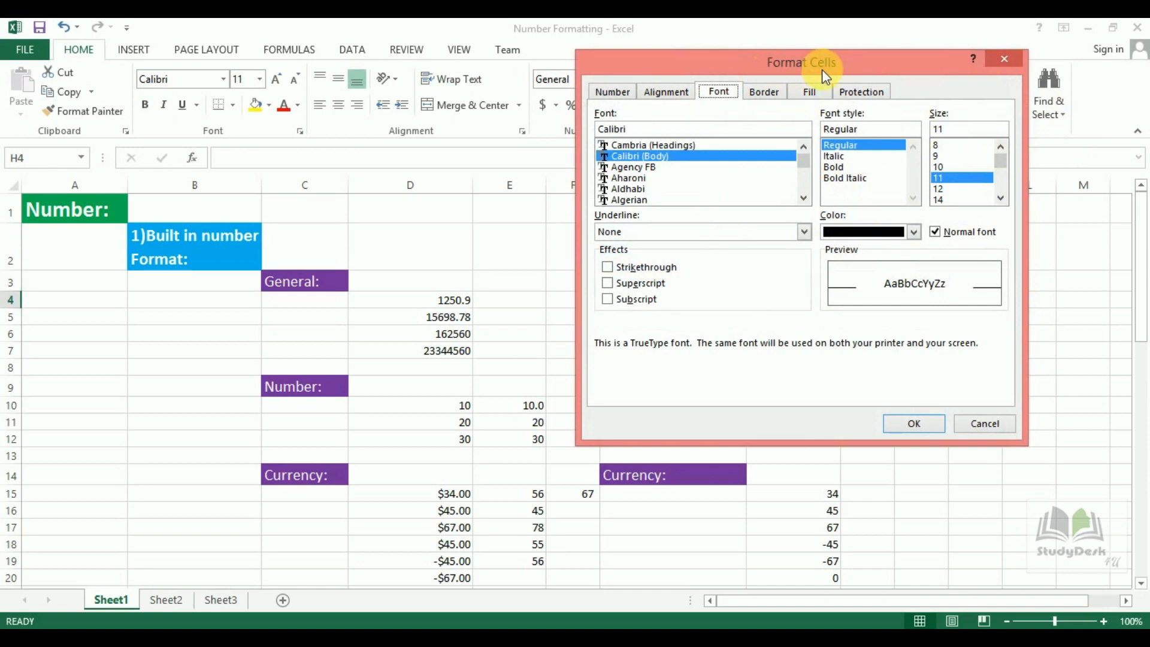
pyautogui.moveTo(707, 64); pyautogui.dragTo(763, 156)
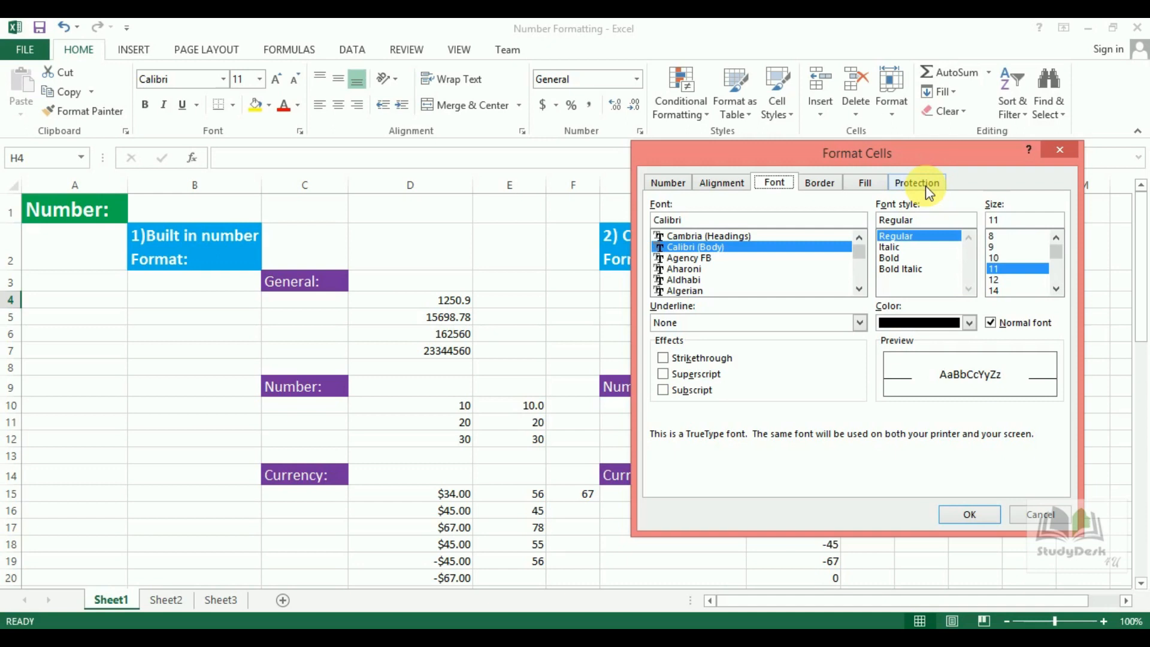
pyautogui.click(673, 186)
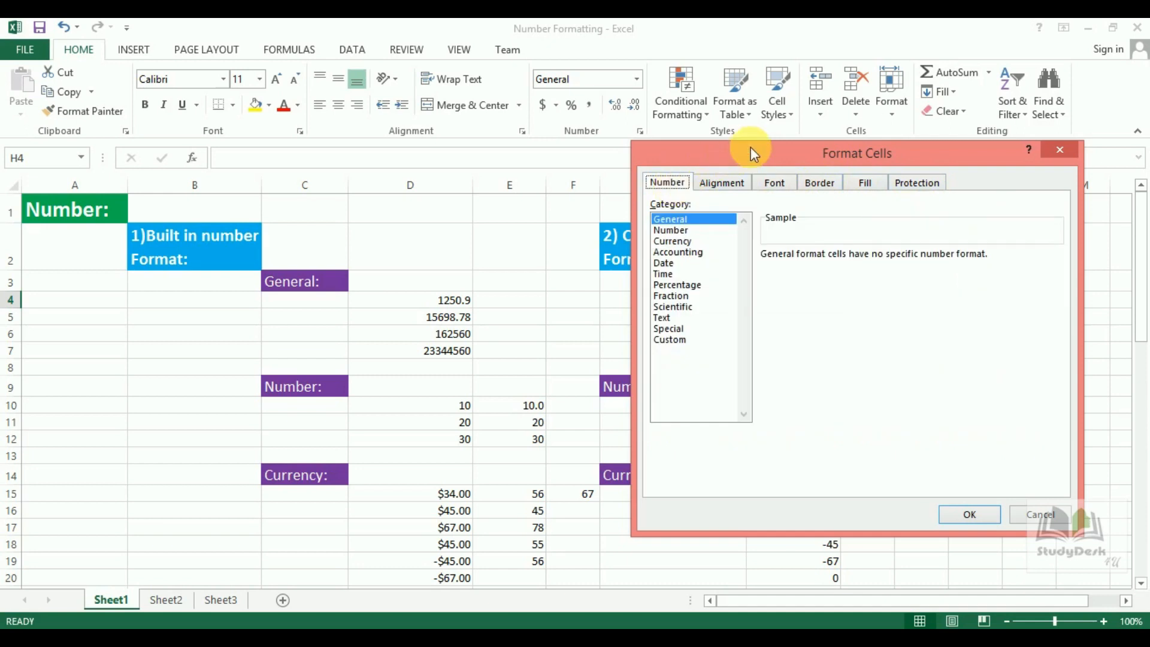
# Move the Format Cells dialog aside to check the Number category, then select H6 holding 100.
pyautogui.moveTo(750, 146); pyautogui.dragTo(244, 133)
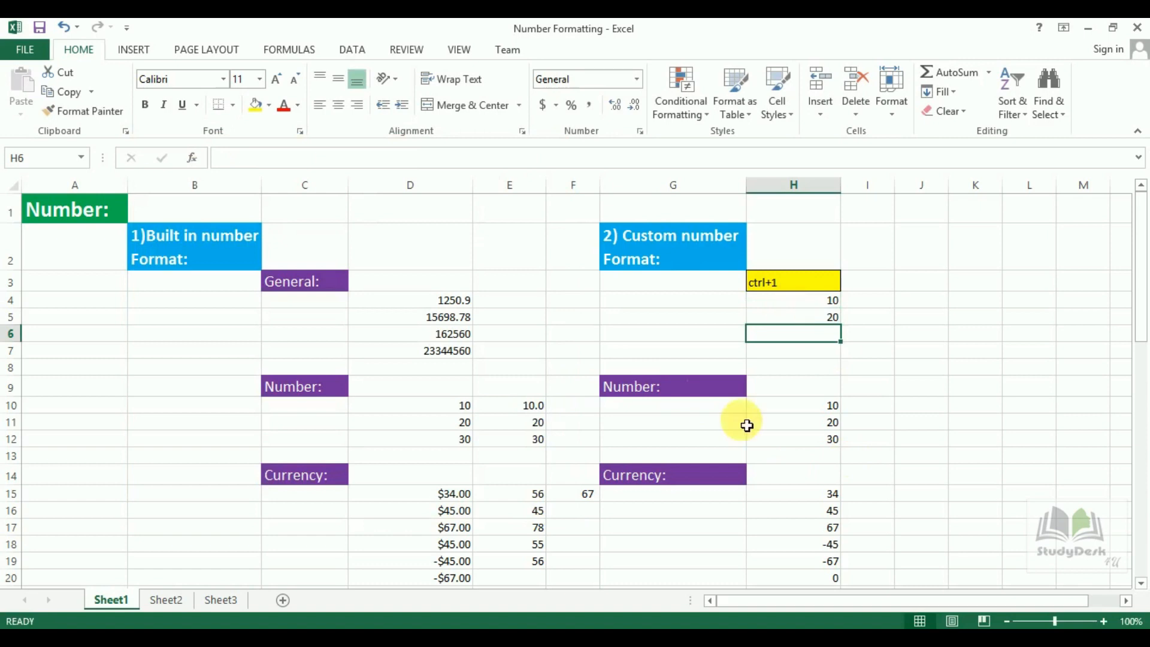
pyautogui.click(640, 132)
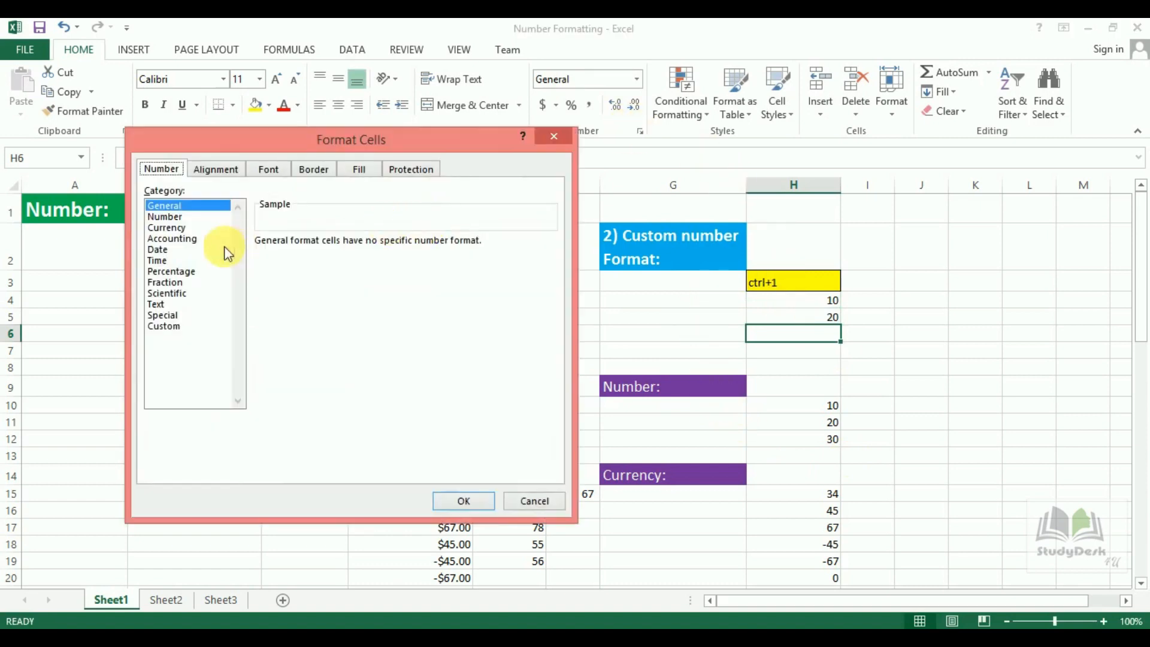
pyautogui.click(179, 218)
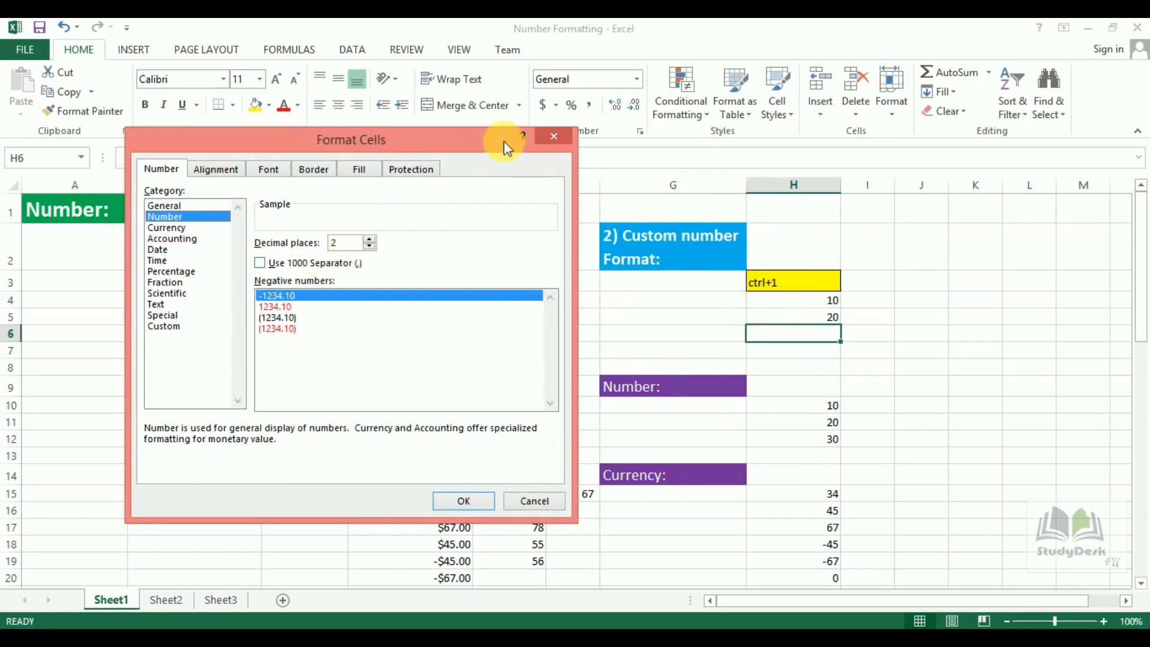
pyautogui.moveTo(504, 141); pyautogui.dragTo(623, 465)
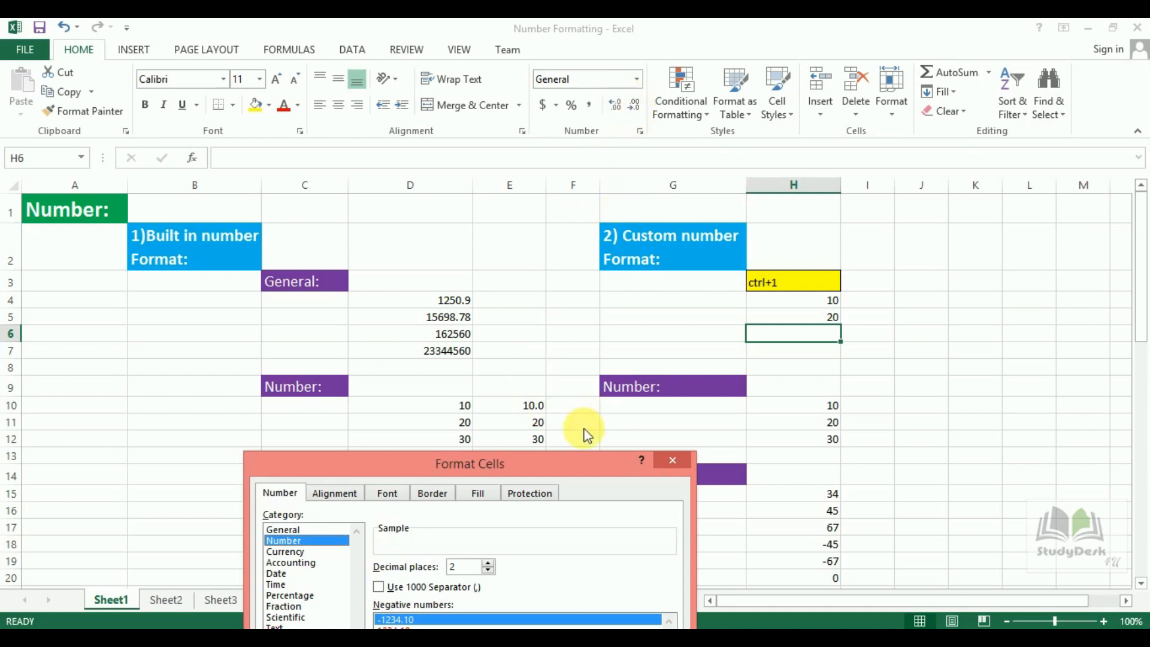
pyautogui.moveTo(566, 459); pyautogui.dragTo(430, 135)
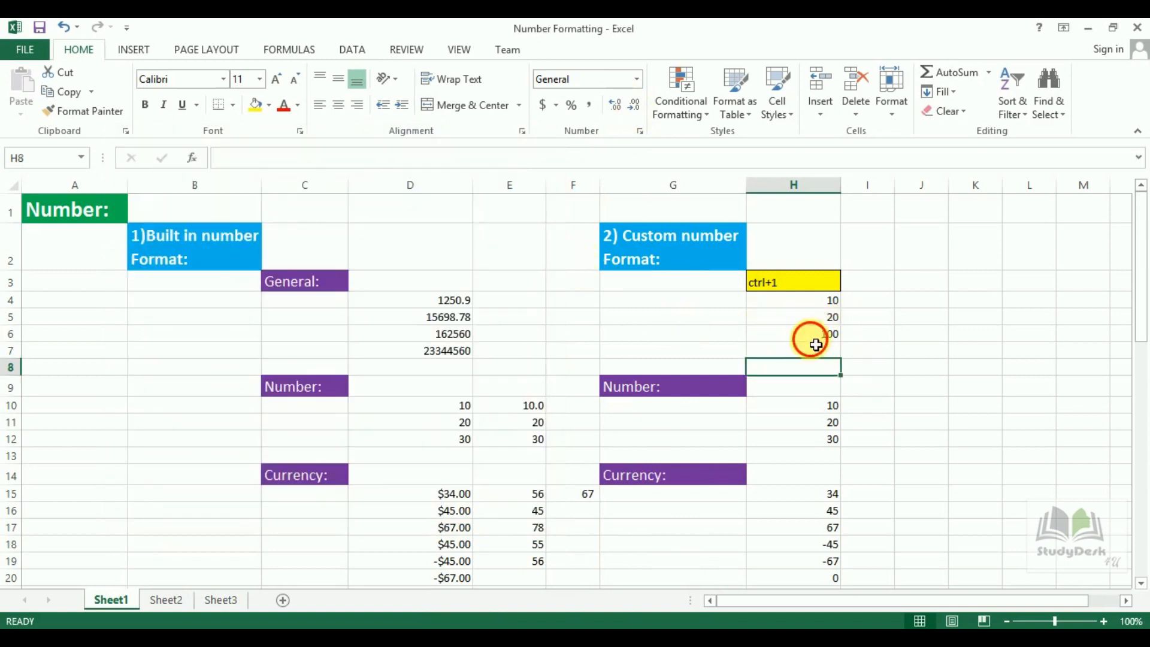
pyautogui.click(811, 337)
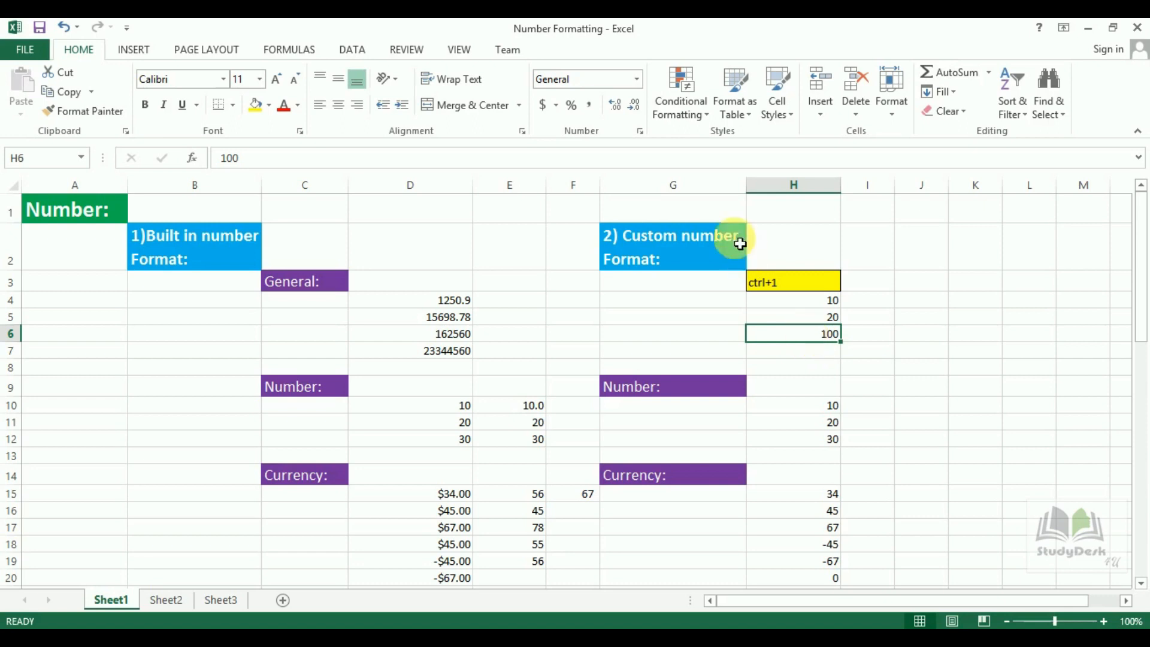
# Set H6 to Number format with 3 decimal places so it shows 100.000.
pyautogui.click(640, 133)
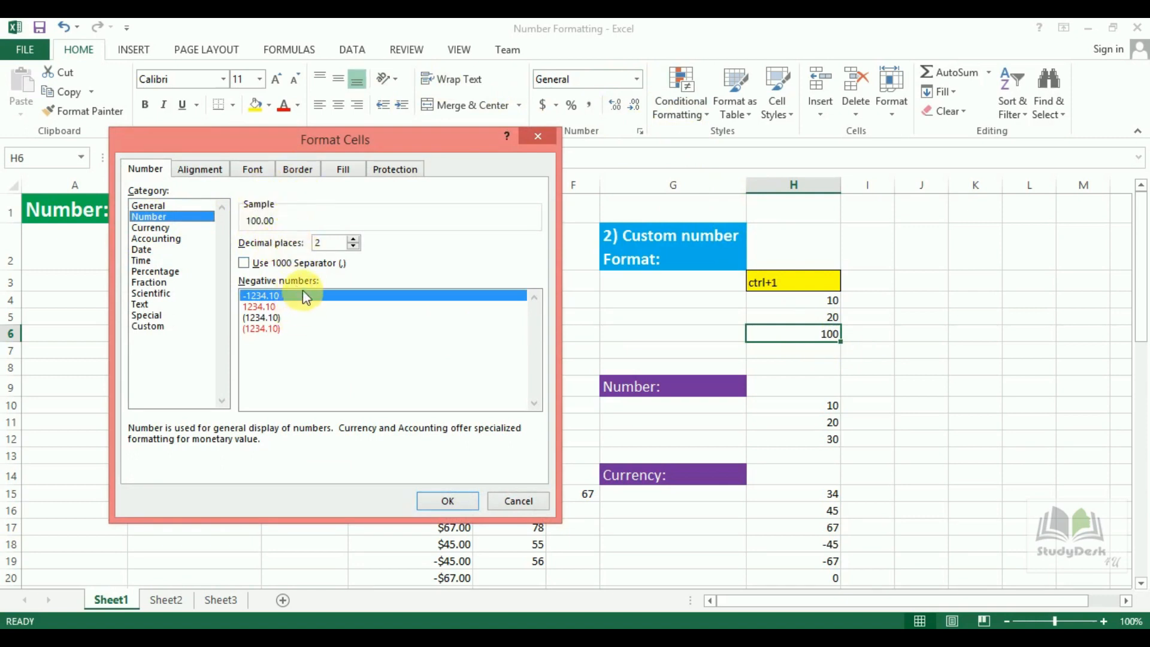
pyautogui.click(355, 238)
pyautogui.click(355, 238)
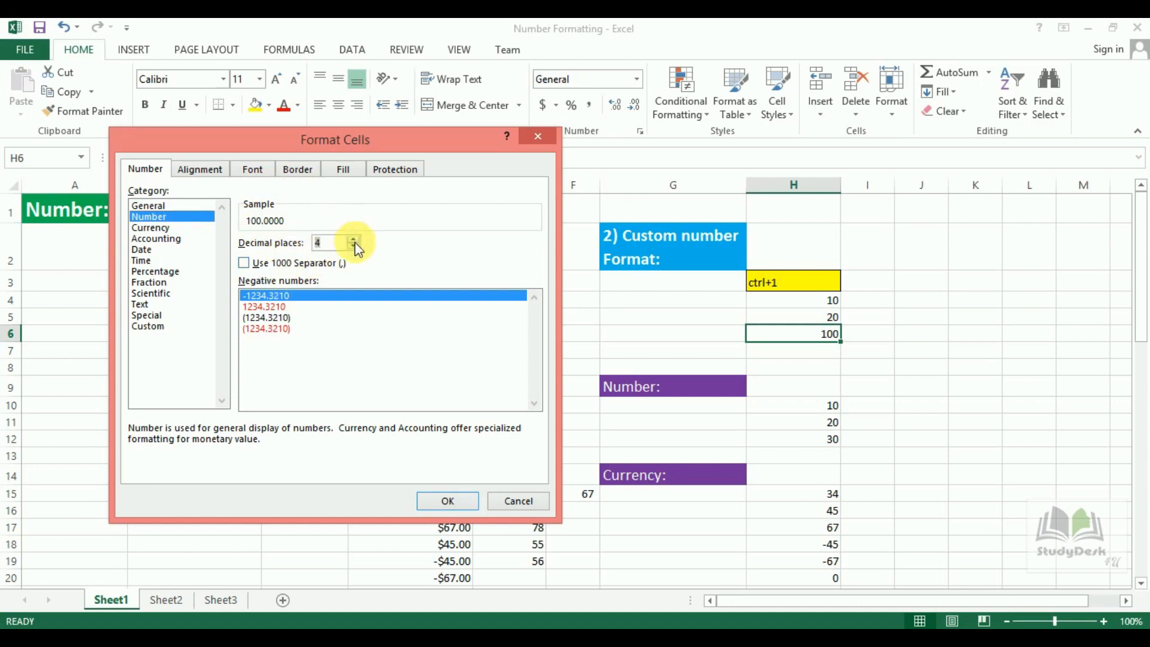
pyautogui.click(354, 246)
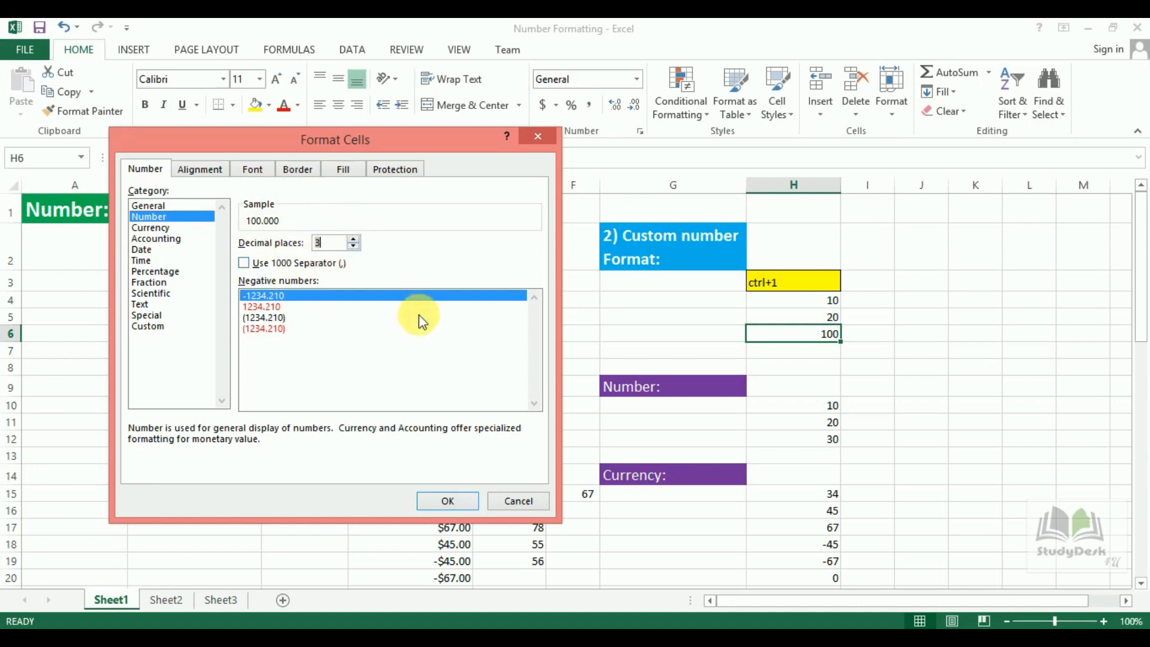
pyautogui.click(448, 500)
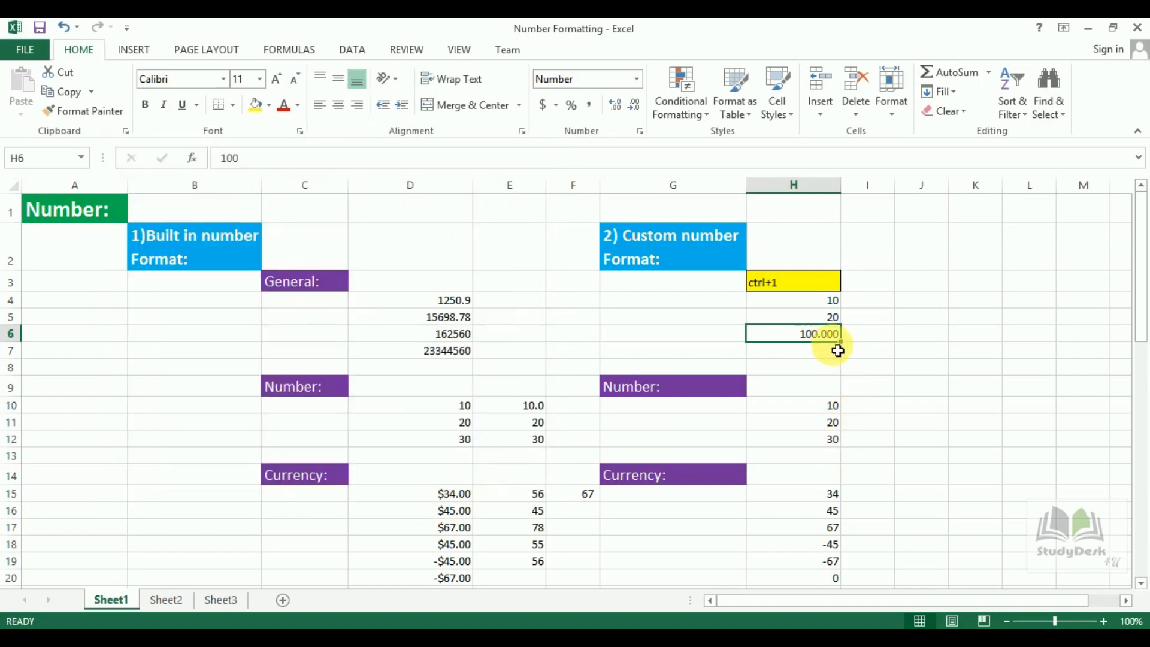
# Format H4 as a Number with one decimal place so 10 displays as 10.0.
pyautogui.click(830, 303)
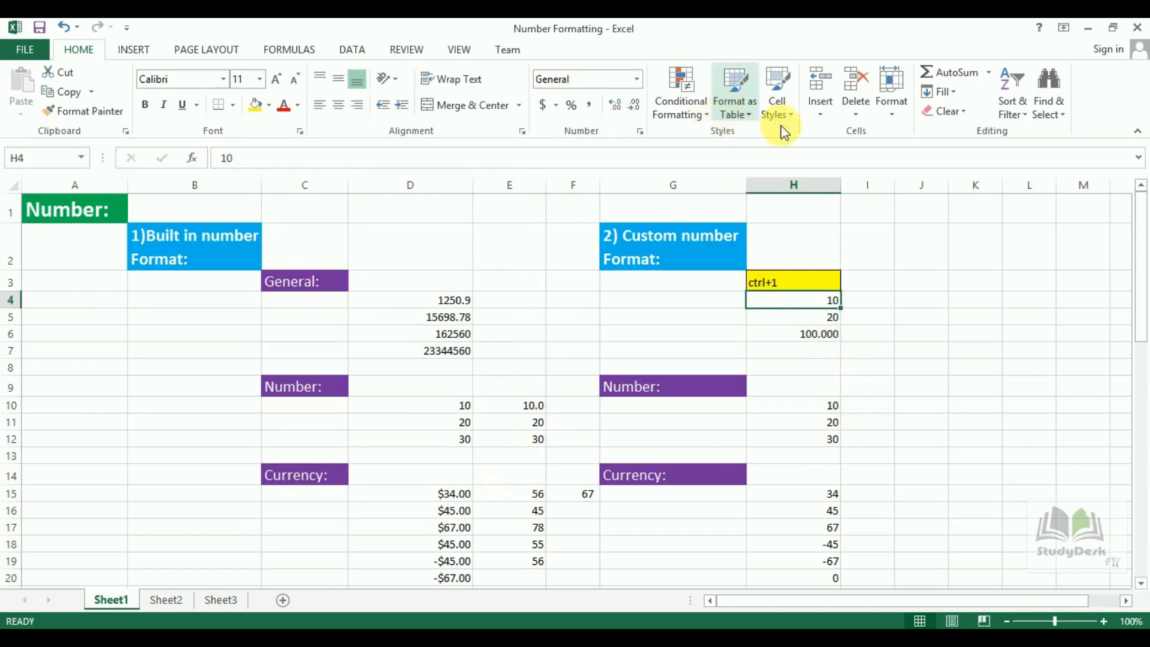
pyautogui.click(640, 132)
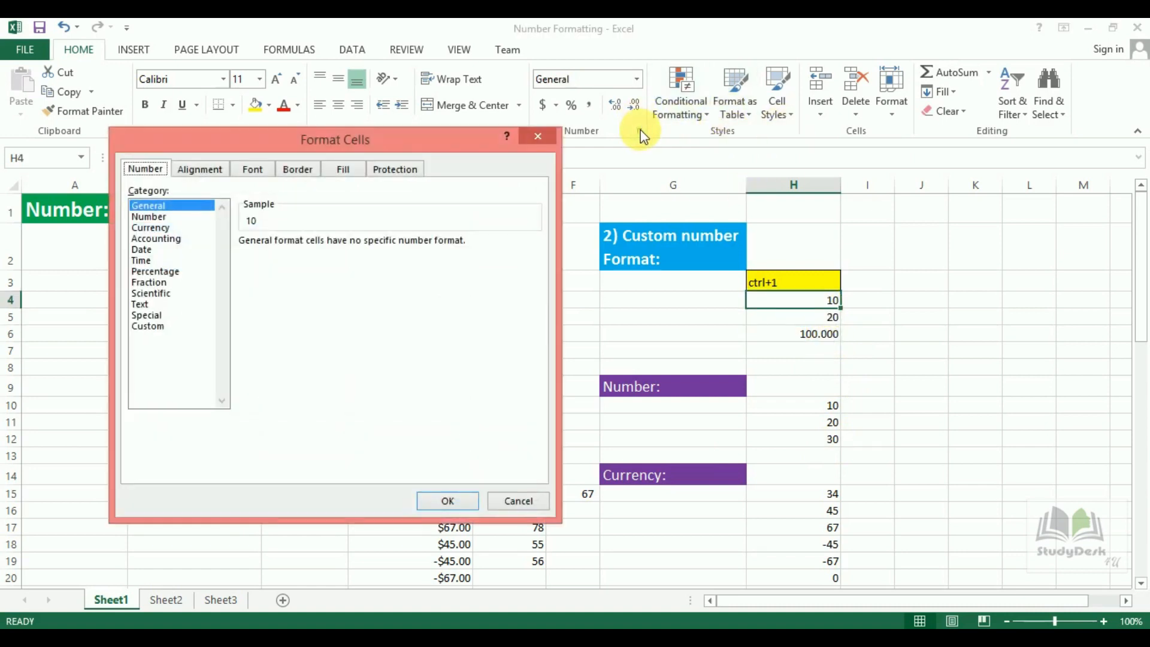
pyautogui.click(159, 227)
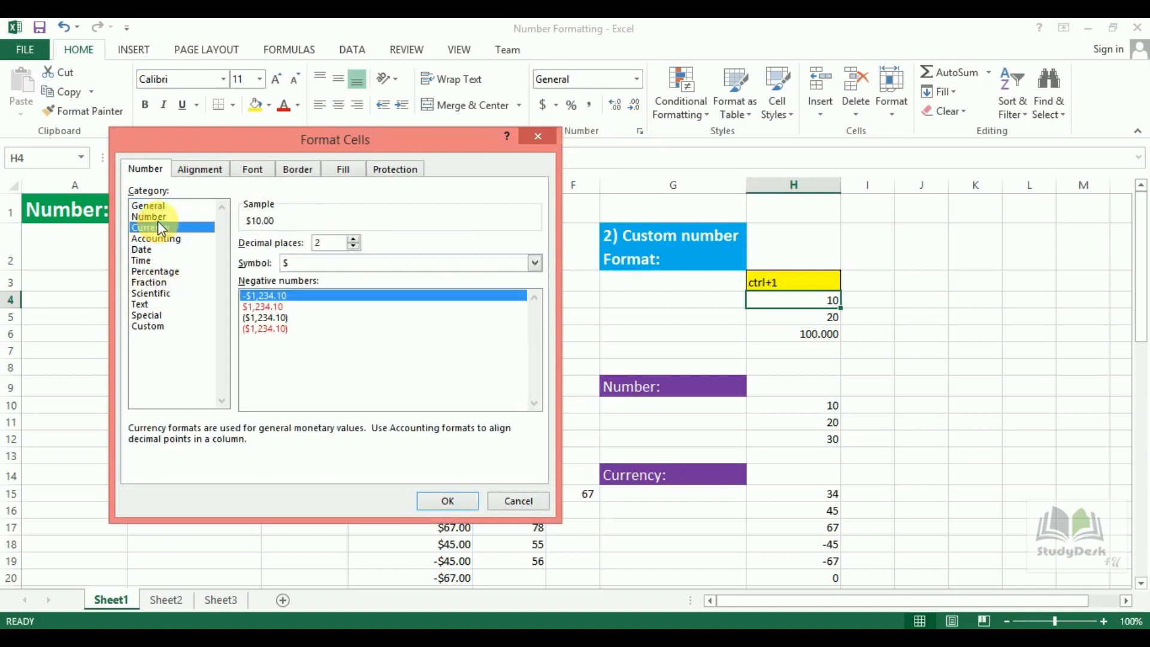
pyautogui.click(154, 216)
pyautogui.click(355, 238)
pyautogui.click(356, 238)
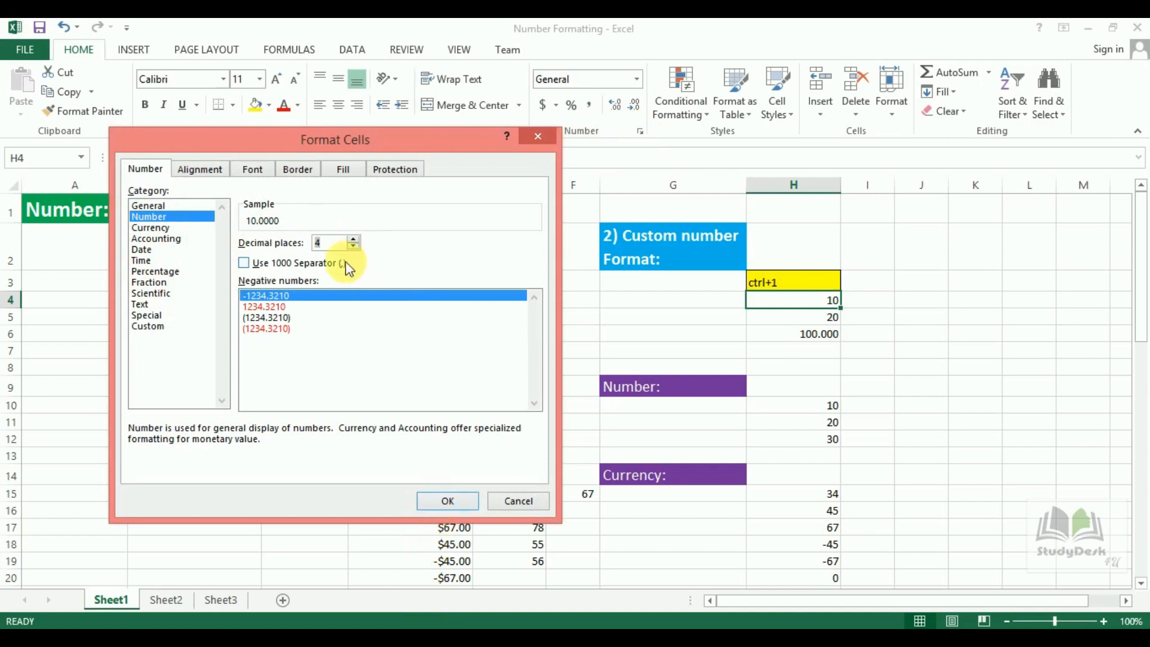
pyautogui.click(355, 246)
pyautogui.click(355, 246)
pyautogui.click(355, 246)
pyautogui.click(448, 501)
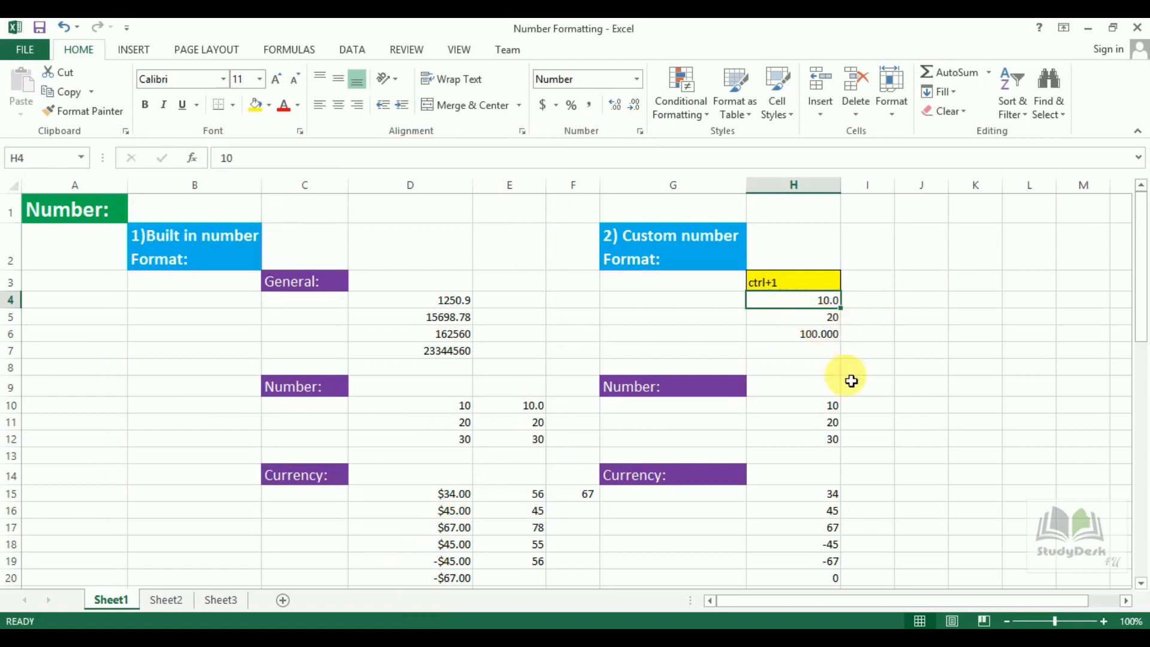
pyautogui.click(827, 426)
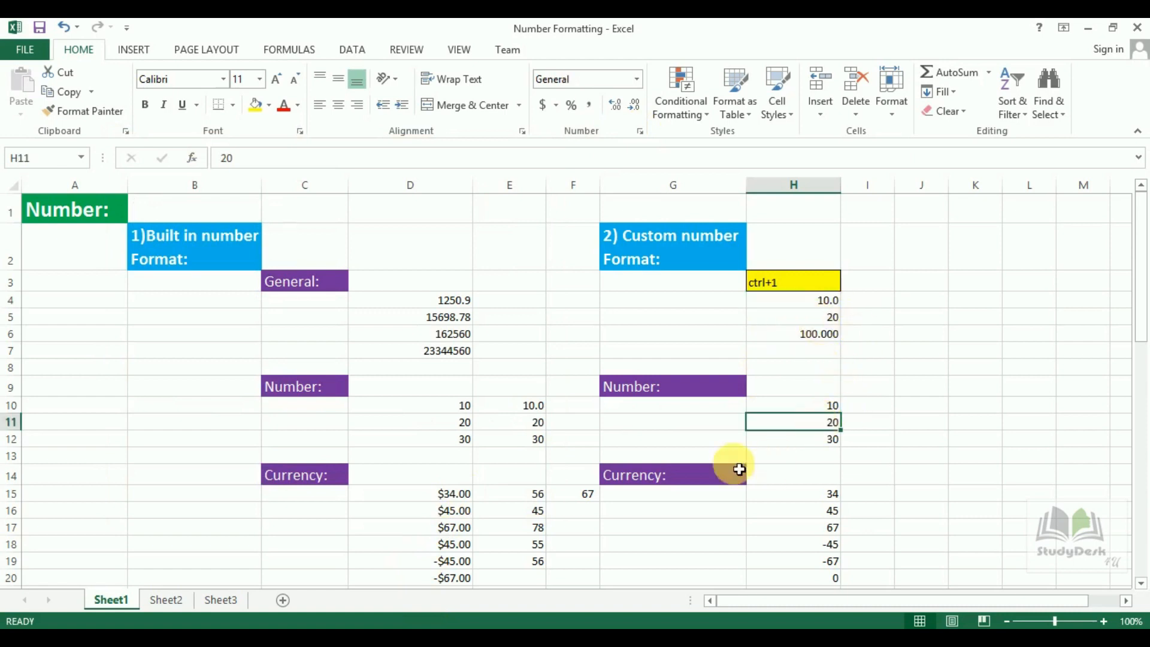
# Give H15 Currency format with the $ symbol and 3 decimals, showing $34.000.
pyautogui.click(832, 496)
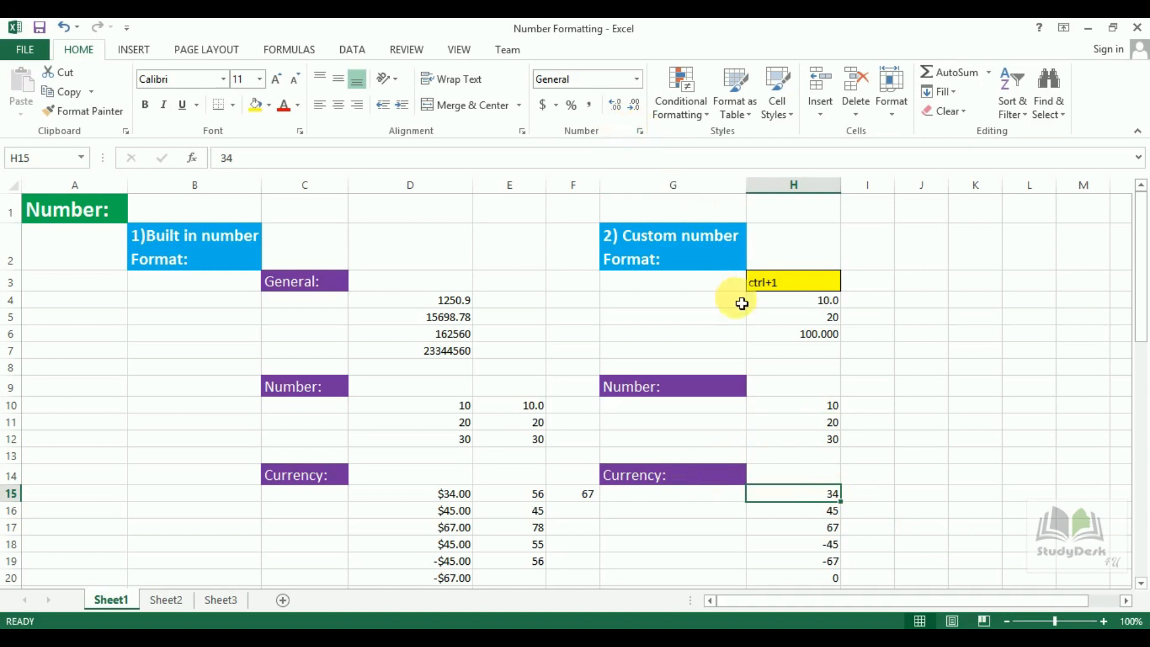
pyautogui.click(639, 131)
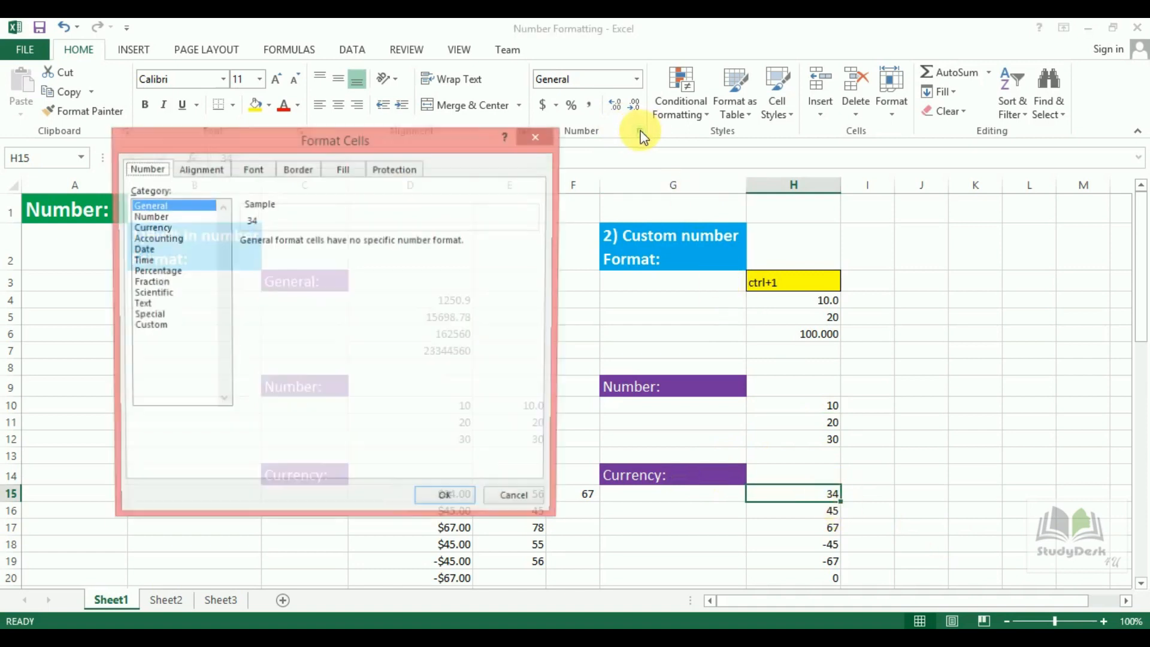
pyautogui.click(166, 228)
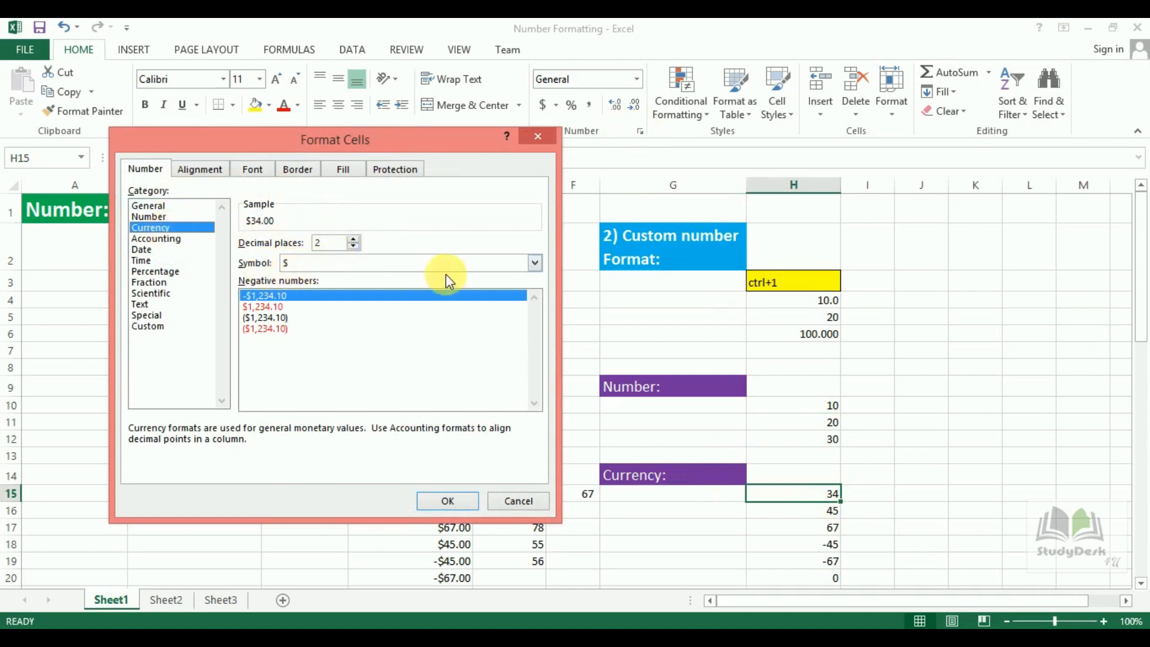
pyautogui.click(534, 264)
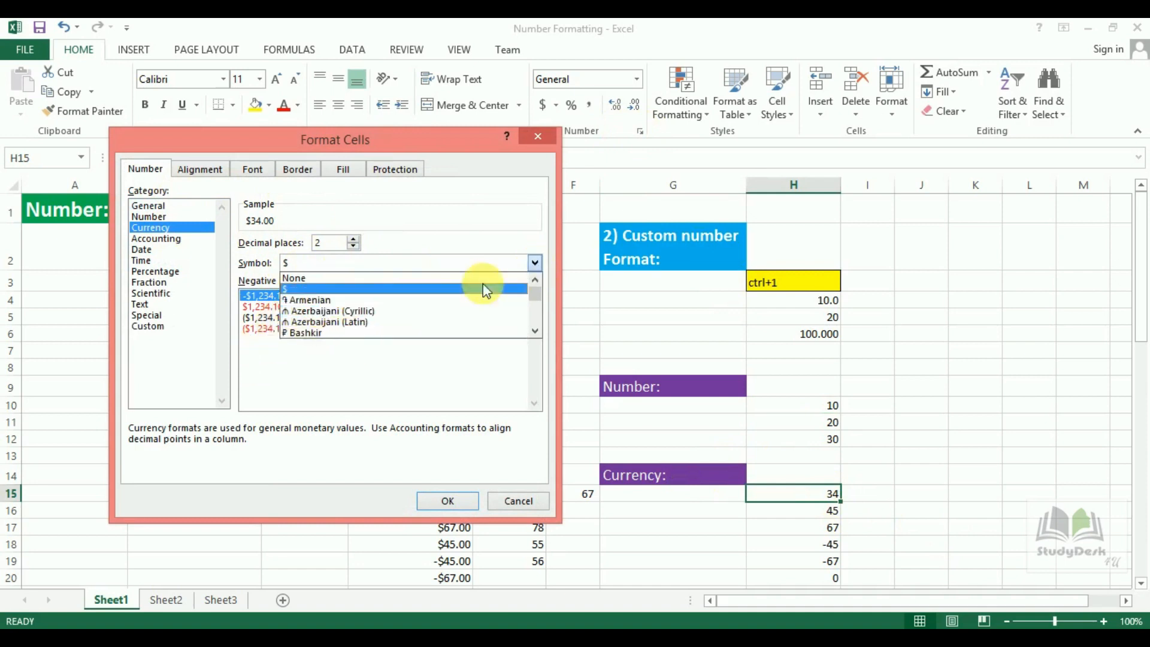
pyautogui.moveTo(541, 296); pyautogui.dragTo(361, 261)
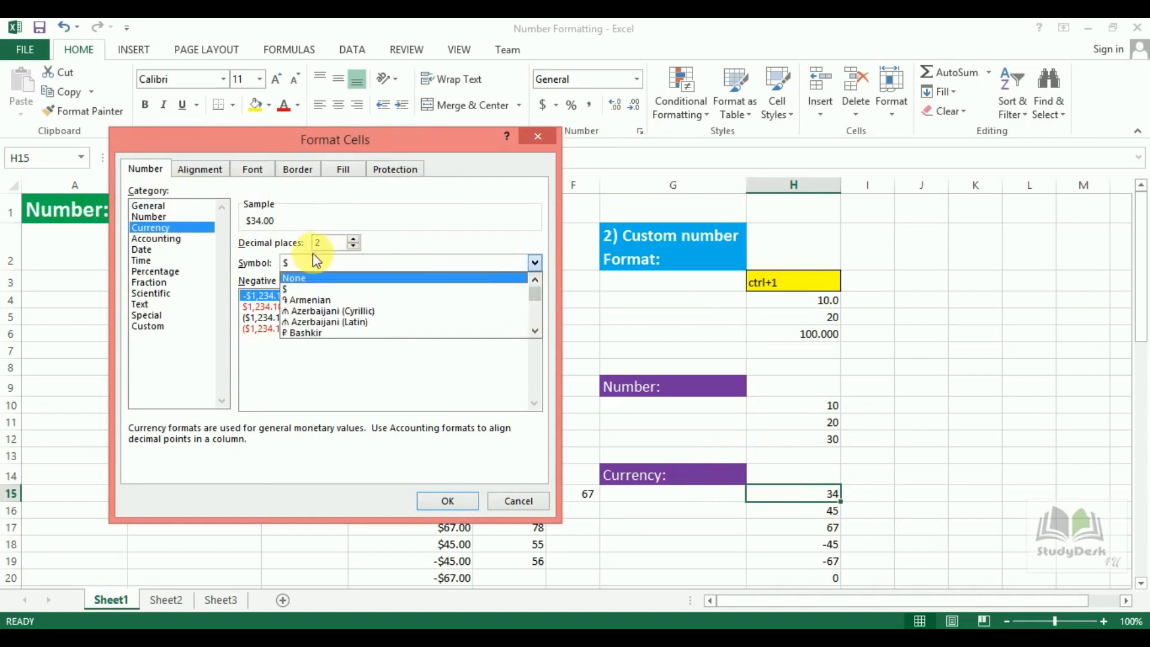
pyautogui.click(354, 239)
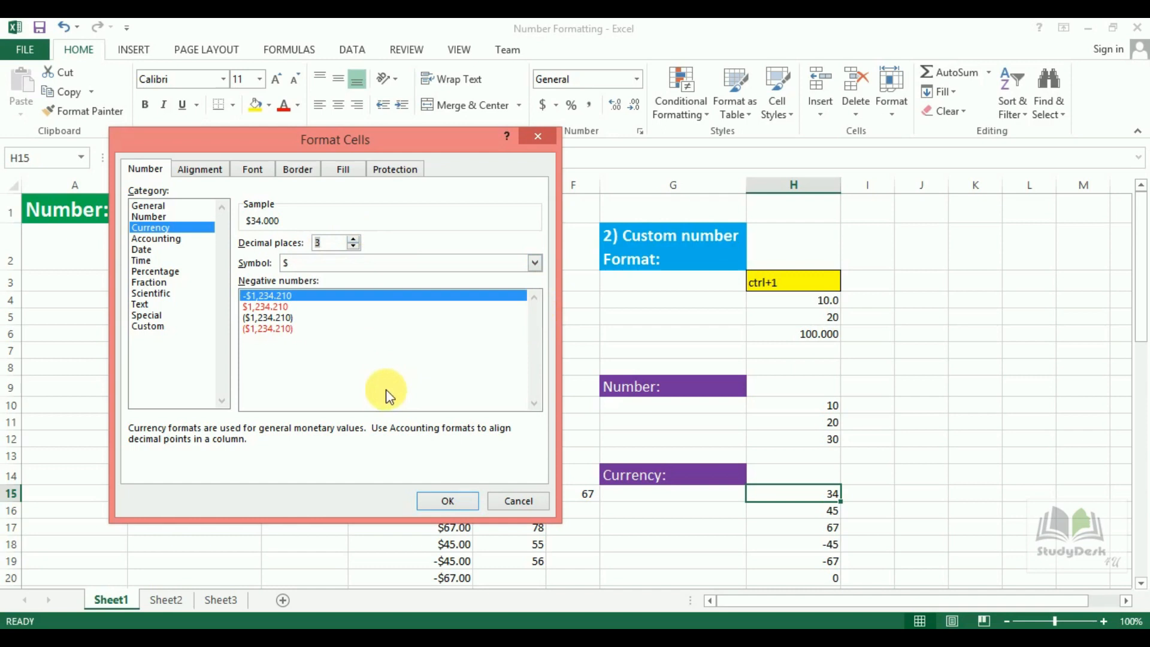
pyautogui.click(446, 502)
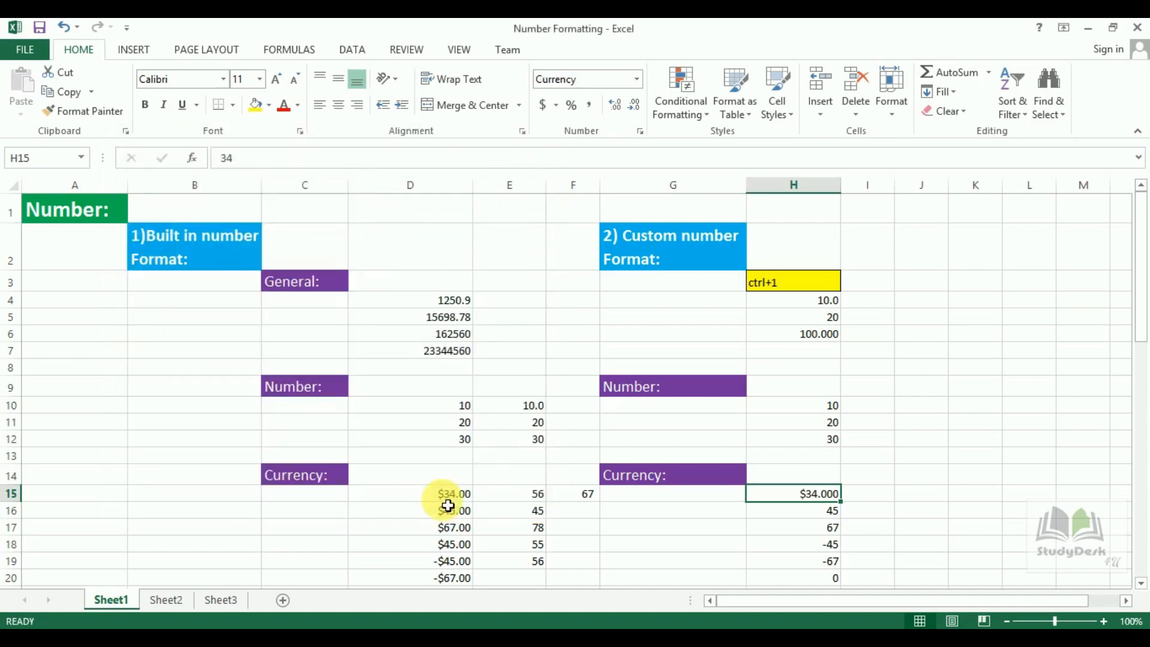
pyautogui.click(833, 514)
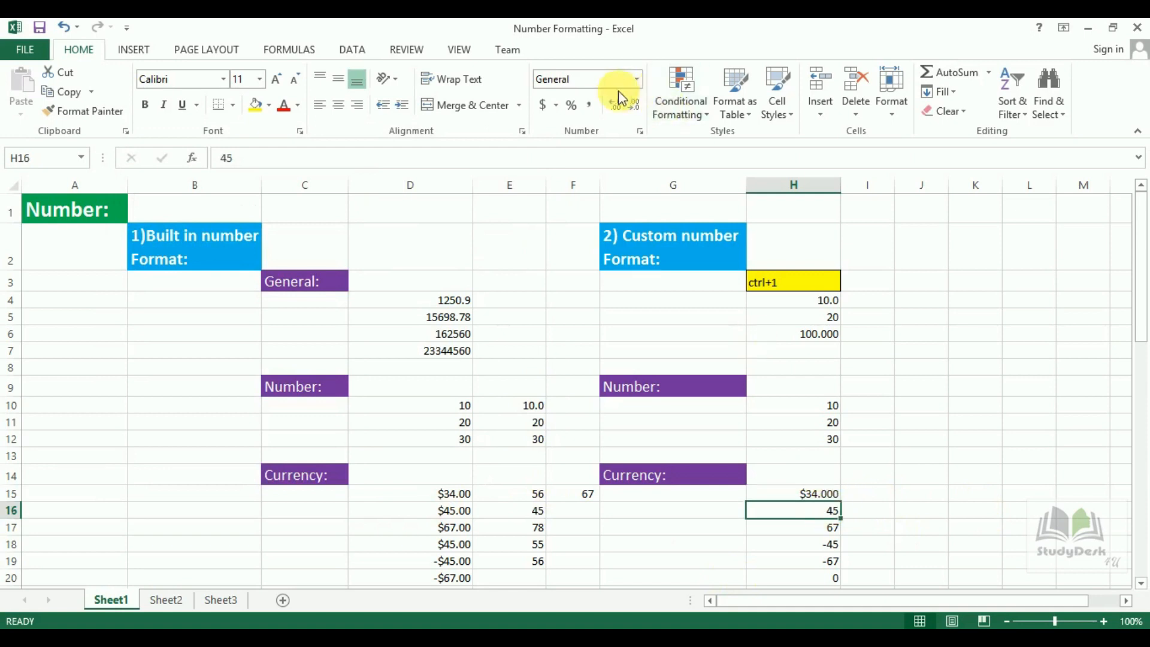
# Apply the quick Currency format to H16 so it shows $45.00.
pyautogui.click(637, 79)
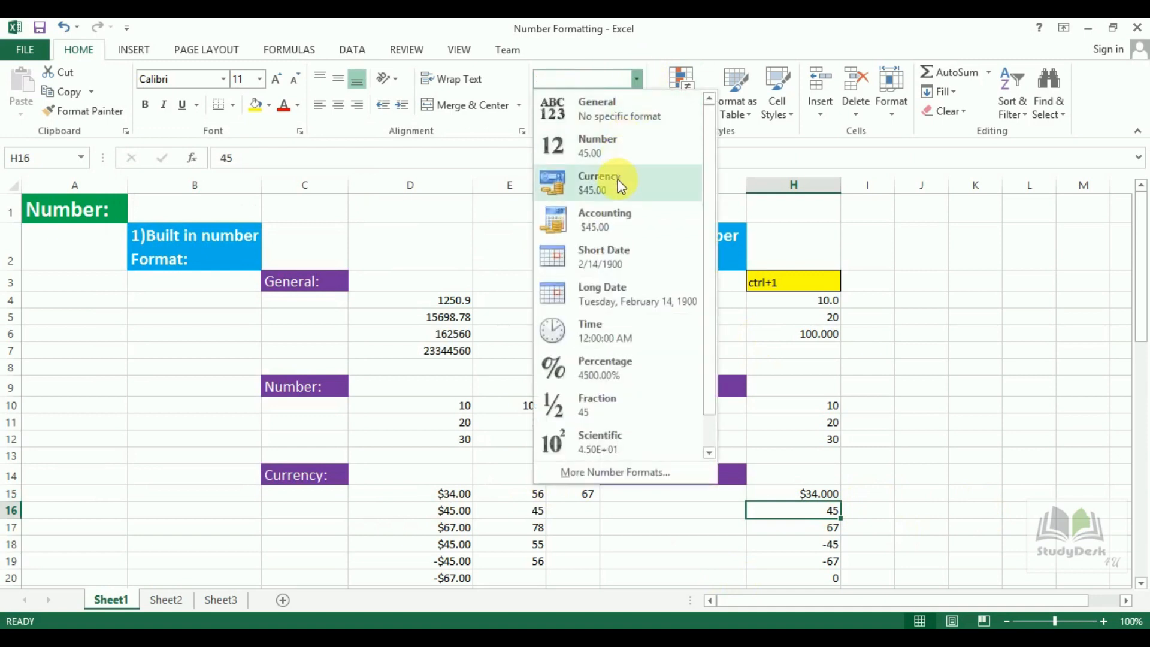
pyautogui.click(621, 187)
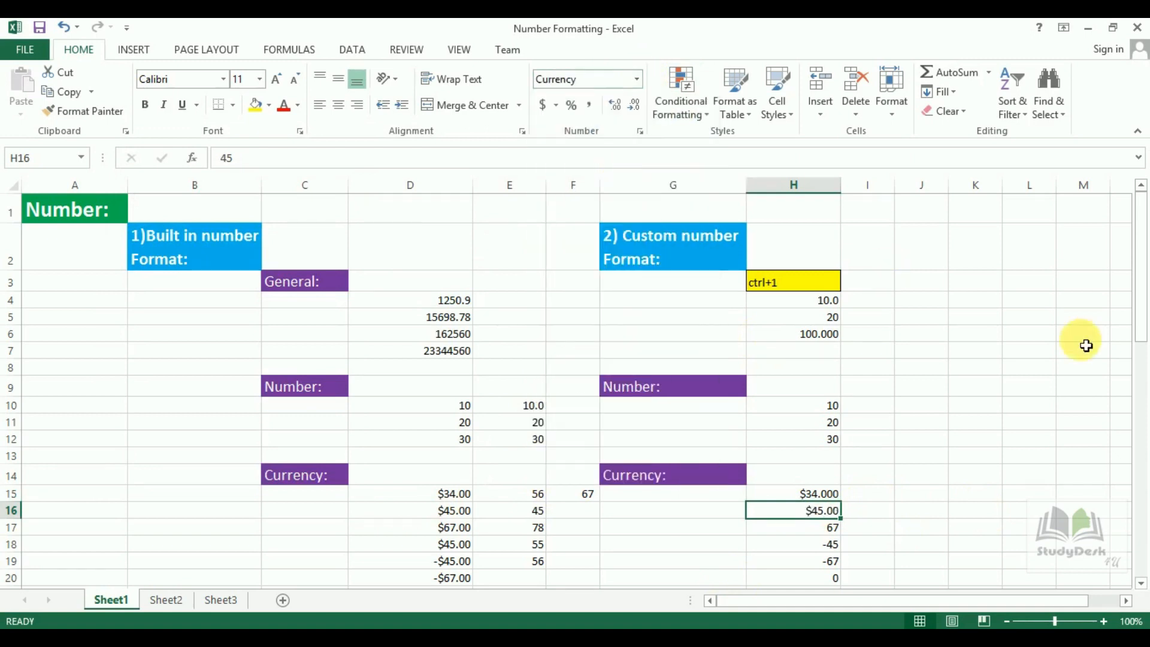
pyautogui.scroll(-2, 1141, 371)
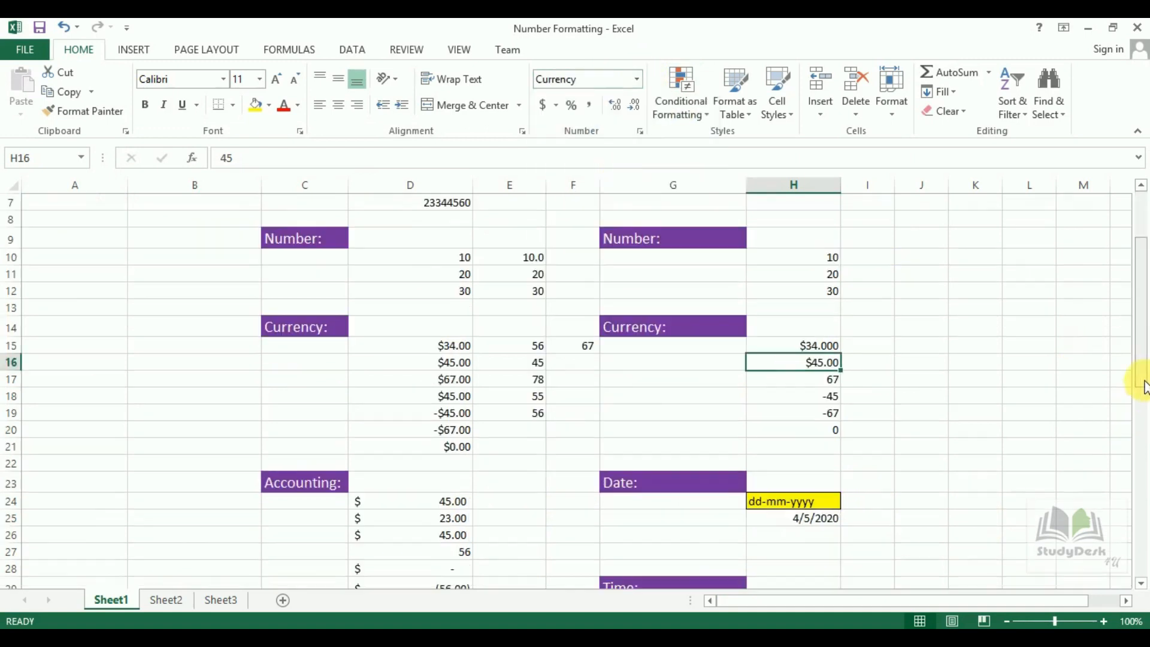
# Format H18 as Currency with 3 decimals so -45 reads -$45.000.
pyautogui.click(833, 397)
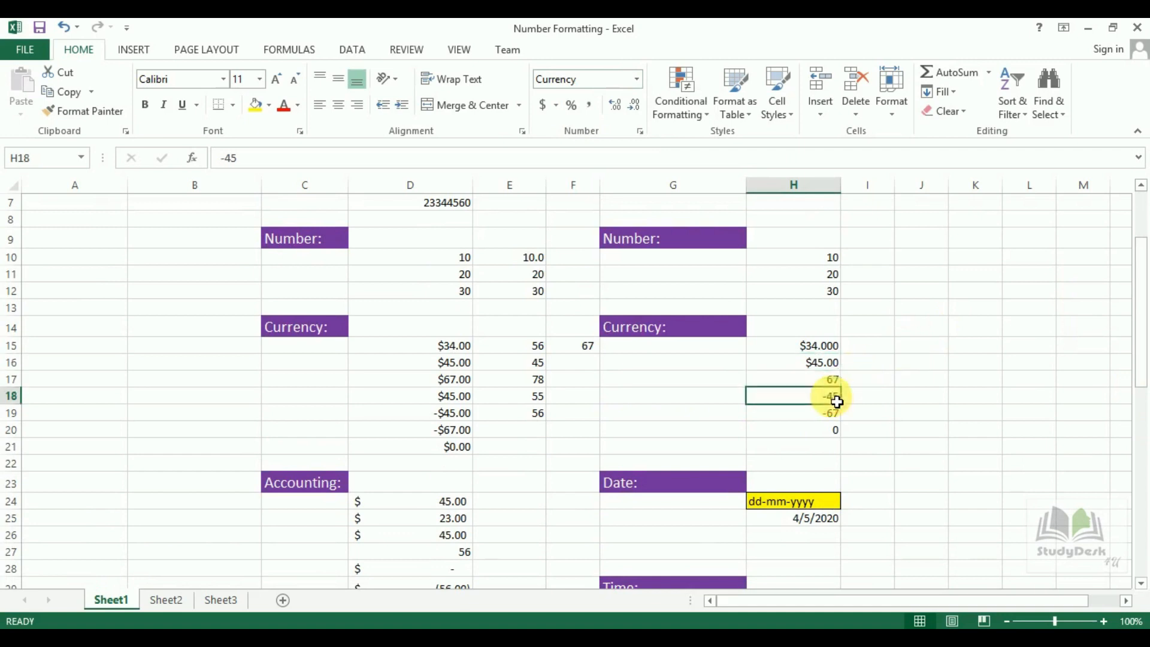
pyautogui.click(640, 131)
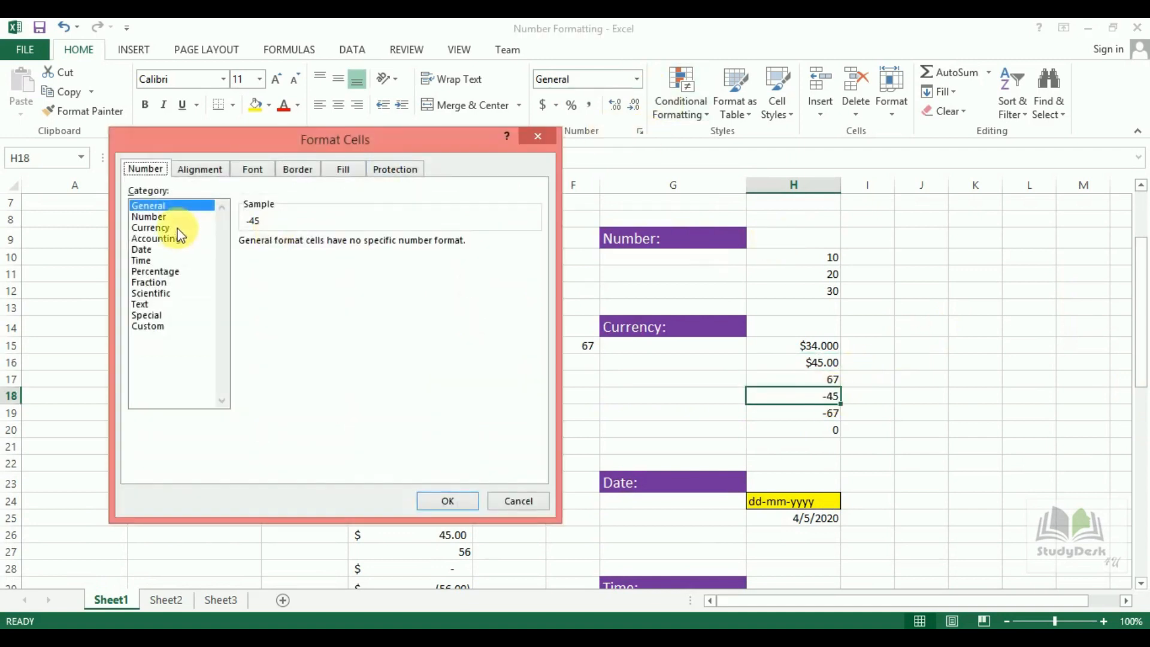
pyautogui.click(159, 228)
pyautogui.click(355, 240)
pyautogui.click(448, 501)
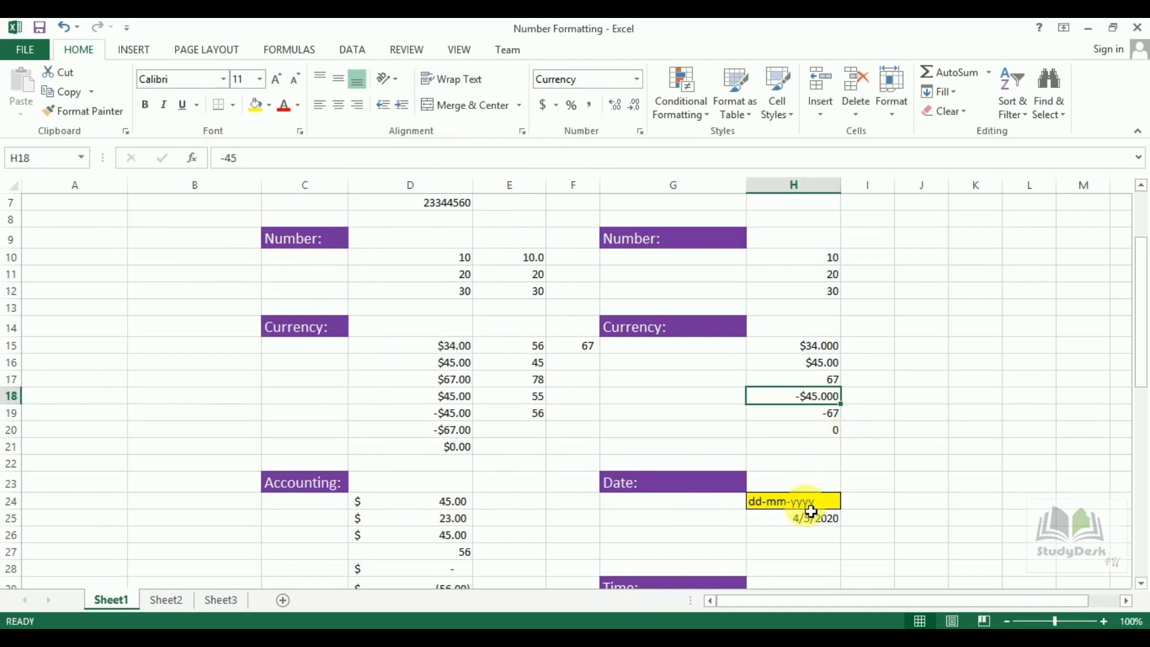
# Review the Accounting format choices for H18 without changing anything.
pyautogui.click(639, 132)
pyautogui.click(171, 239)
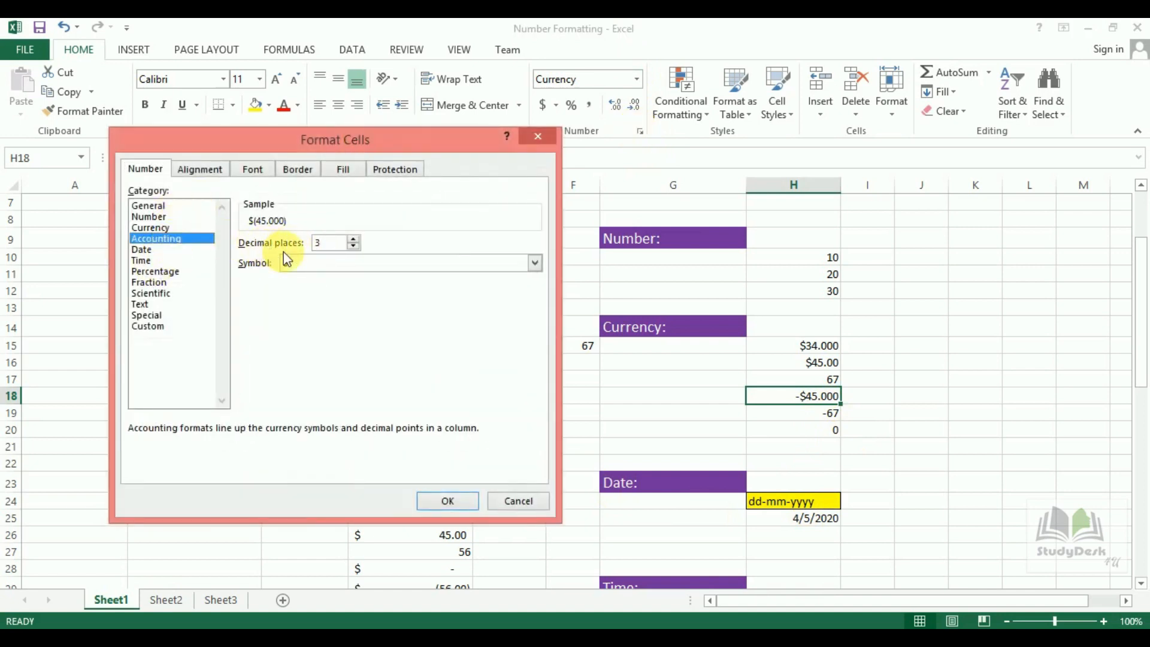
pyautogui.click(538, 137)
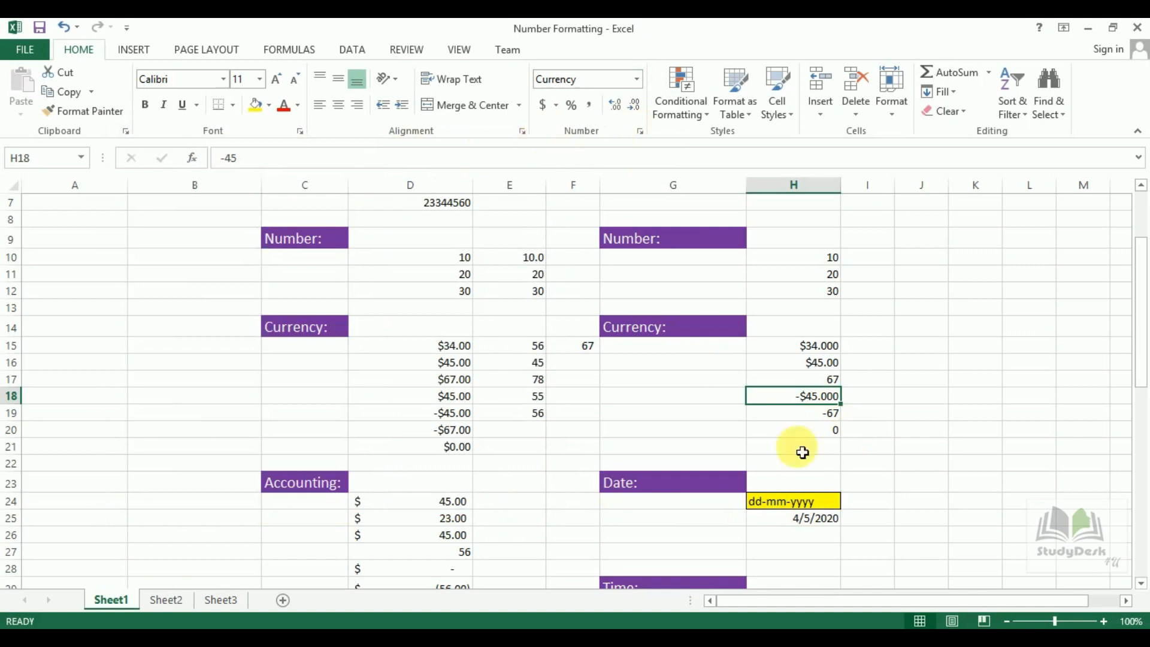
pyautogui.click(812, 523)
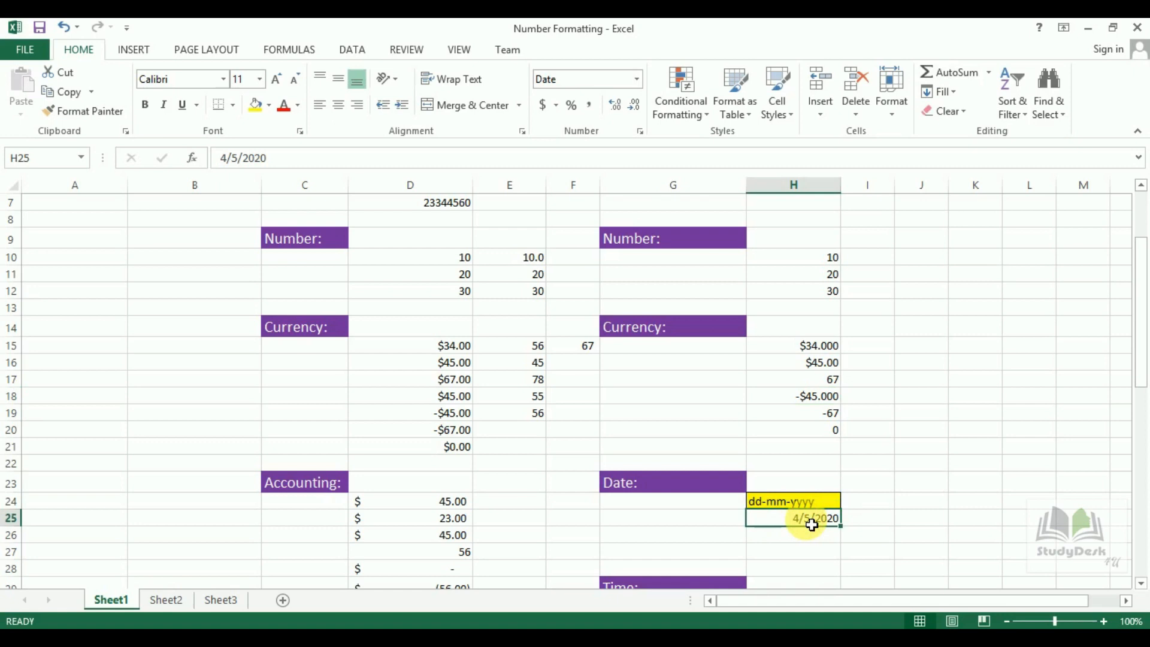
# Apply the 'March 14, 2012' date type to H25 so it reads April 5, 2020.
pyautogui.click(639, 131)
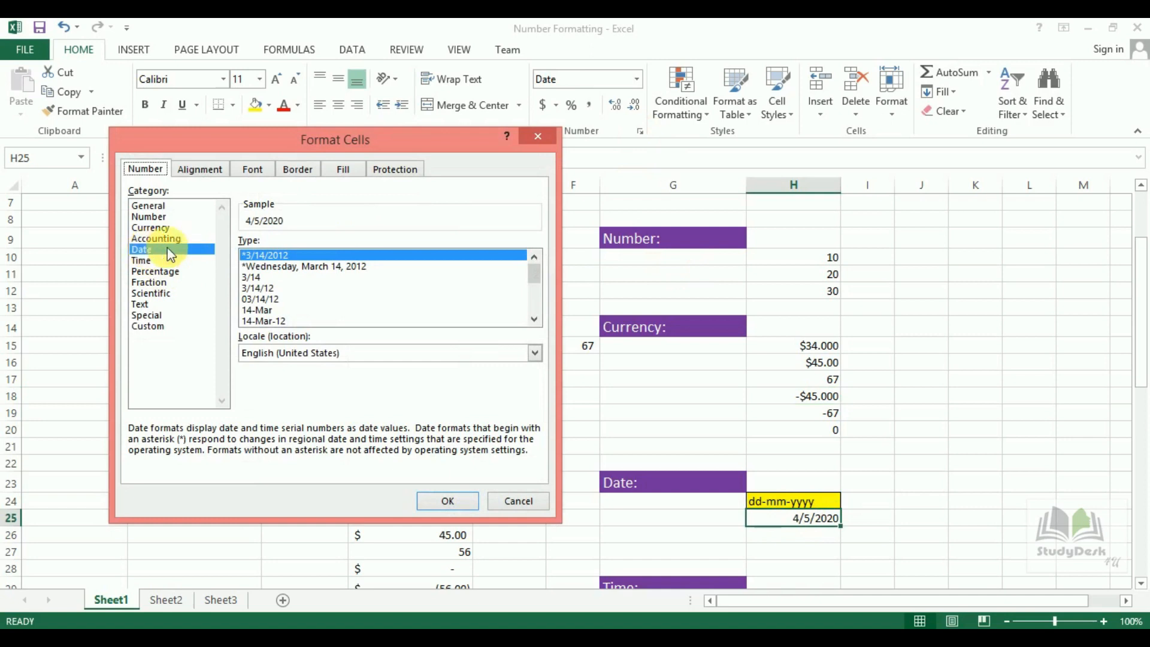
pyautogui.scroll(-2, 269, 302)
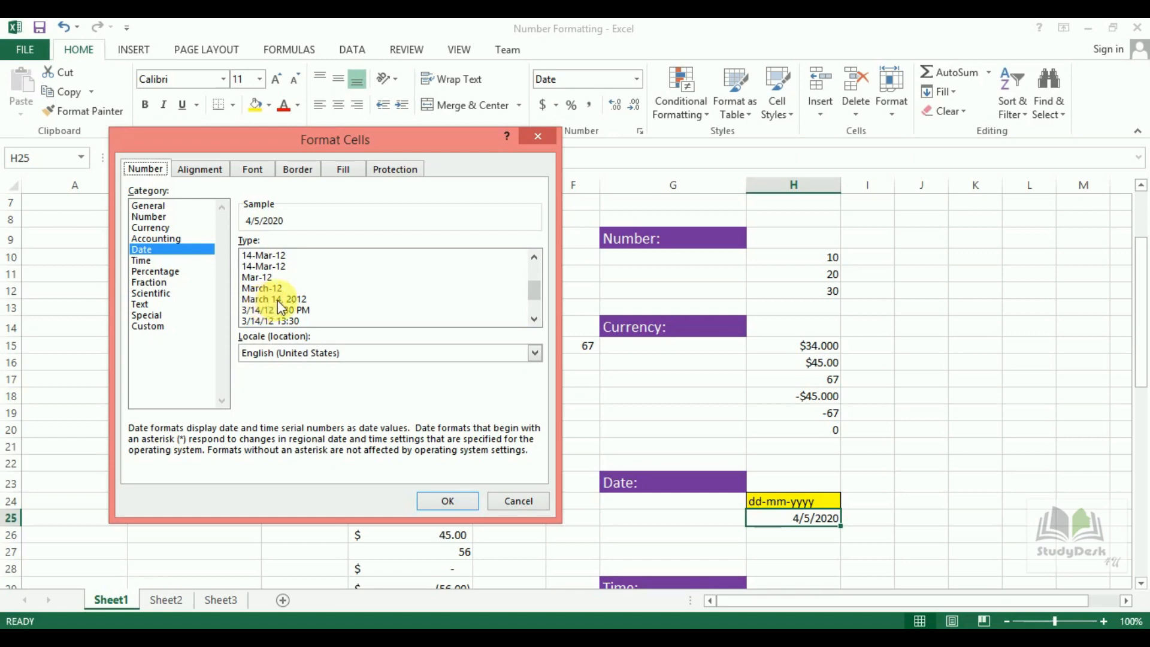
pyautogui.click(278, 300)
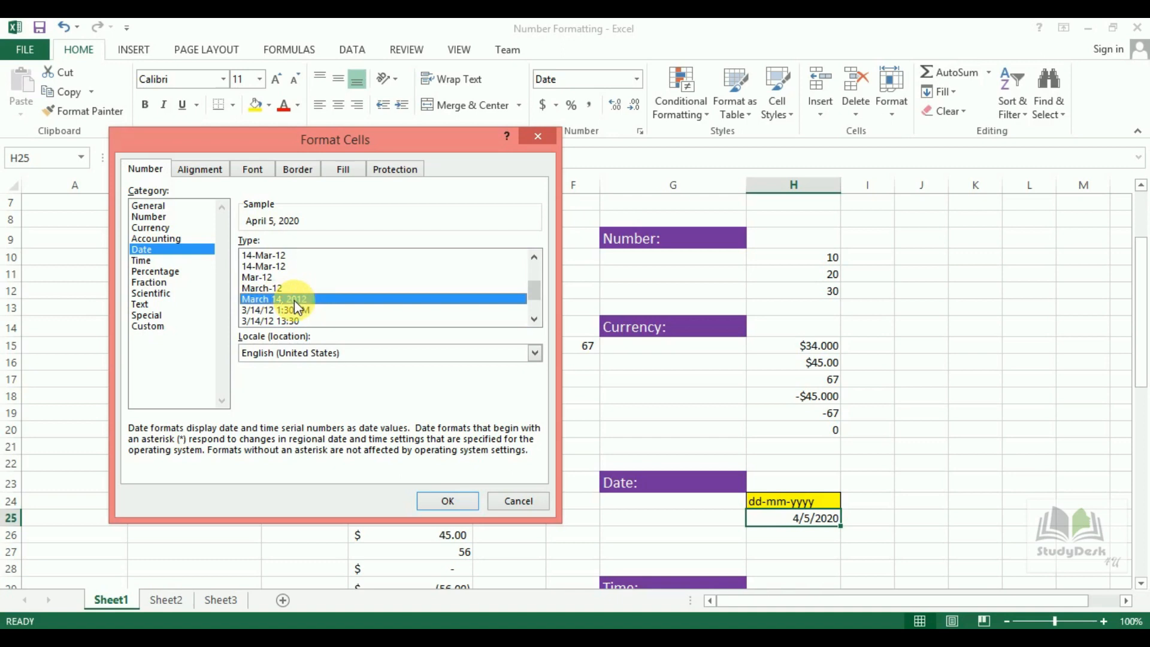
pyautogui.click(448, 504)
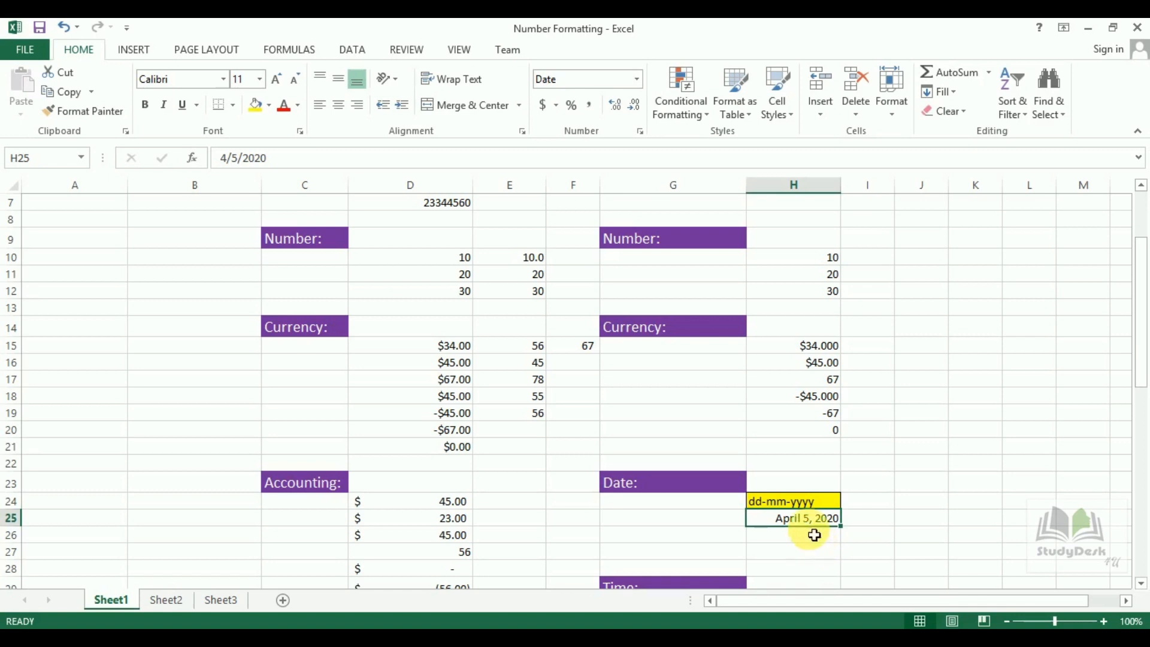
pyautogui.click(815, 540)
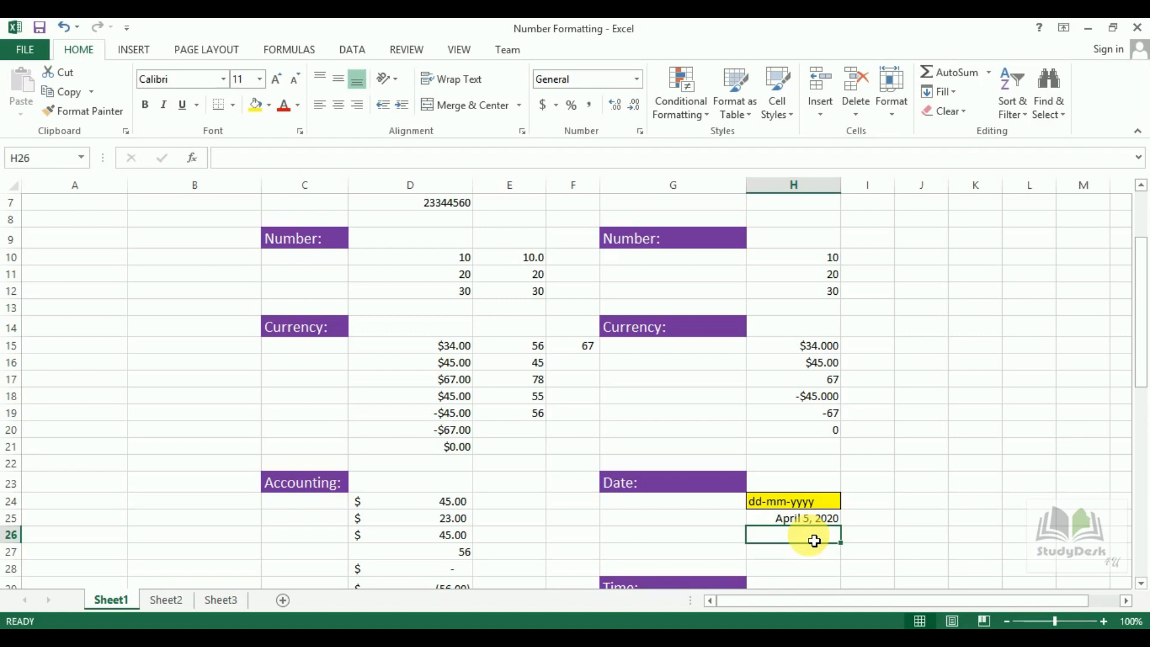
# Enter 5/27/2020 in H26 and format it with time as 5/27/20 12:00 AM.
pyautogui.hotkey('ctrl', ';')
pyautogui.press('Return')
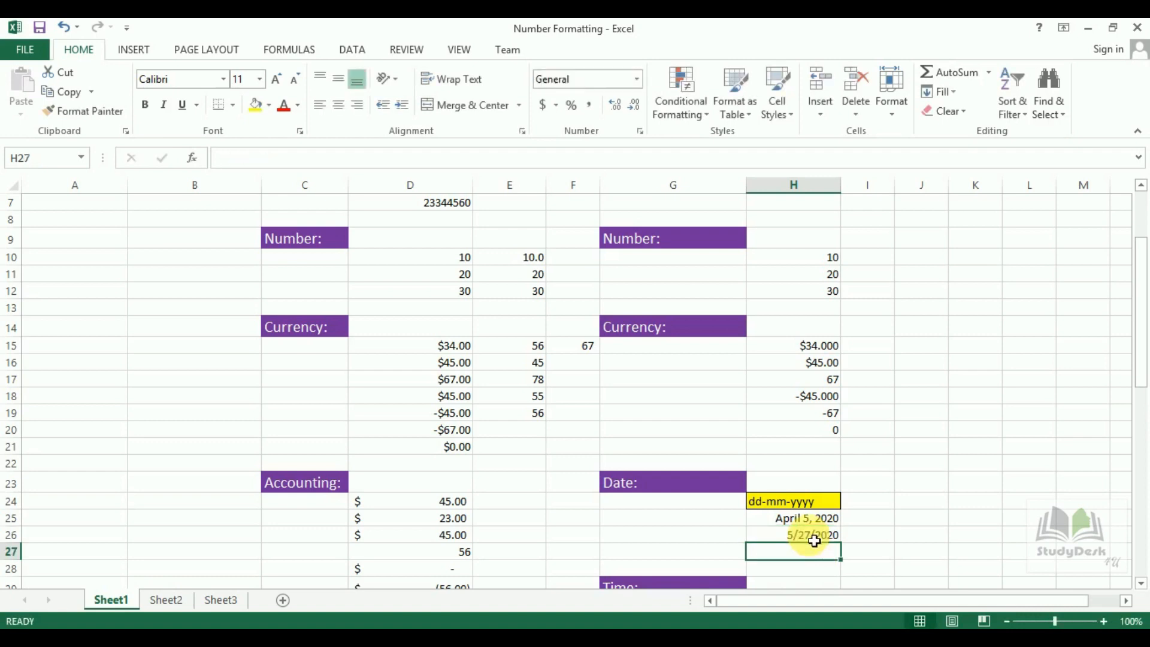
pyautogui.click(815, 540)
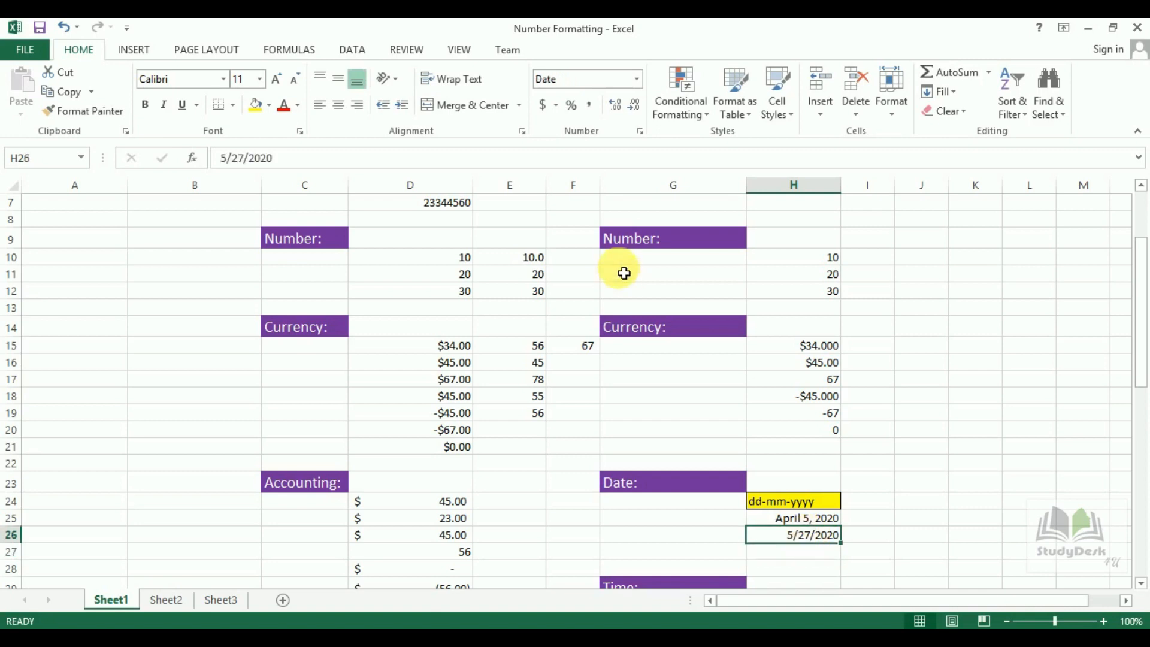
pyautogui.click(640, 133)
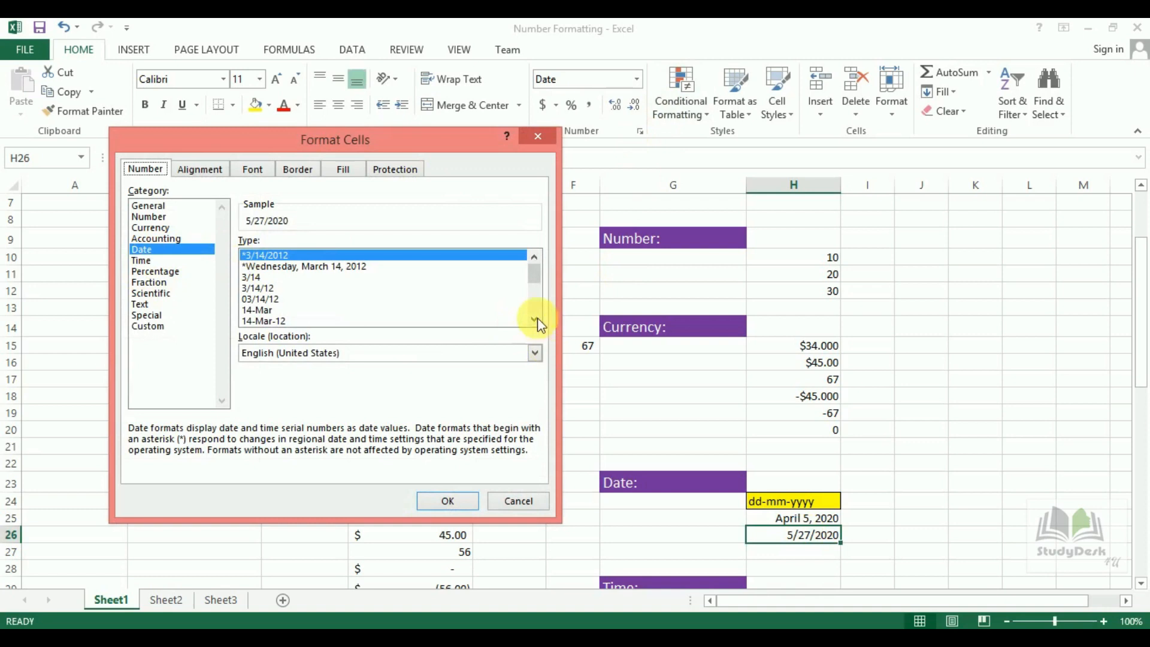
pyautogui.moveTo(533, 281); pyautogui.dragTo(534, 297)
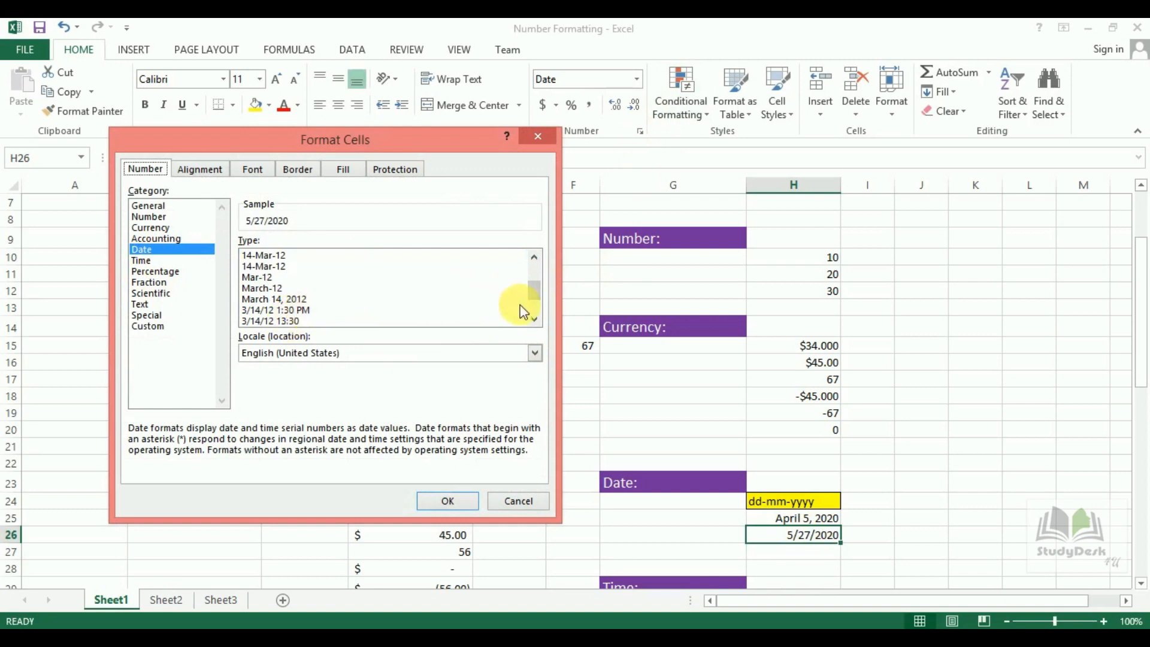
pyautogui.click(282, 310)
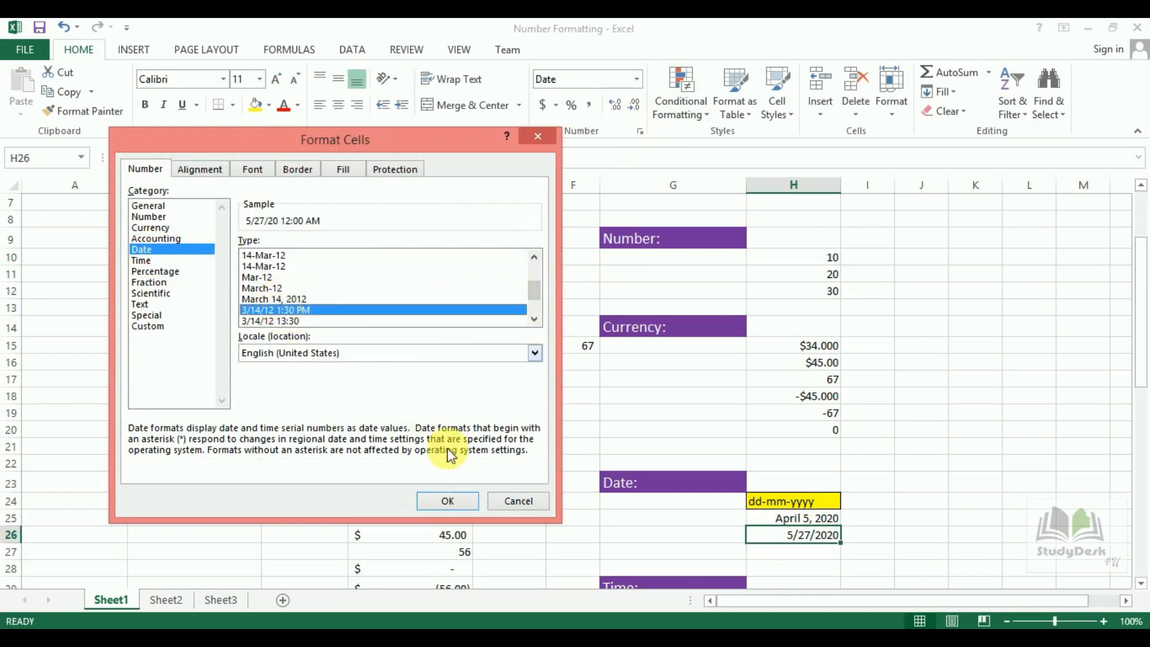
pyautogui.click(452, 499)
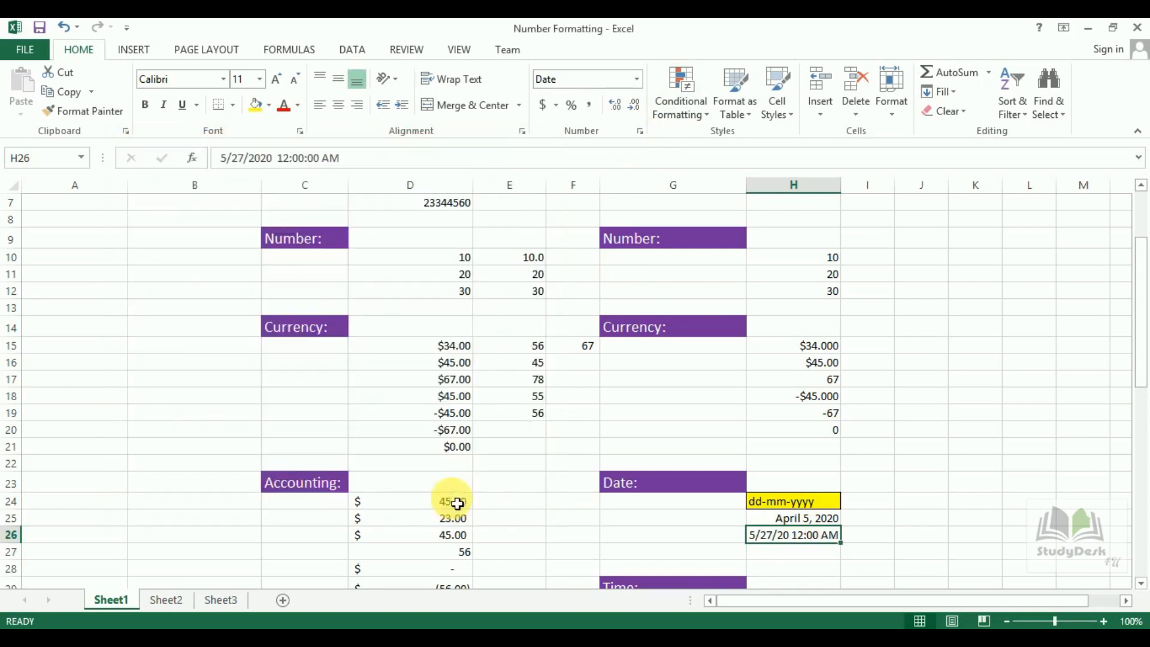
pyautogui.moveTo(1140, 389); pyautogui.dragTo(1142, 424)
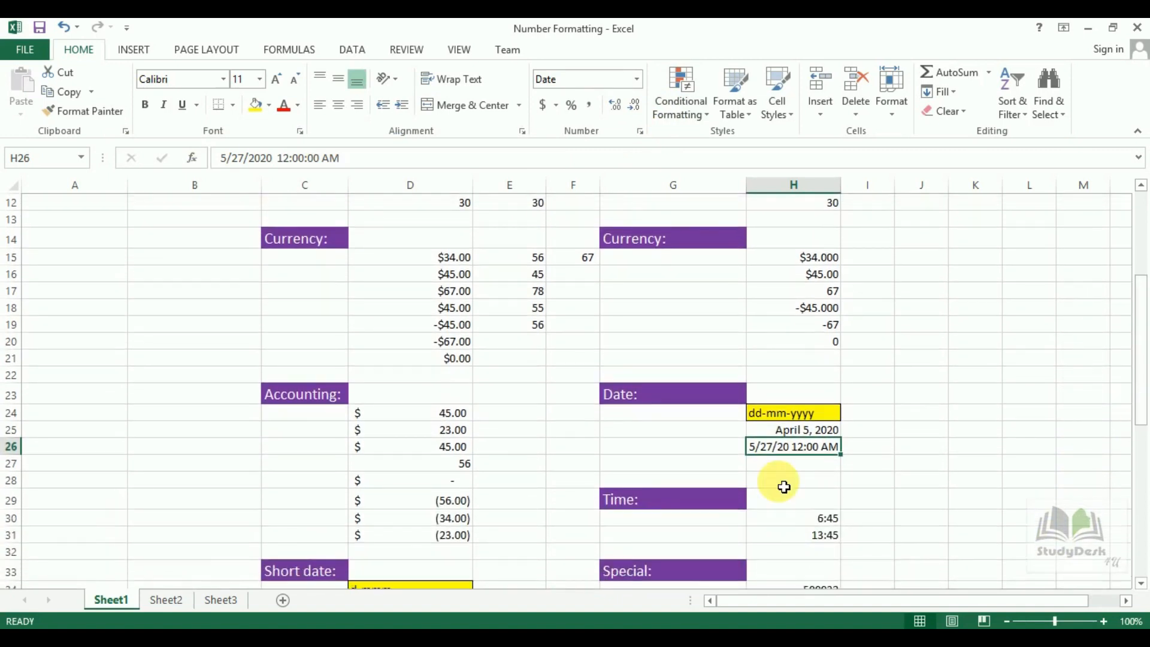
# Apply the '1:30:55 PM' Time format to H30 so it shows 6:45:00 AM.
pyautogui.click(825, 523)
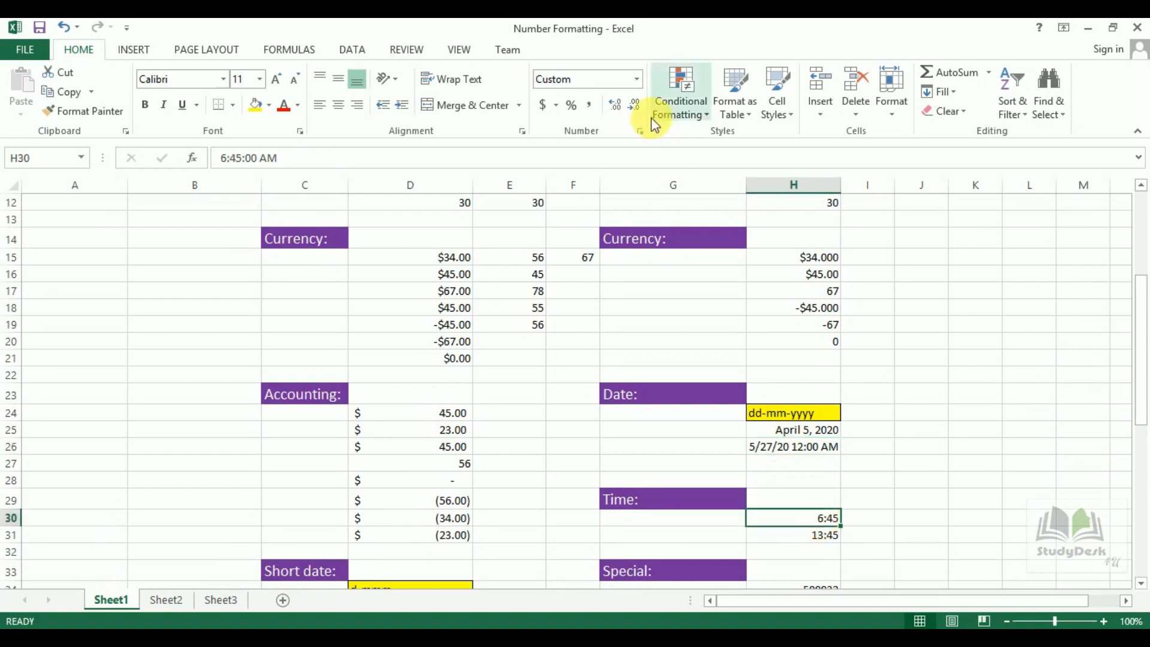
pyautogui.click(642, 131)
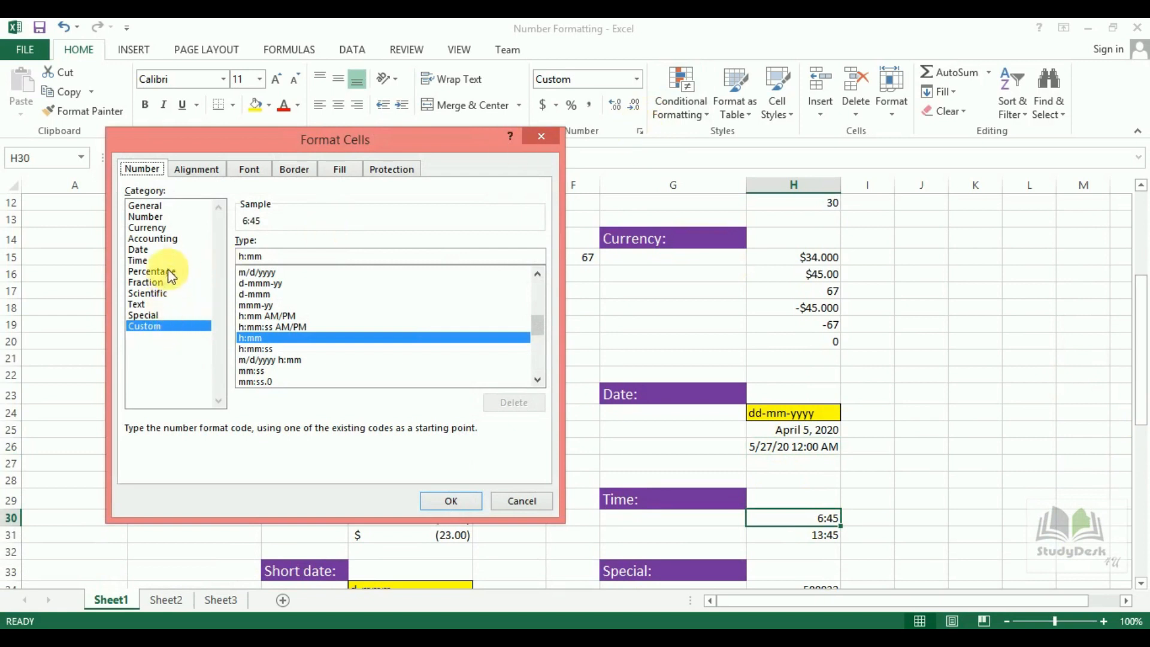
pyautogui.click(145, 262)
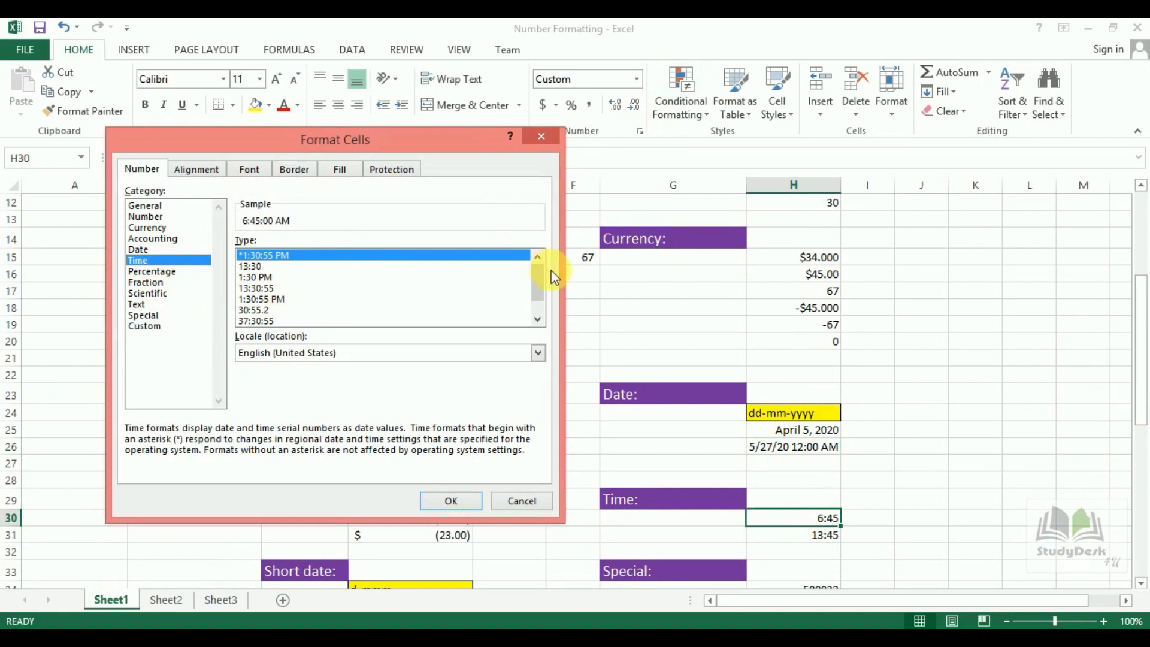
pyautogui.scroll(-1, 540, 279)
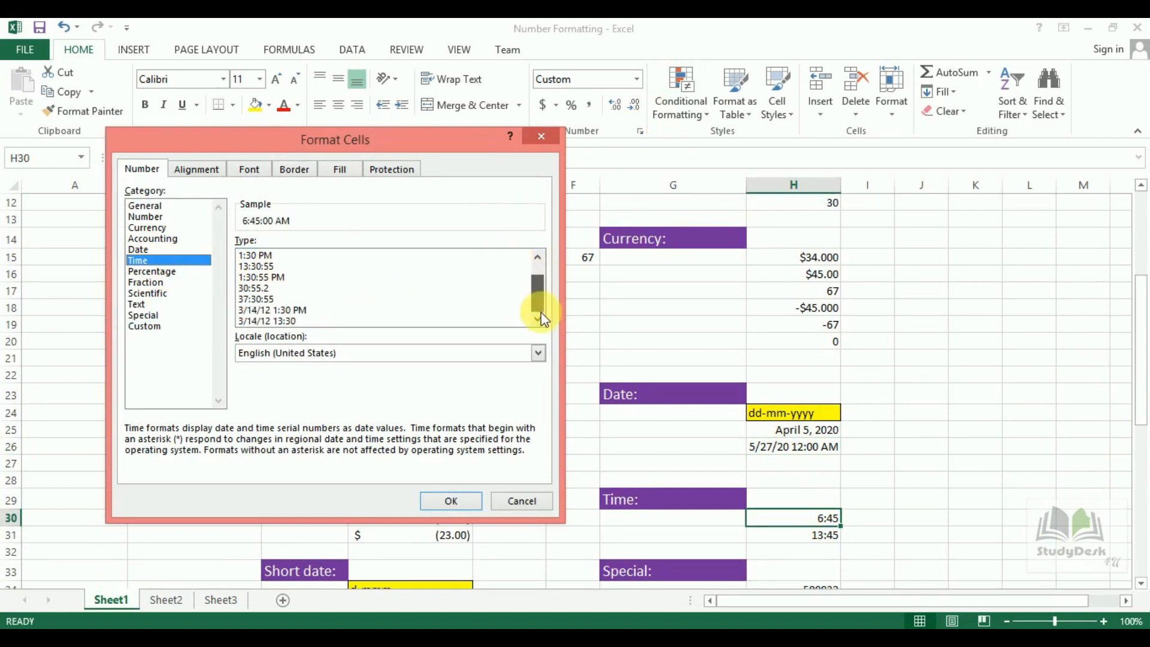
pyautogui.click(267, 276)
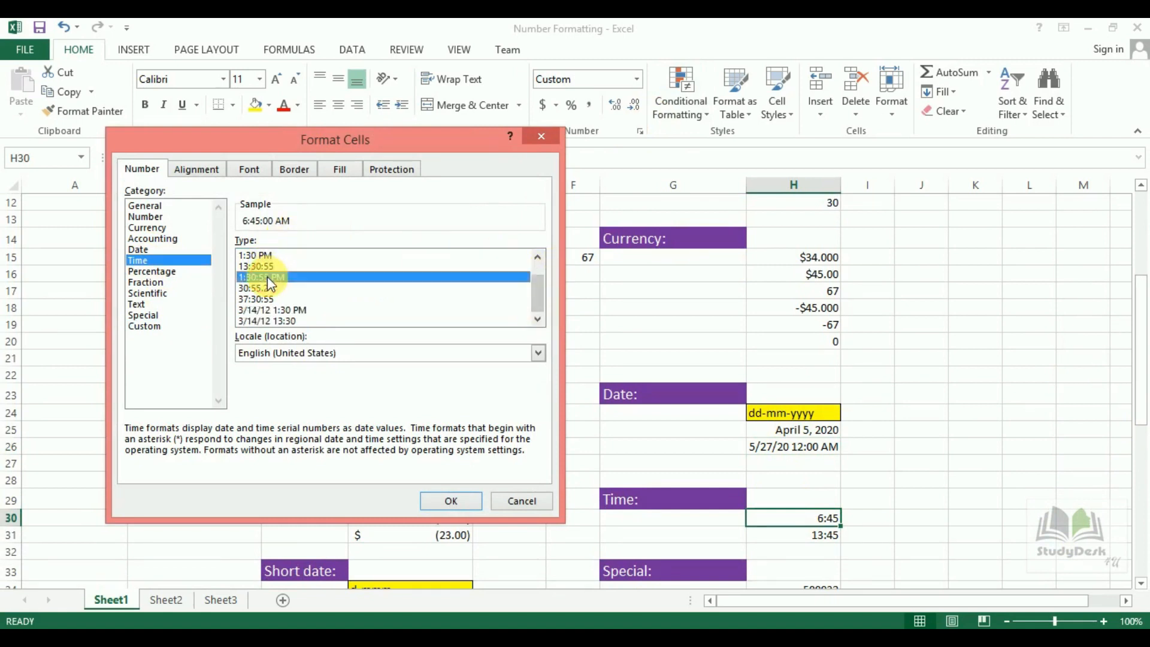
pyautogui.click(450, 498)
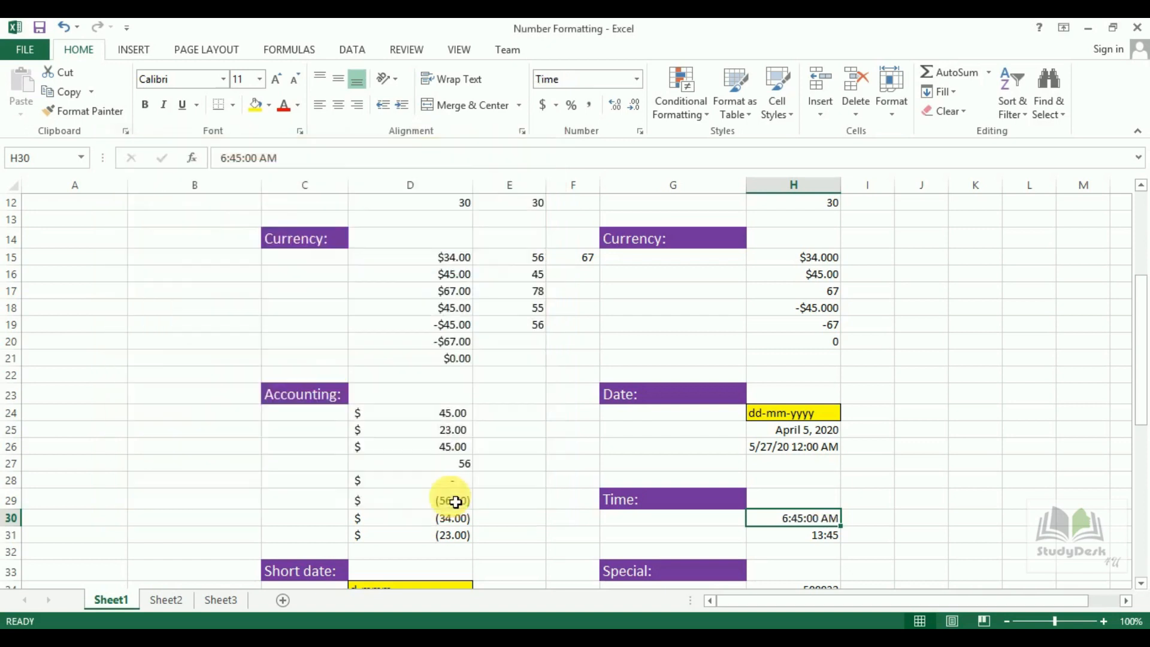
pyautogui.moveTo(1141, 419); pyautogui.dragTo(1144, 464)
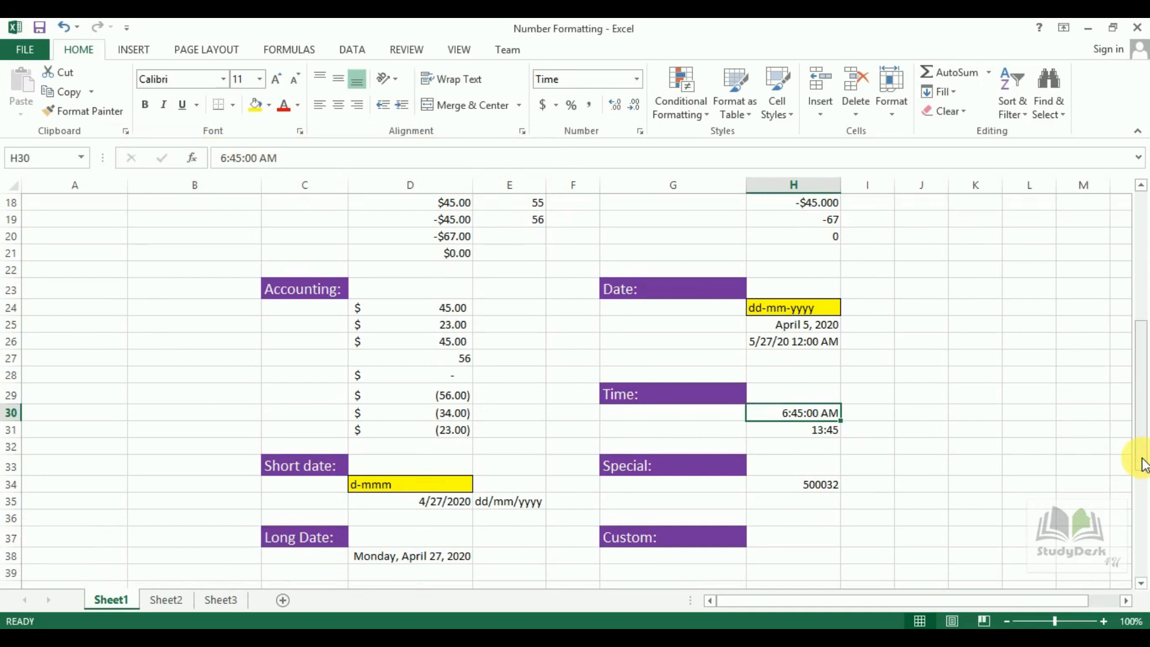
# Apply the Special Zip Code + 4 format to H34 so 500032 shows 00050-0032.
pyautogui.click(810, 491)
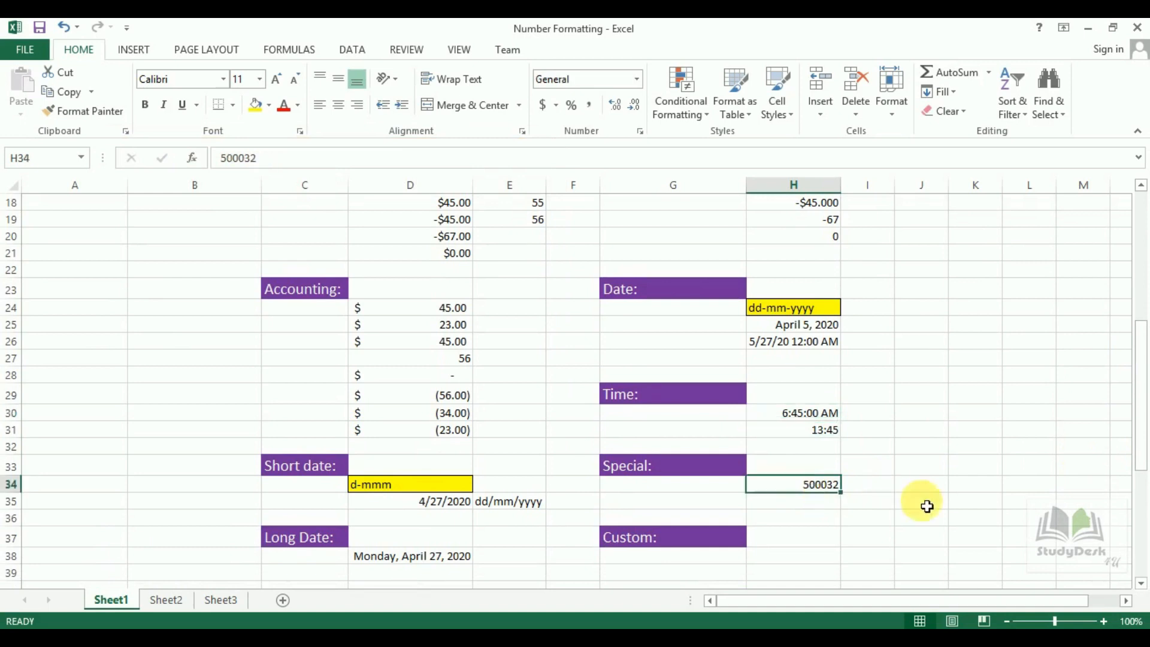
pyautogui.click(641, 132)
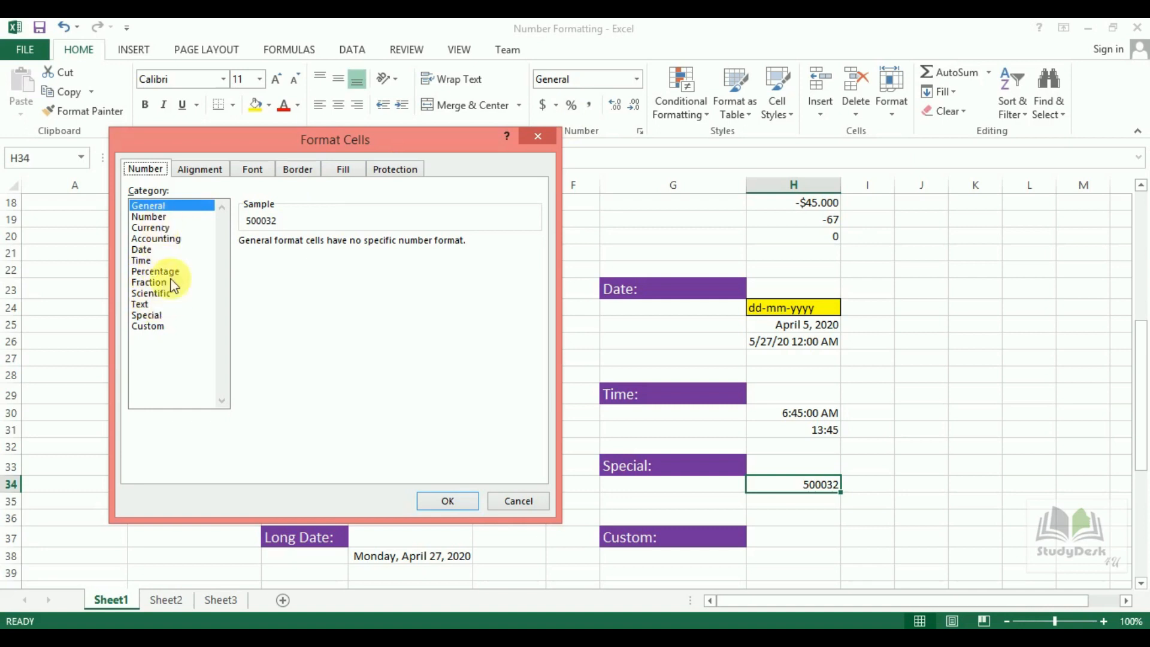
pyautogui.click(146, 316)
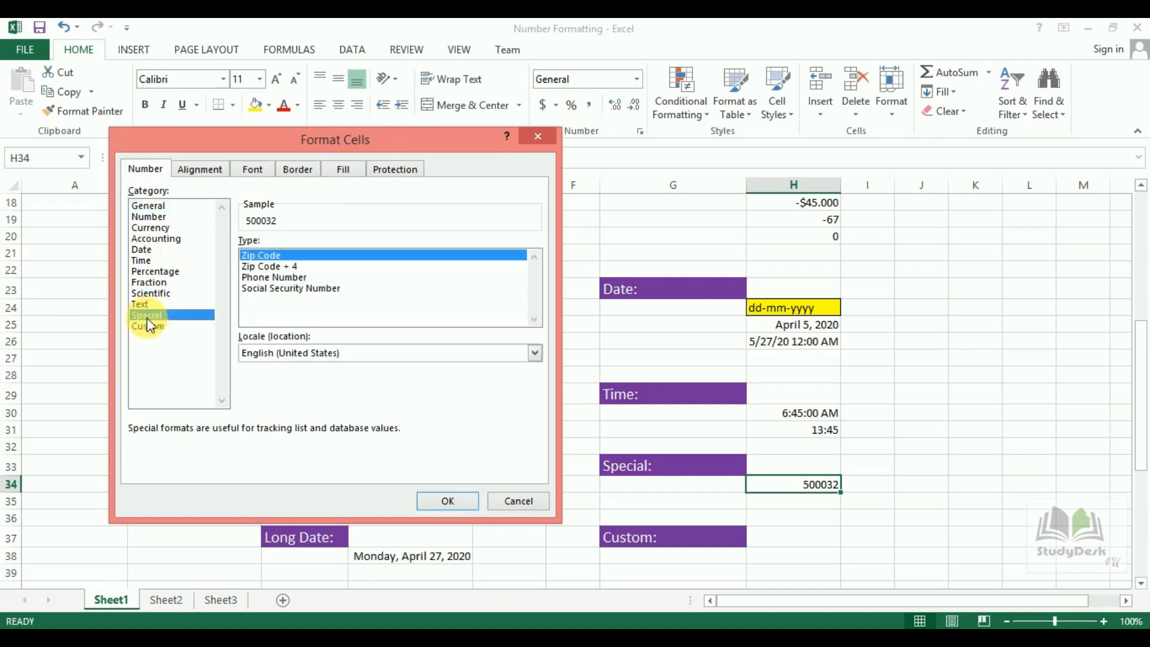
pyautogui.click(293, 266)
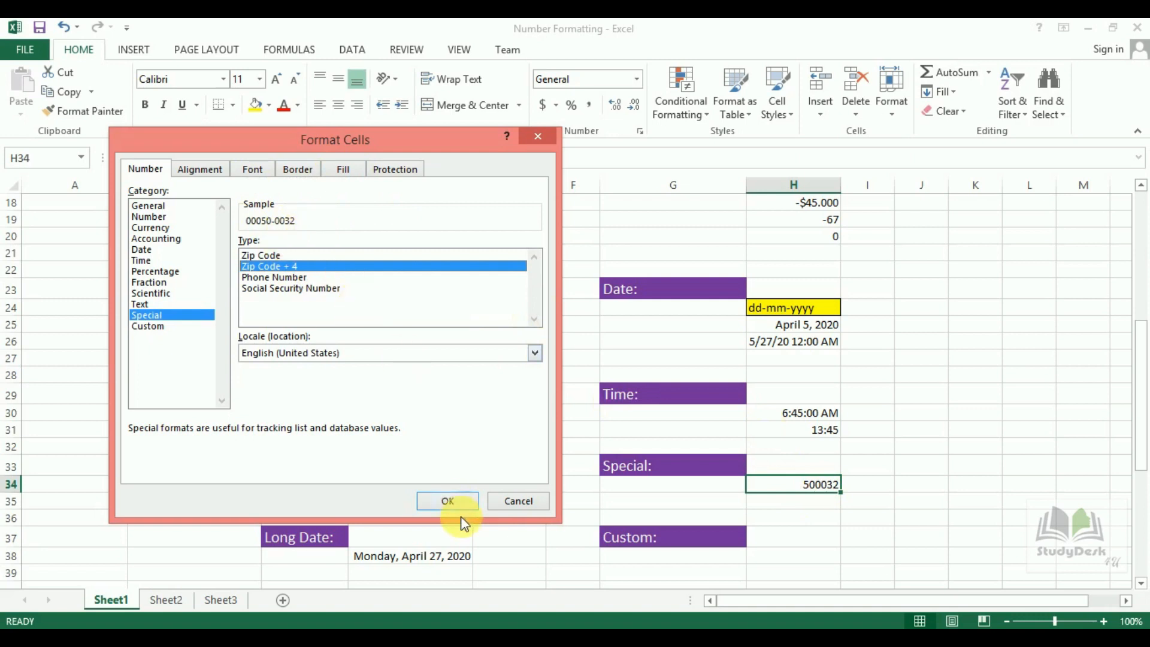
pyautogui.click(450, 499)
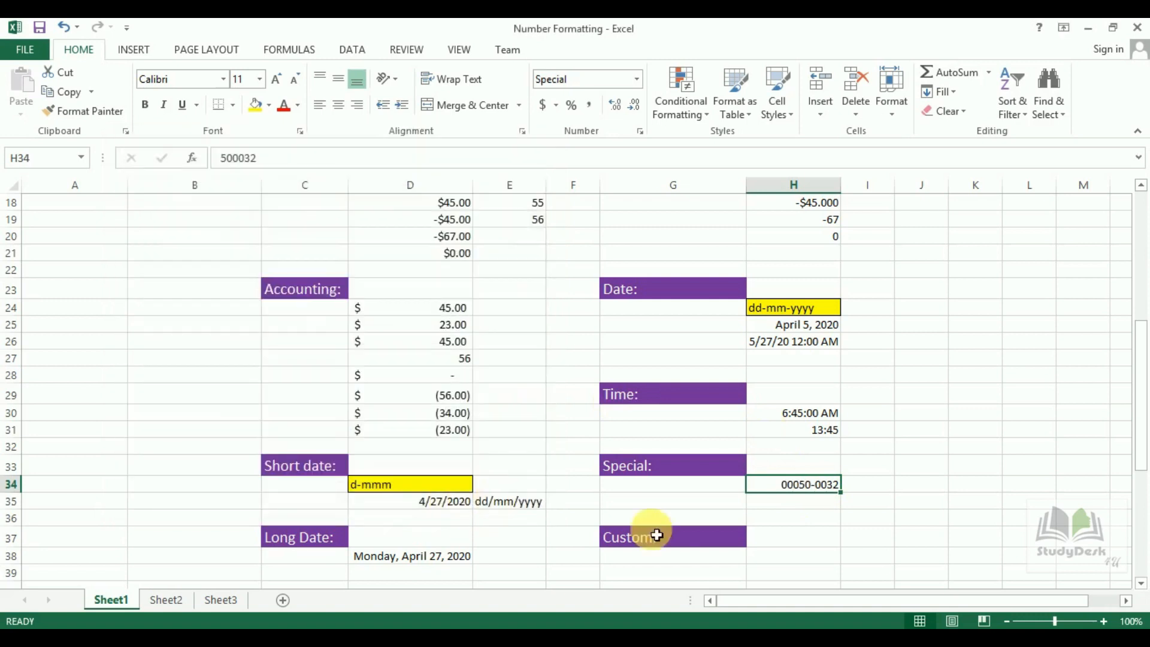
pyautogui.click(790, 562)
pyautogui.moveTo(1141, 393); pyautogui.dragTo(1141, 430)
pyautogui.click(639, 131)
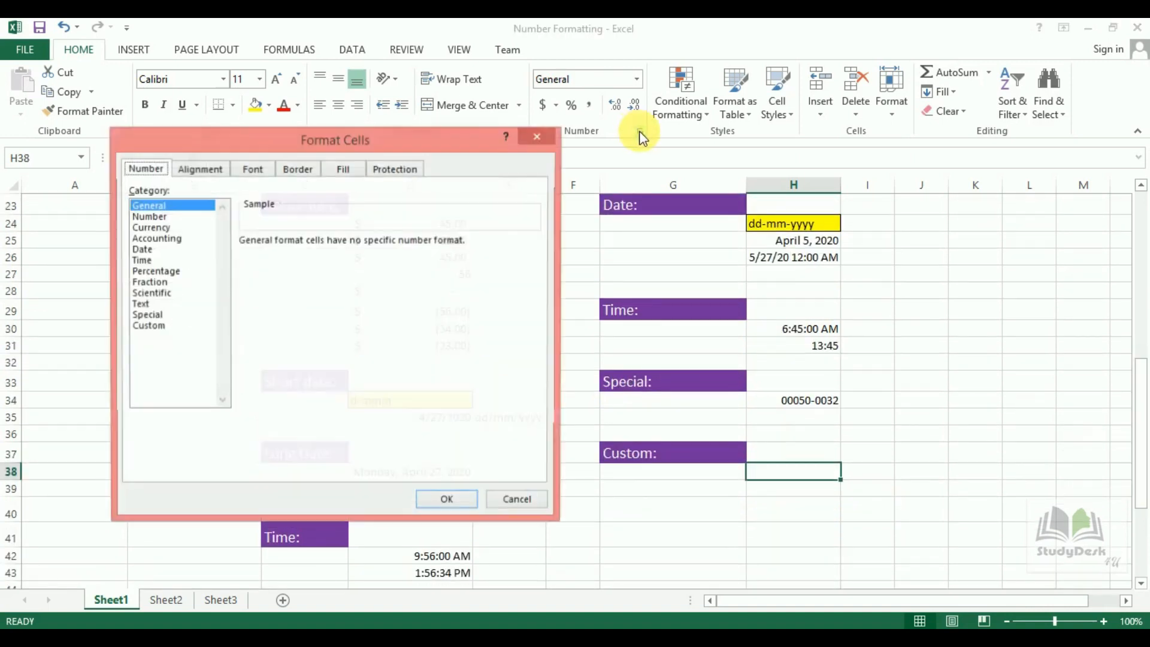
pyautogui.click(530, 141)
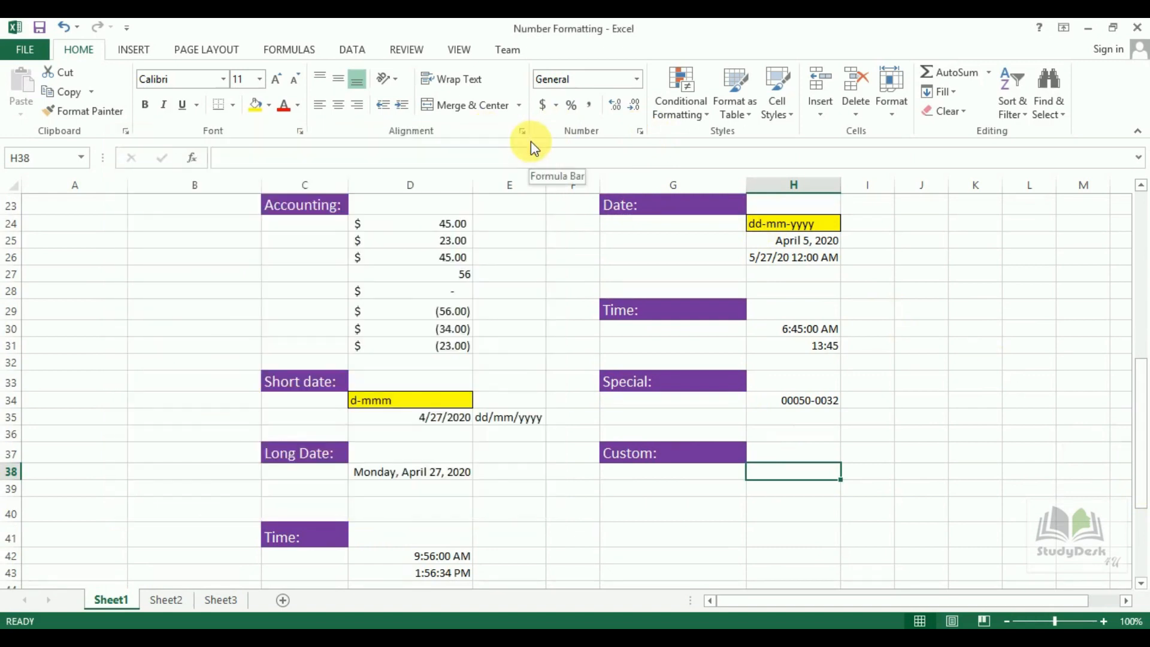
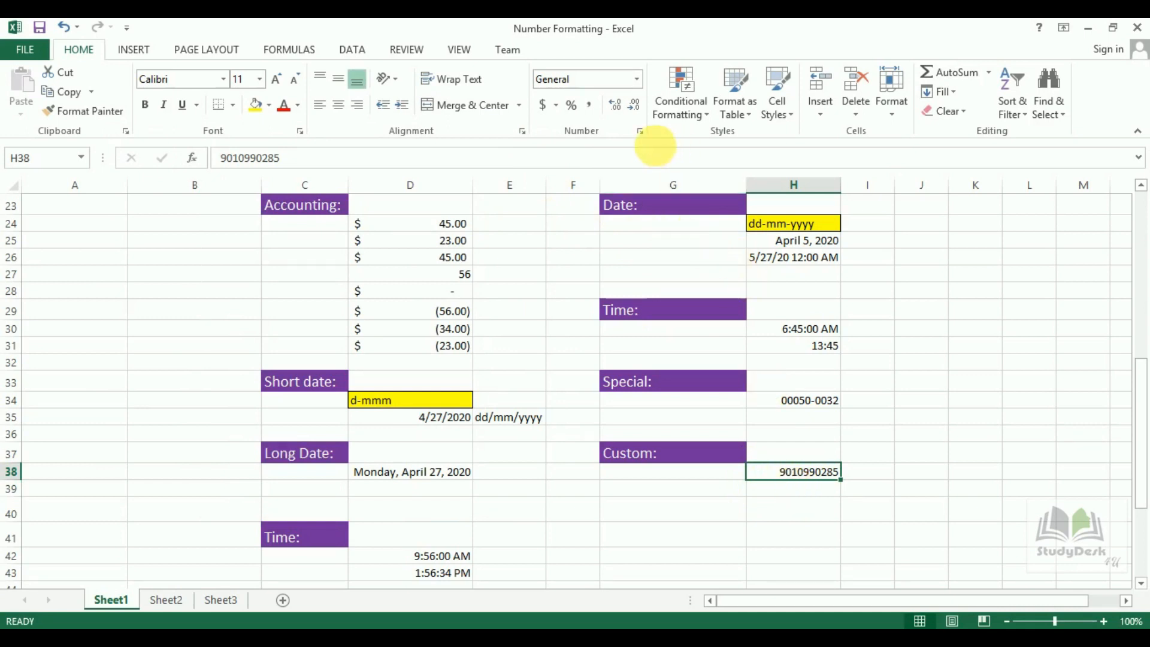
pyautogui.click(640, 131)
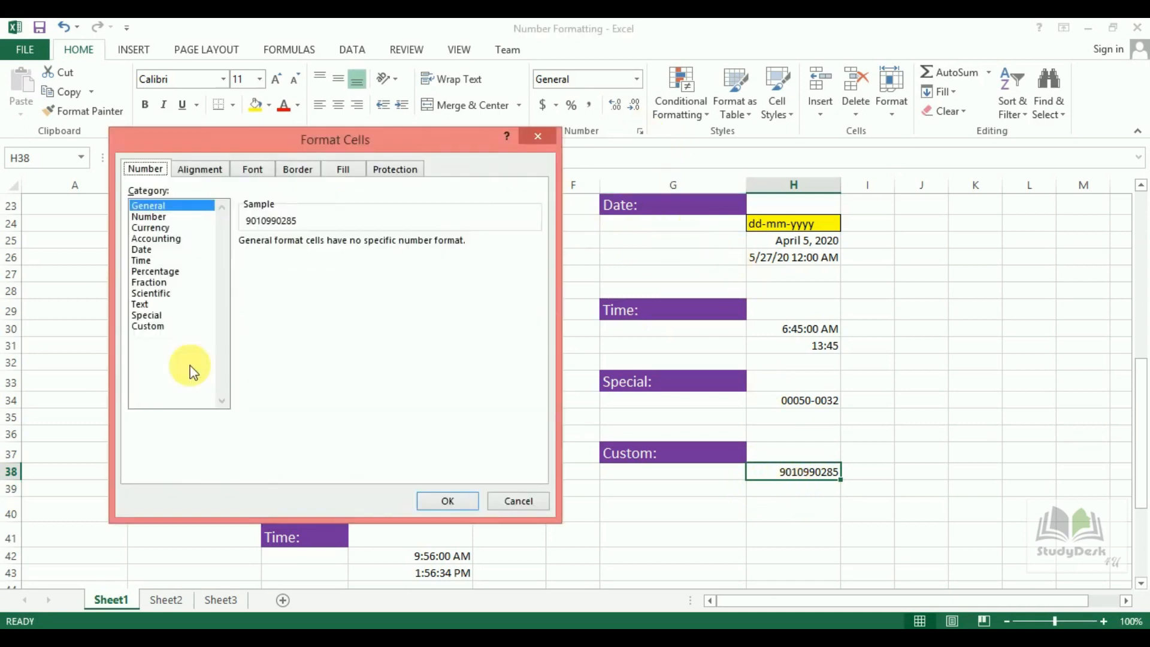
pyautogui.click(160, 327)
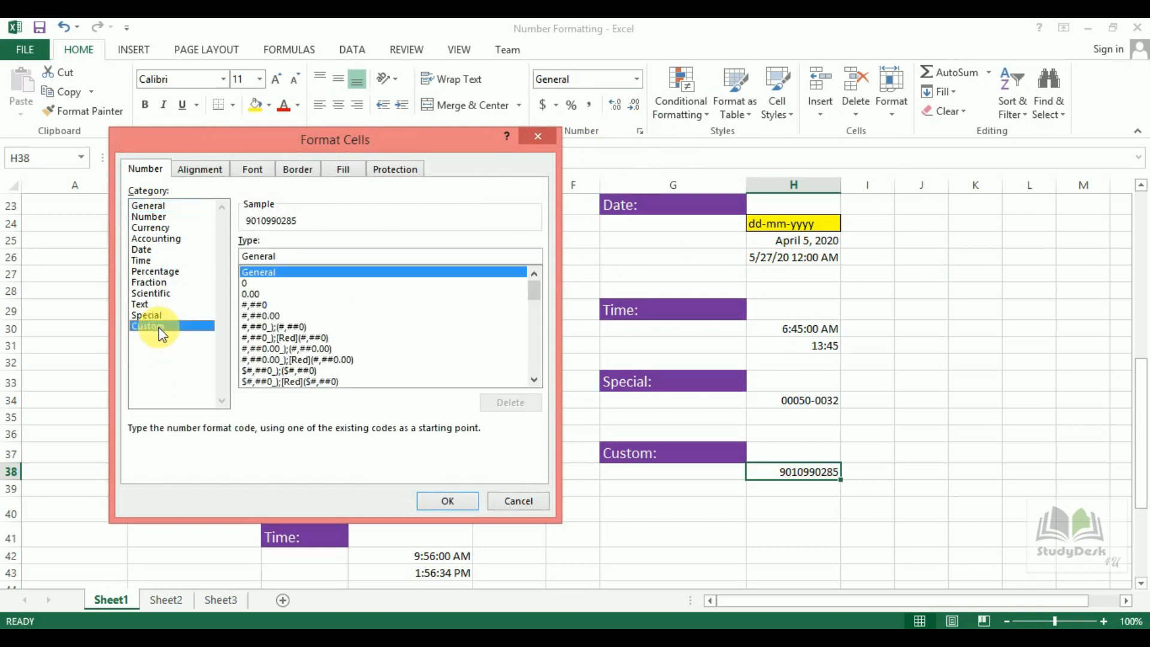
pyautogui.doubleClick(267, 256)
pyautogui.press('BackSpace')
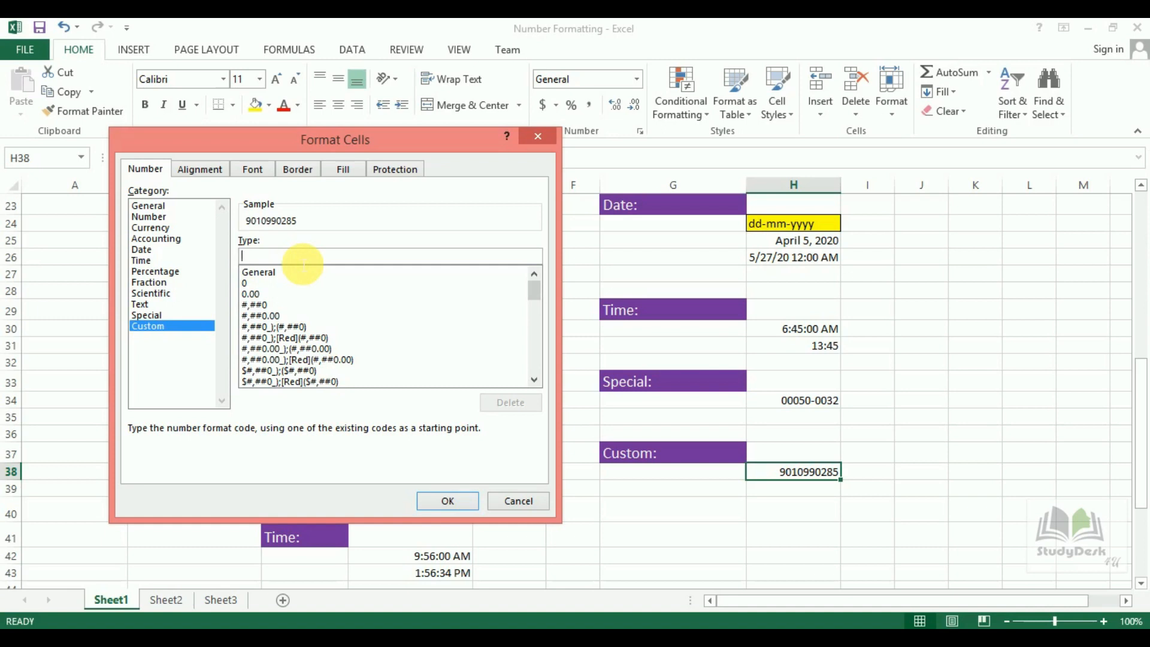
pyautogui.write('0000000')
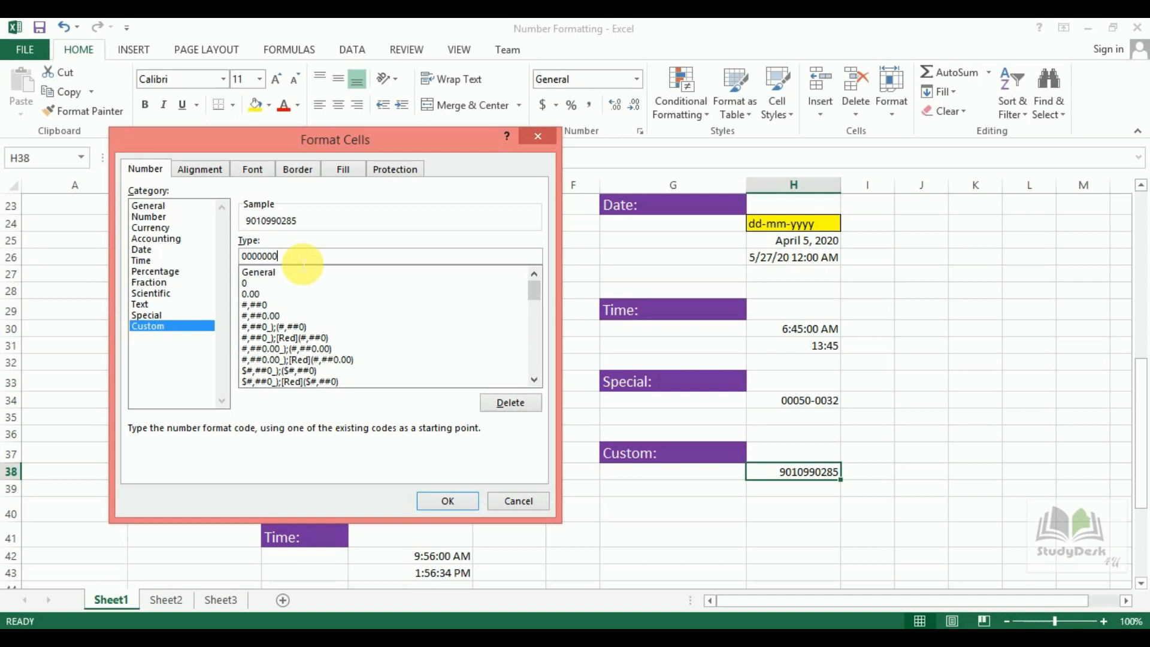
pyautogui.write('0000')
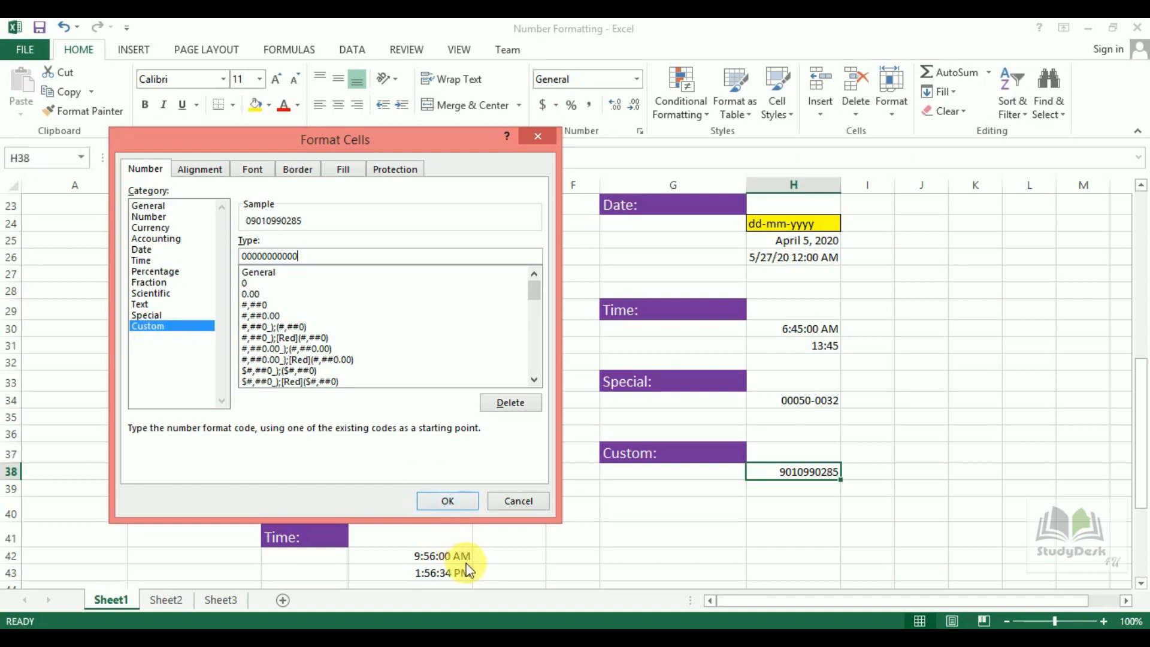
pyautogui.click(442, 502)
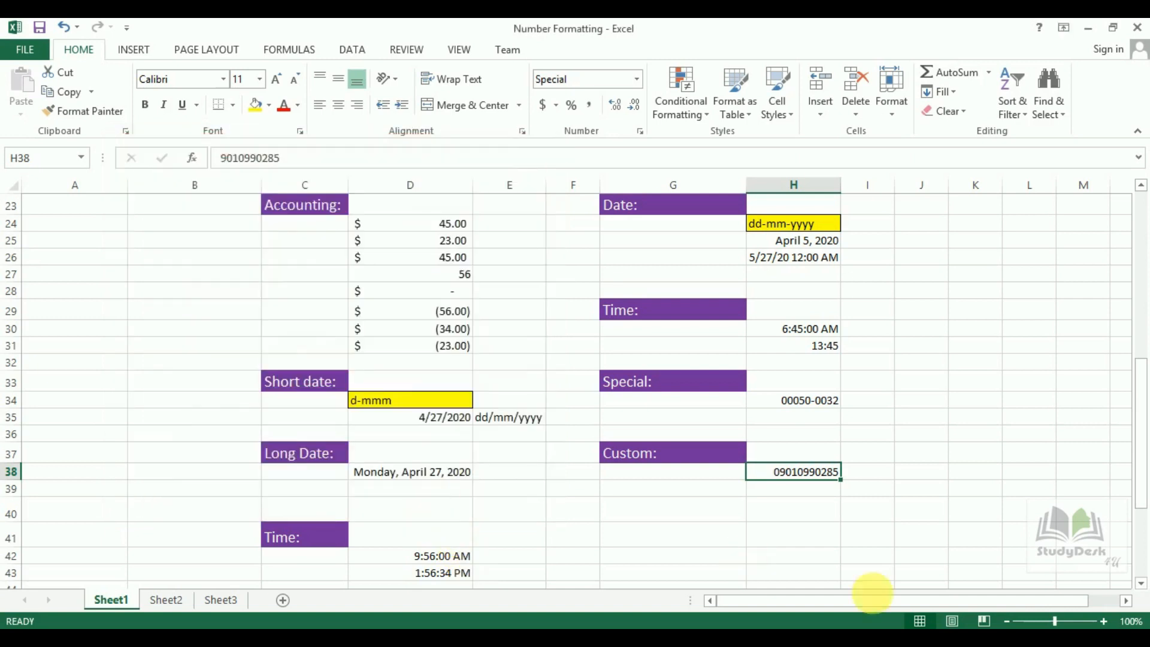
# Apply the € Euro accounting format to E15 so 56 reads € 56.00.
pyautogui.moveTo(1141, 401); pyautogui.dragTo(1068, 218)
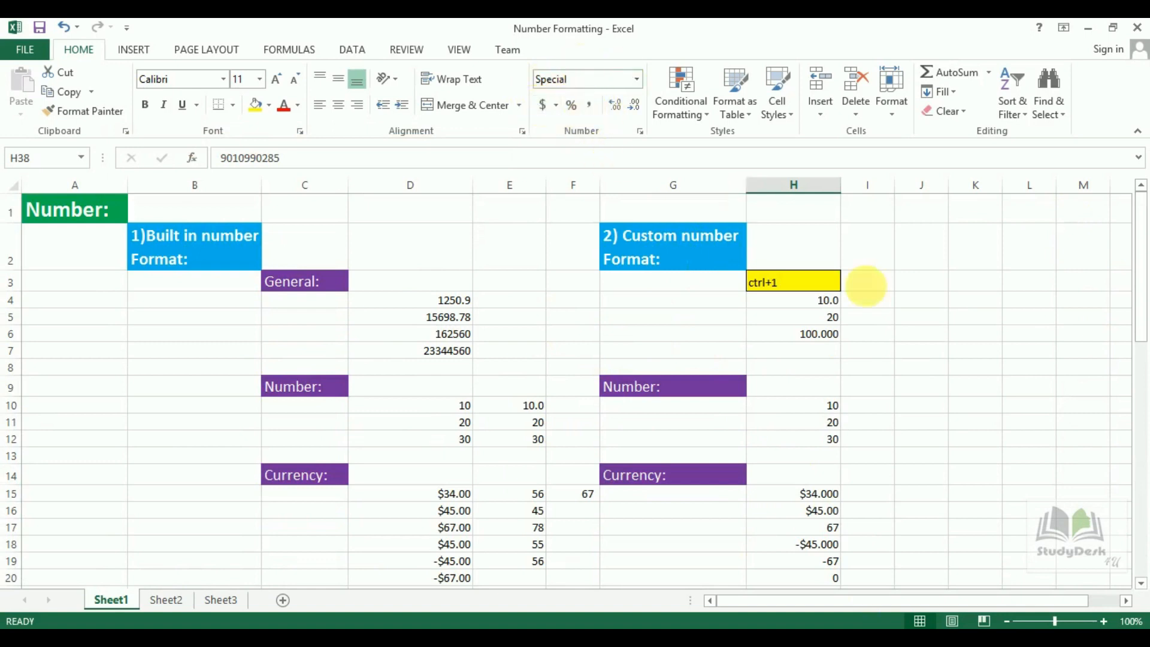
pyautogui.click(527, 497)
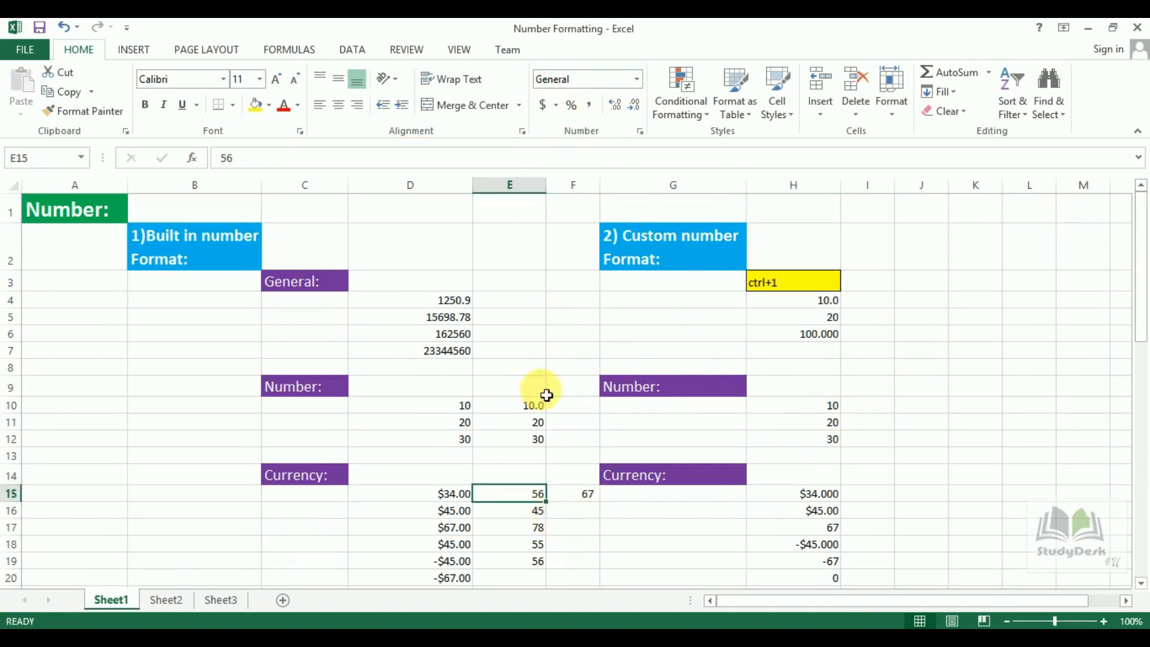
pyautogui.click(557, 107)
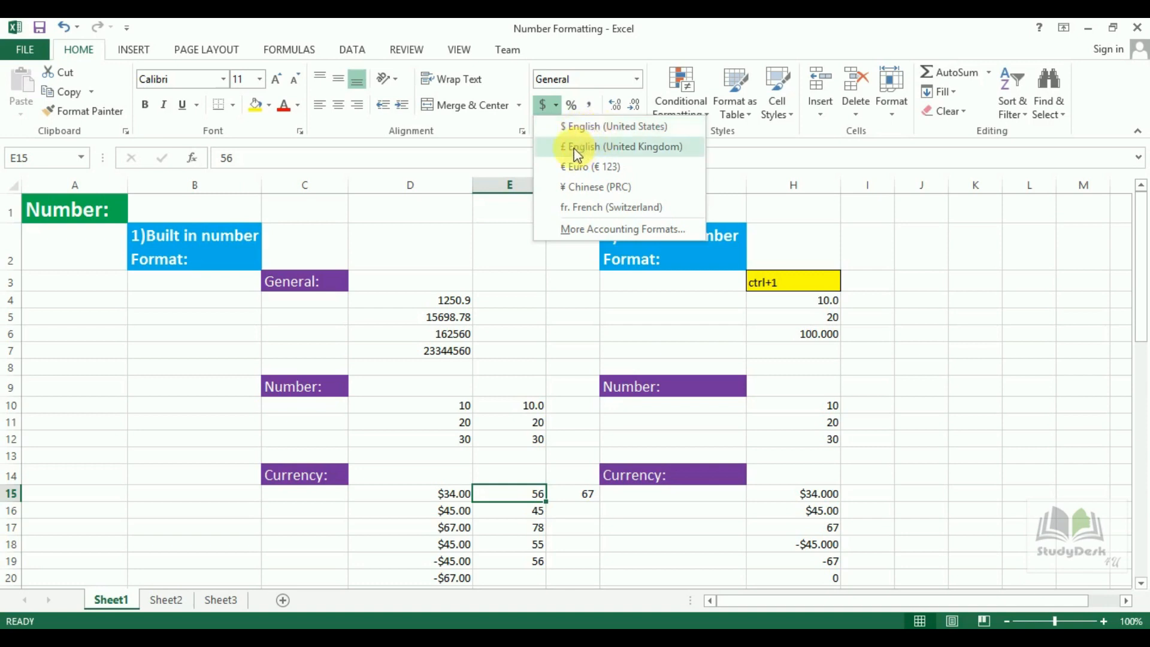
pyautogui.click(595, 170)
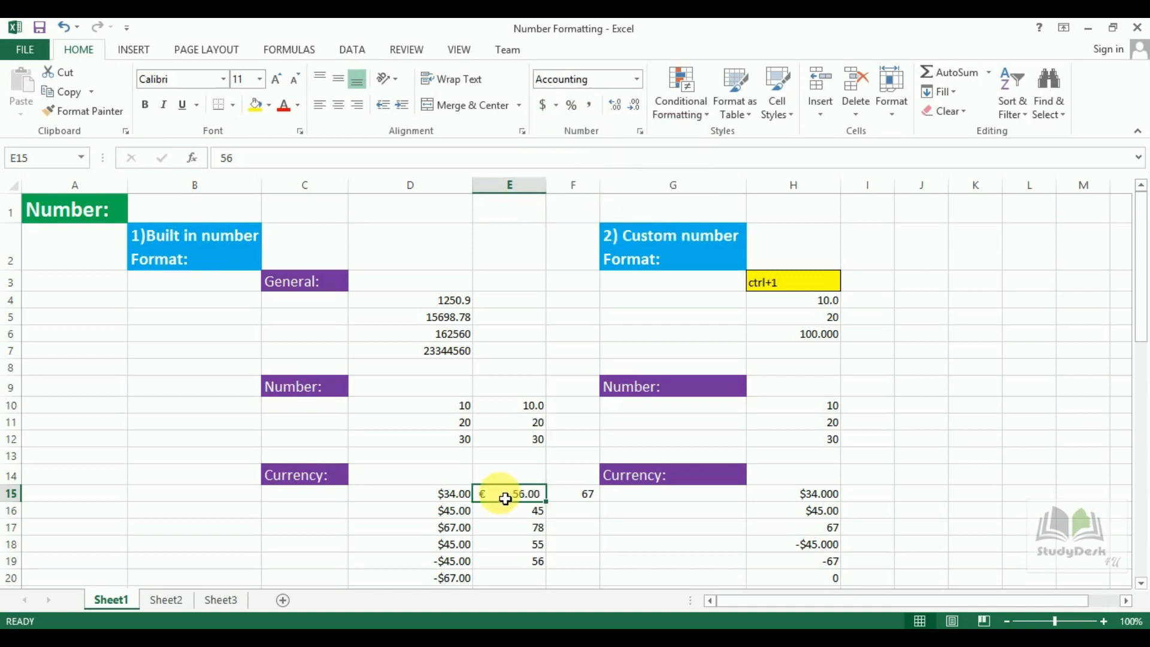
pyautogui.click(513, 515)
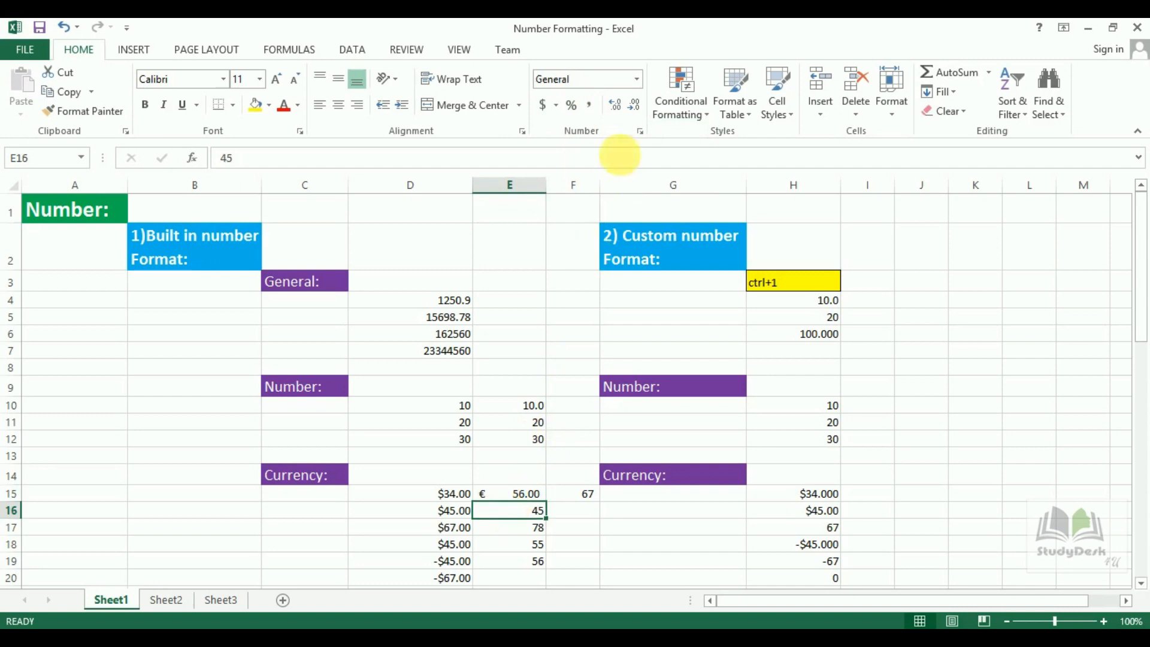
# Give E16 Currency format with the ₹ Telugu symbol so 45 shows ₹ 45.00.
pyautogui.click(640, 130)
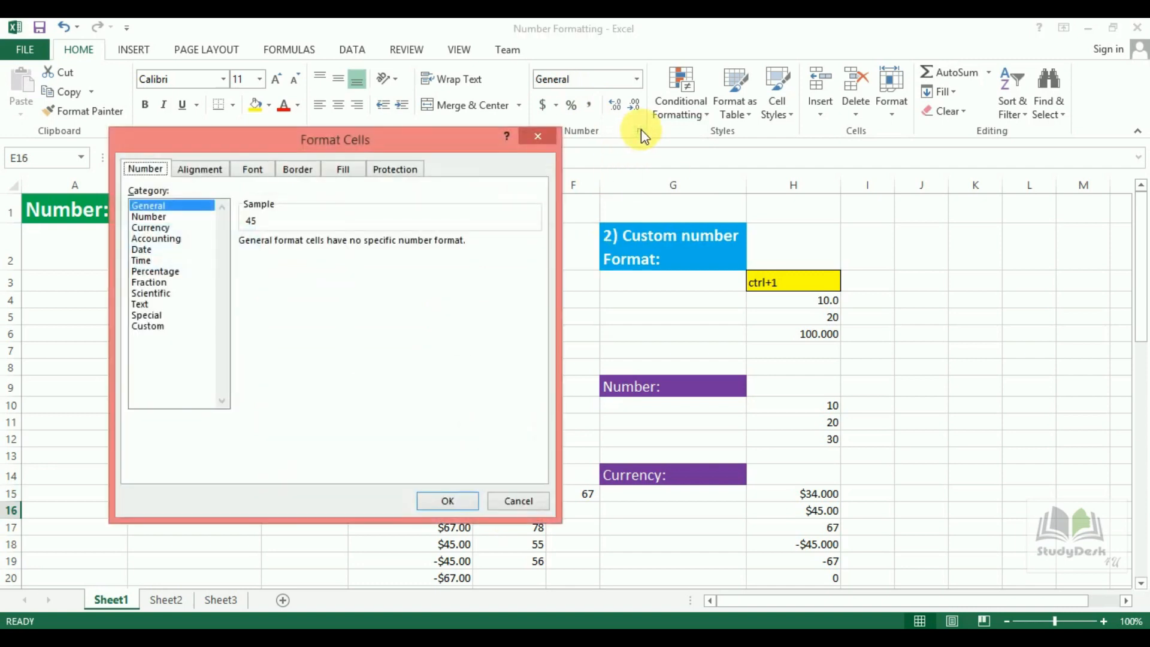
pyautogui.click(149, 227)
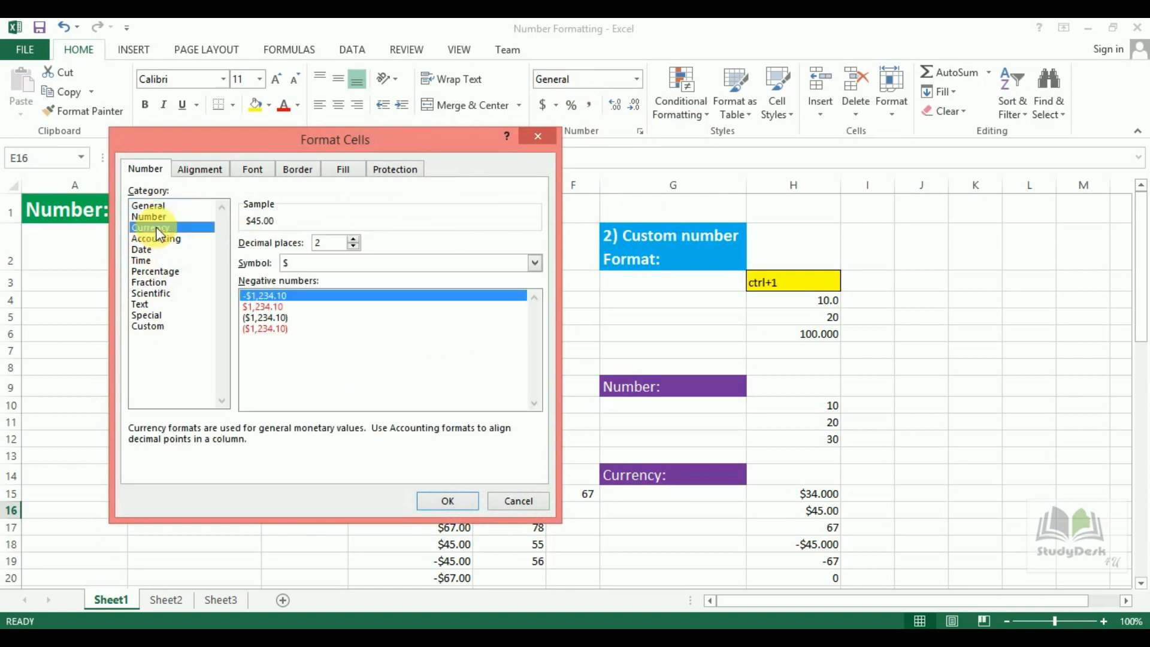
pyautogui.click(535, 263)
pyautogui.moveTo(536, 294)
pyautogui.mouseDown()
pyautogui.moveTo(538, 326)
pyautogui.moveTo(535, 300)
pyautogui.mouseUp()
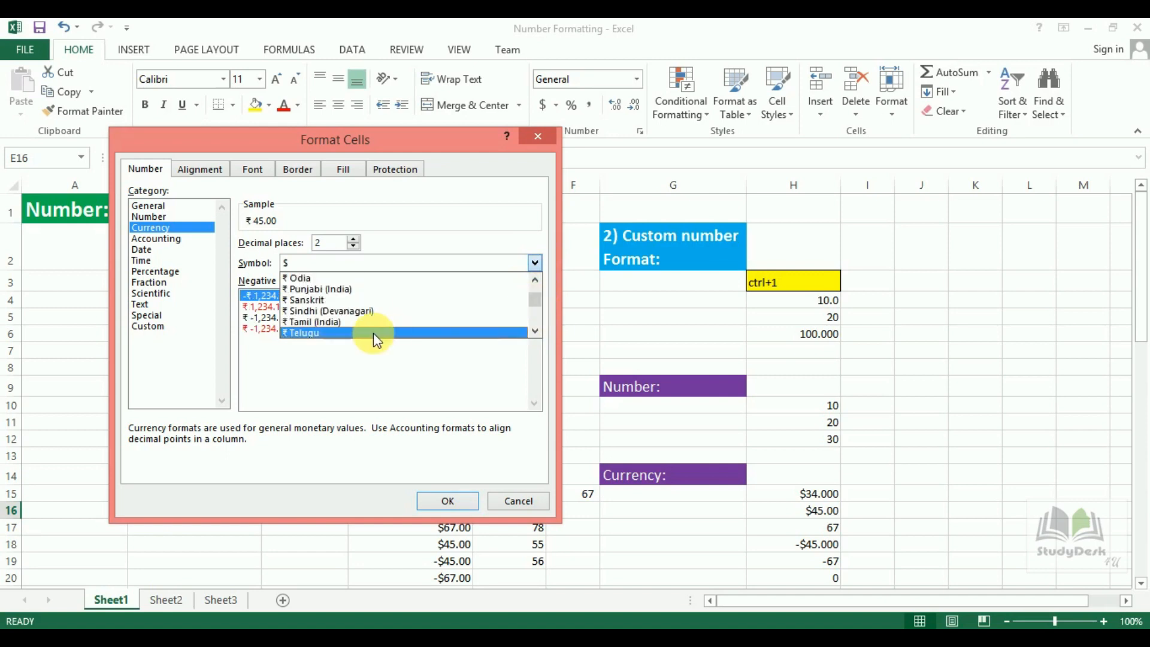
pyautogui.click(342, 333)
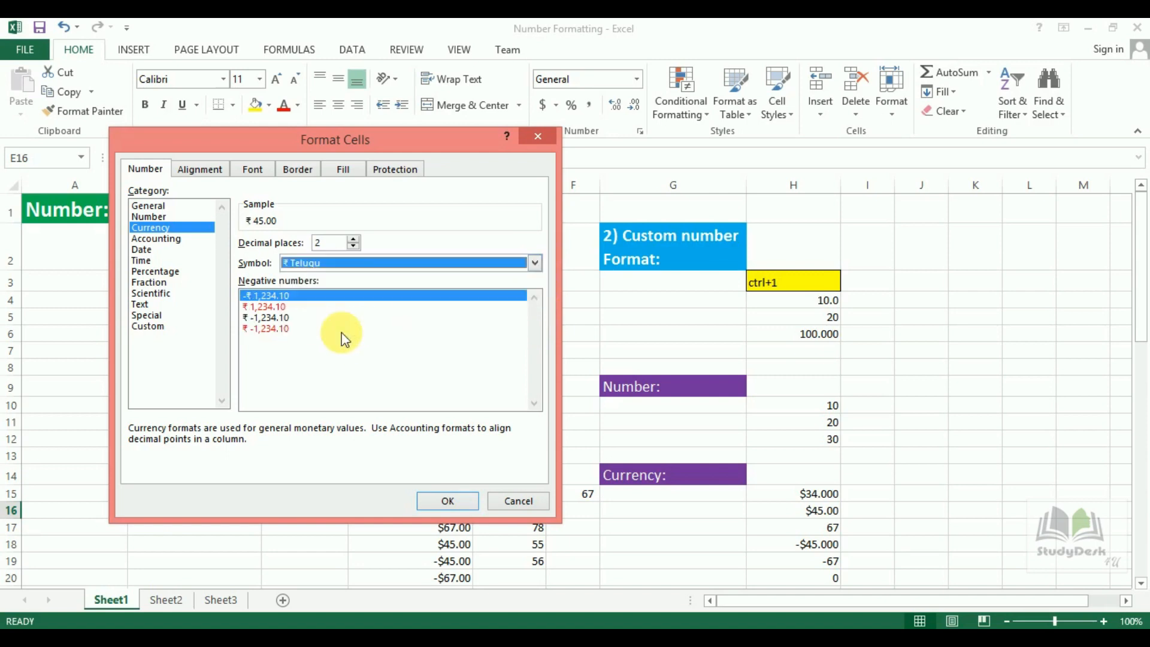
pyautogui.click(454, 507)
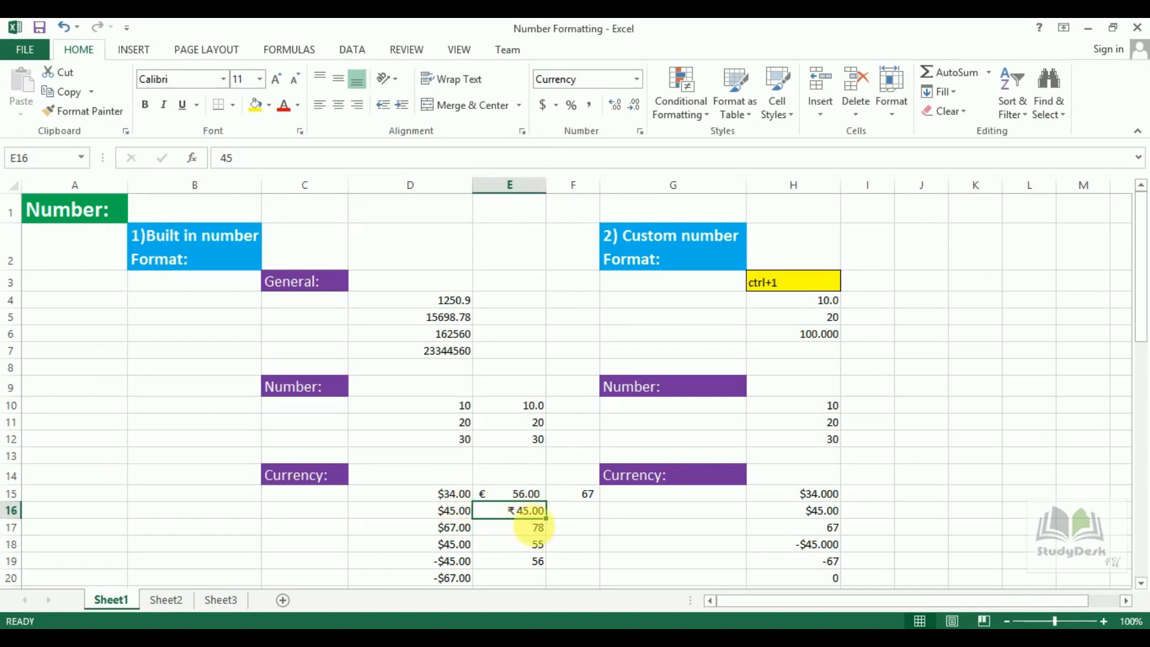
pyautogui.click(535, 529)
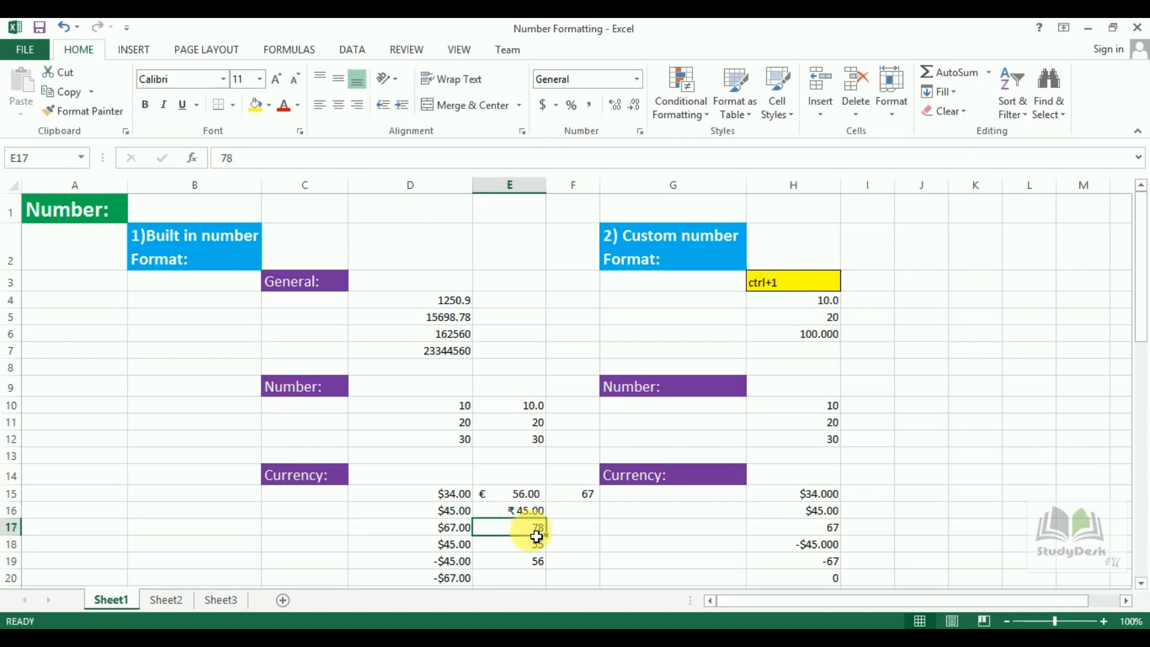
# Format F15 as a percentage and give E17 comma style with two decimals.
pyautogui.click(556, 106)
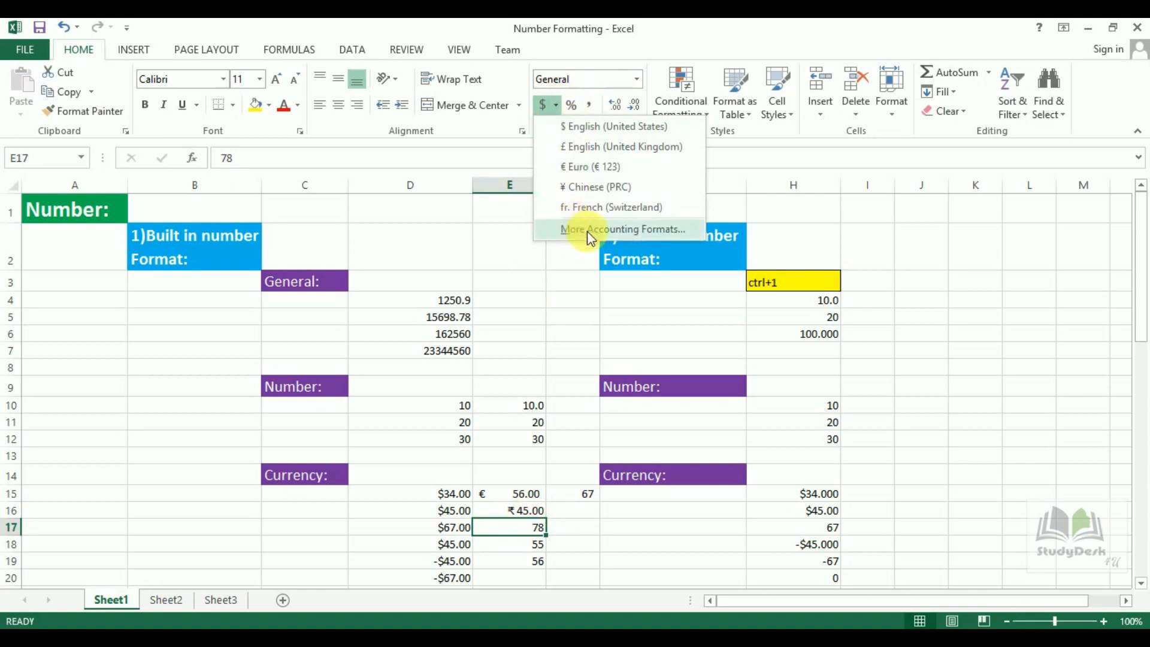
pyautogui.click(566, 269)
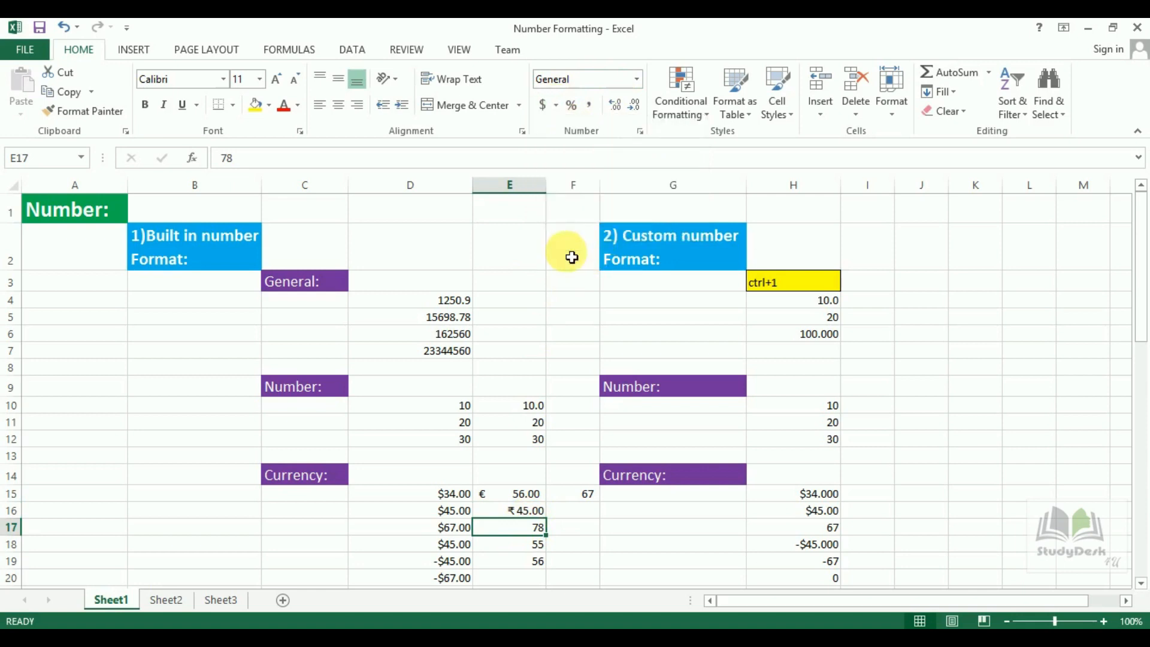
pyautogui.click(584, 493)
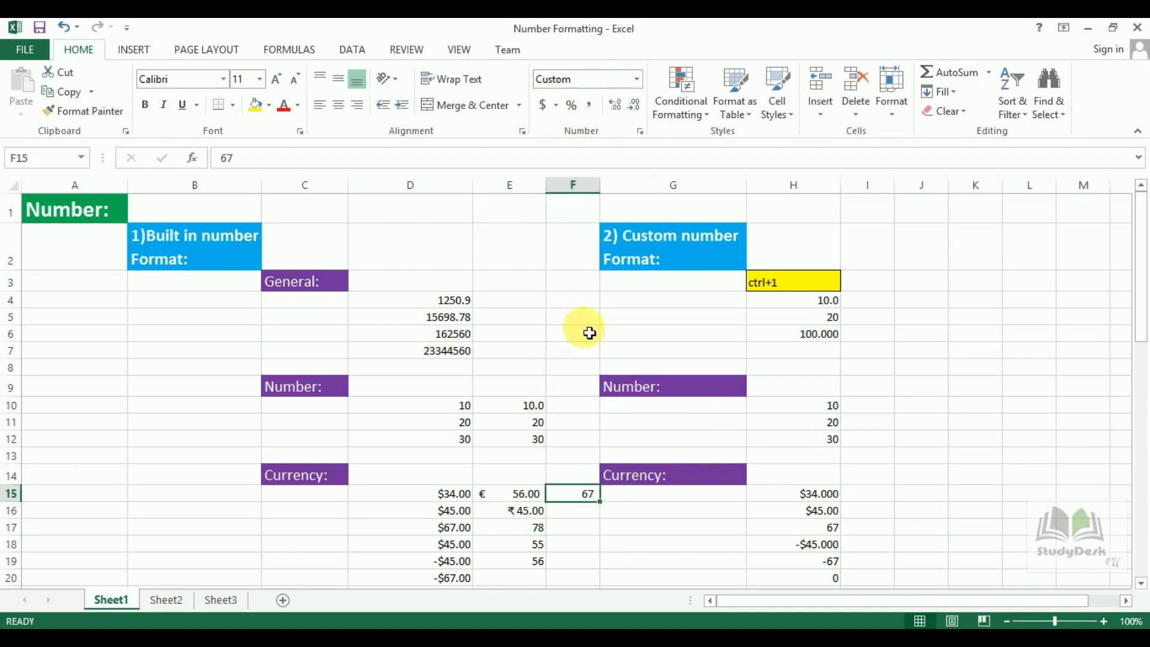
pyautogui.click(574, 104)
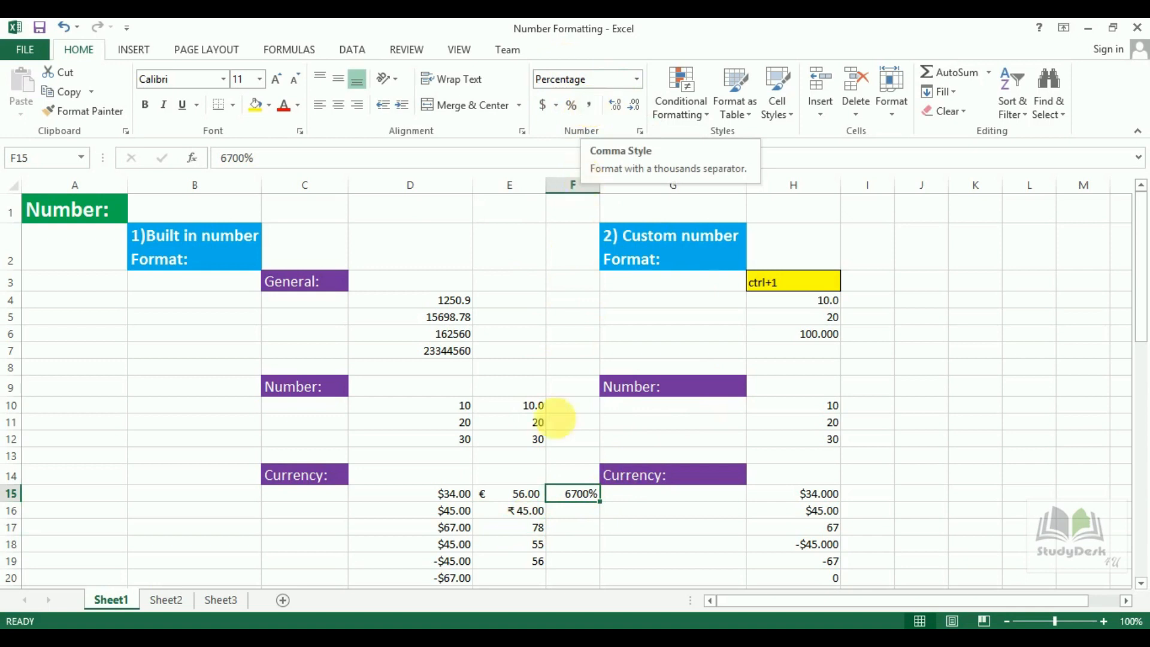
pyautogui.click(533, 527)
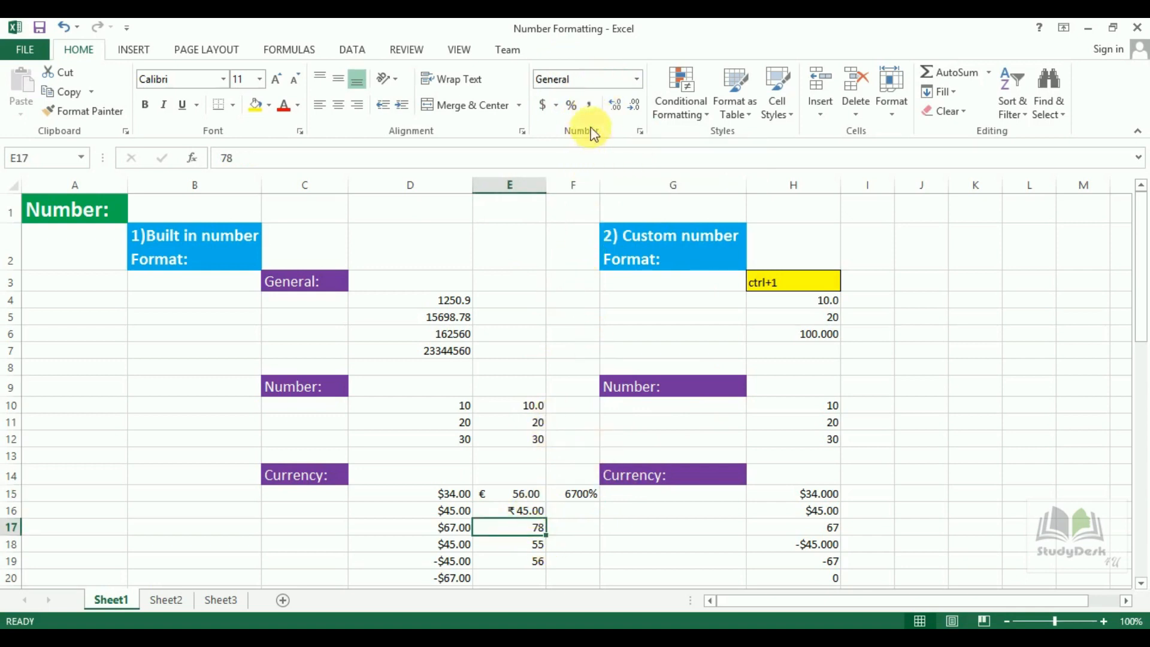
pyautogui.click(590, 105)
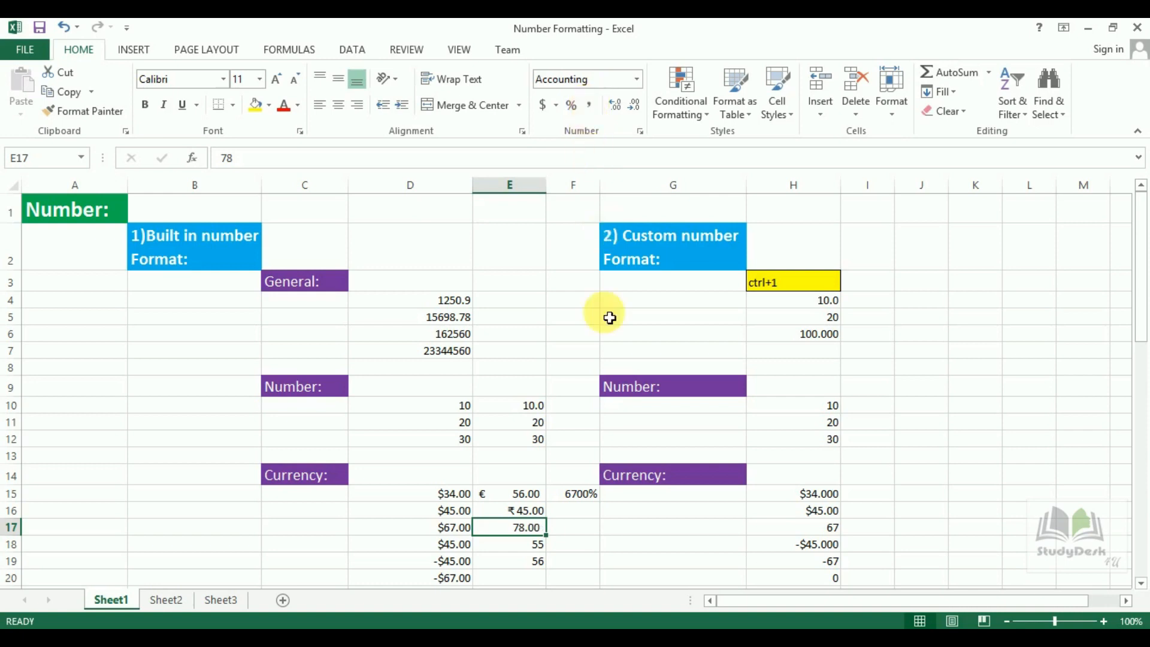
# Enter 15690 in K13 and apply Comma Style so it reads 15,690.00.
pyautogui.click(979, 454)
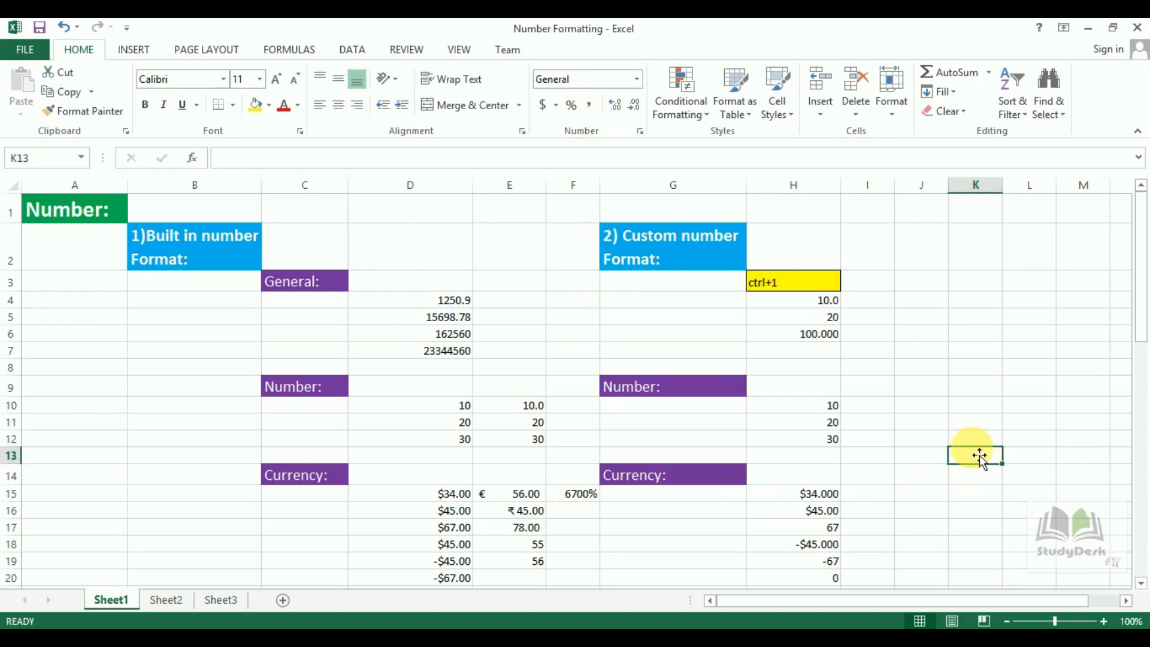
pyautogui.write('15690')
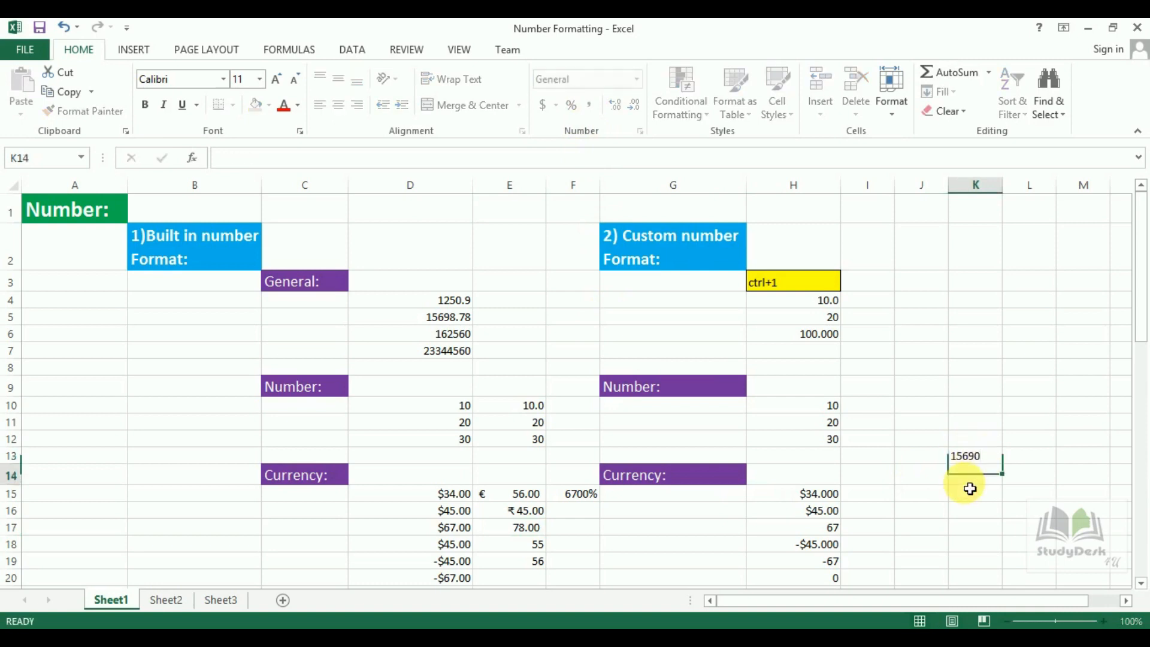
pyautogui.press('Return')
pyautogui.click(976, 457)
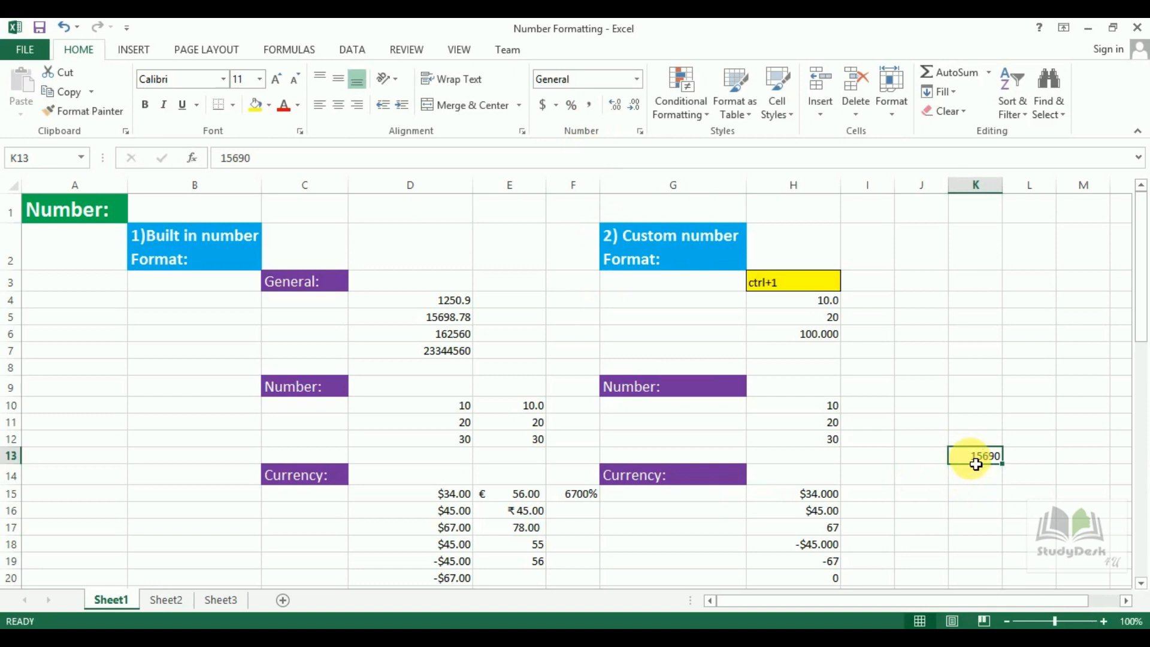
pyautogui.click(591, 107)
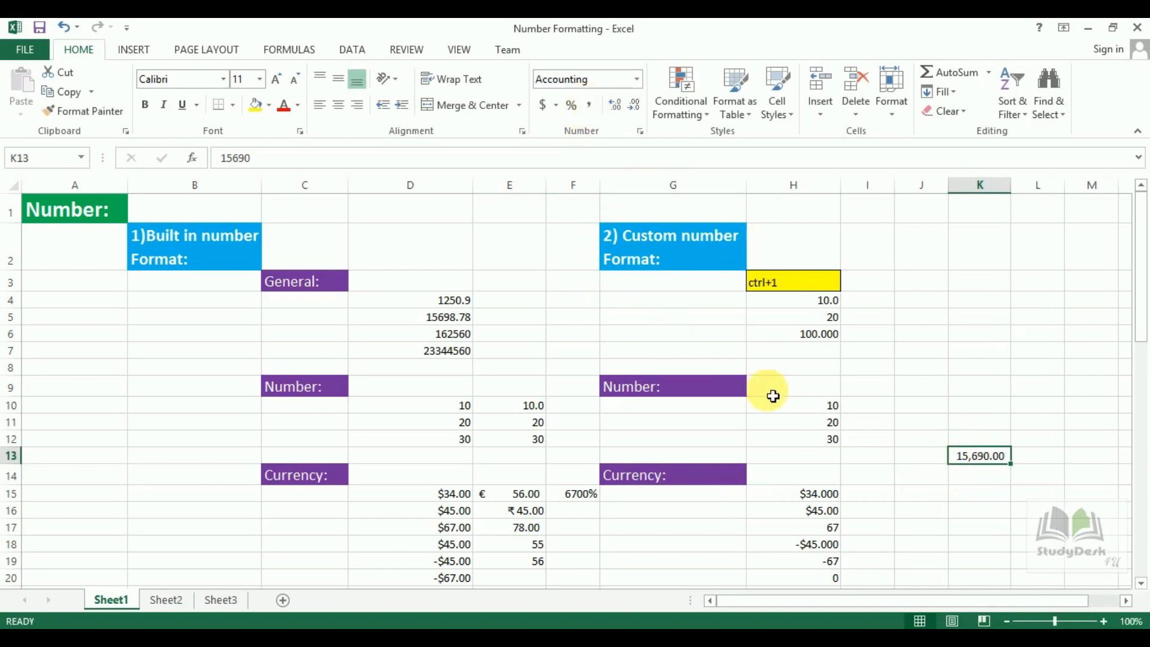
pyautogui.click(990, 492)
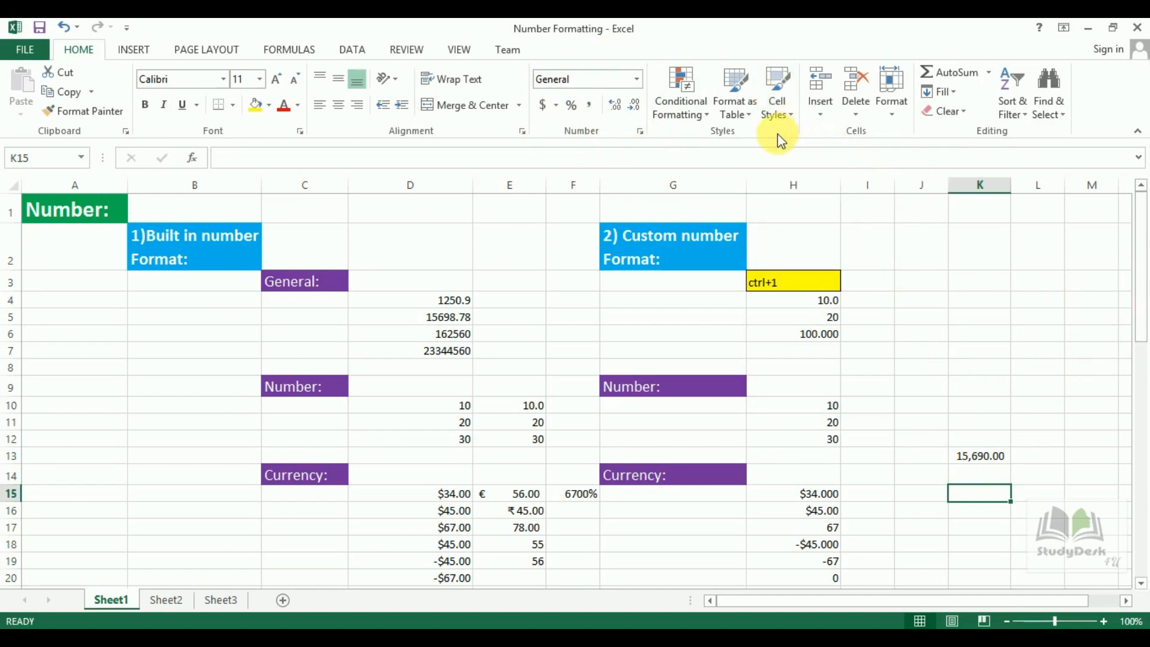
# Scroll down to the Cell Styles samples and select the Text cell B47 with the style gallery showing.
pyautogui.scroll(-10, 1126, 365)
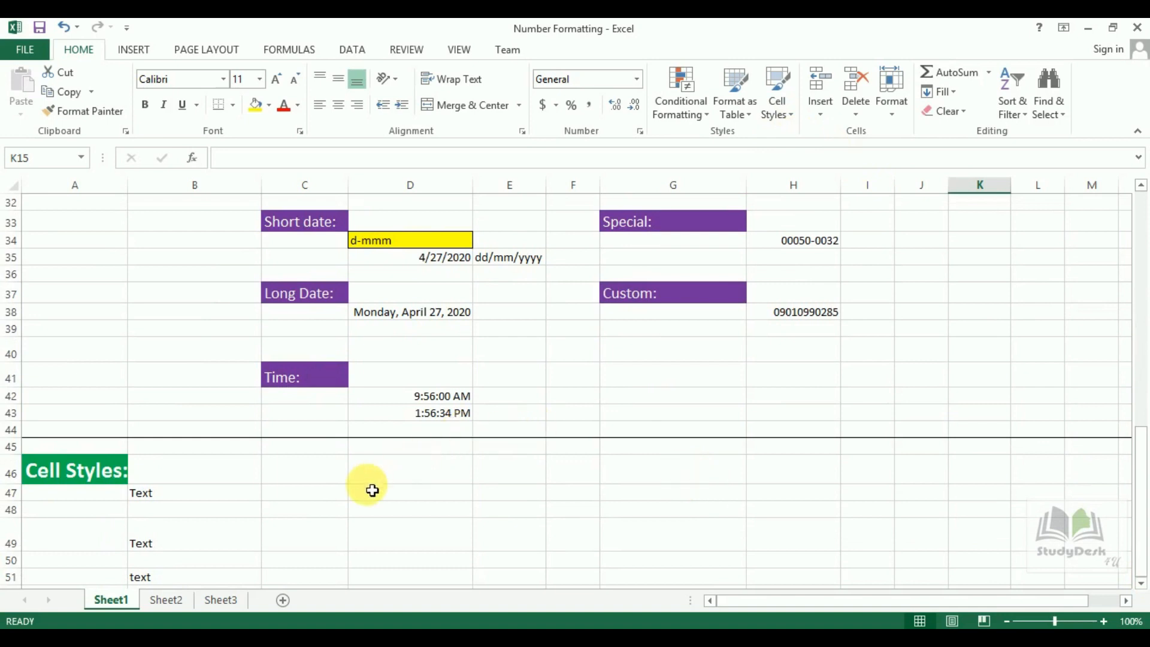
pyautogui.click(232, 501)
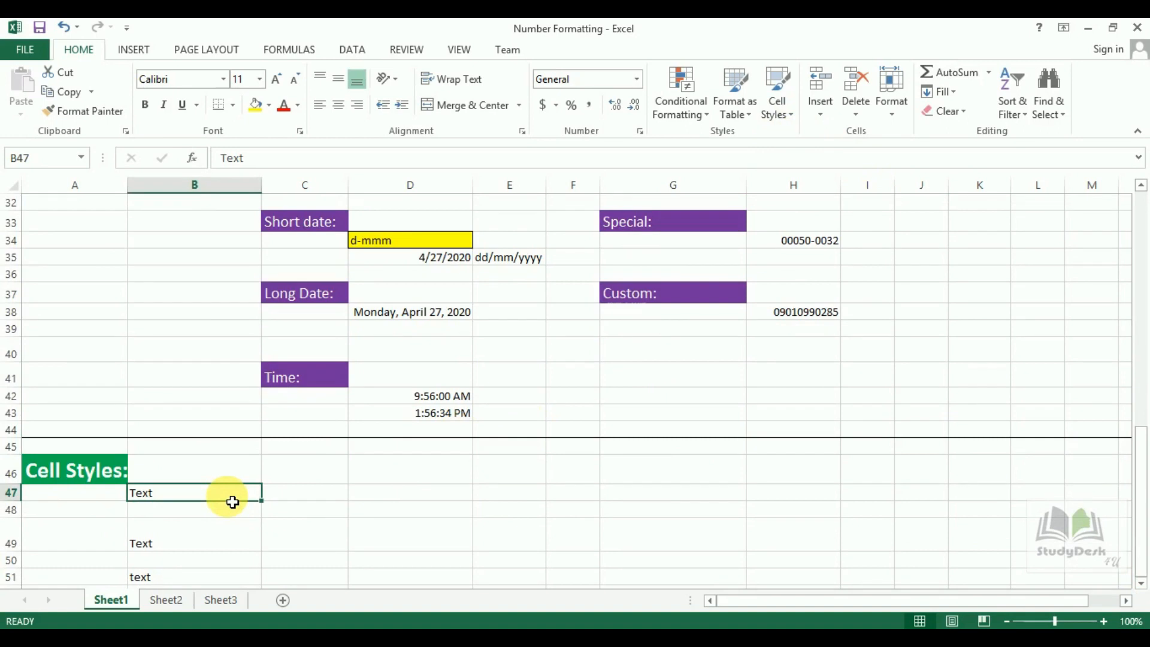
pyautogui.click(789, 113)
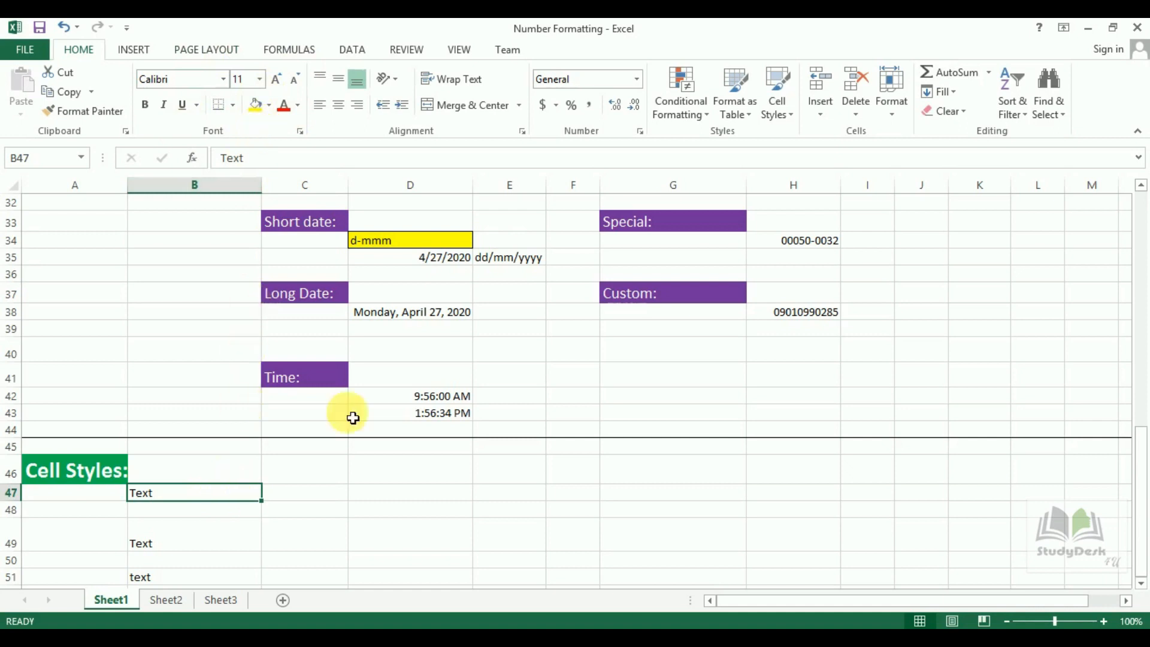
# Apply the green 60% - Accent3 cell style to the Text cell B47.
pyautogui.click(793, 113)
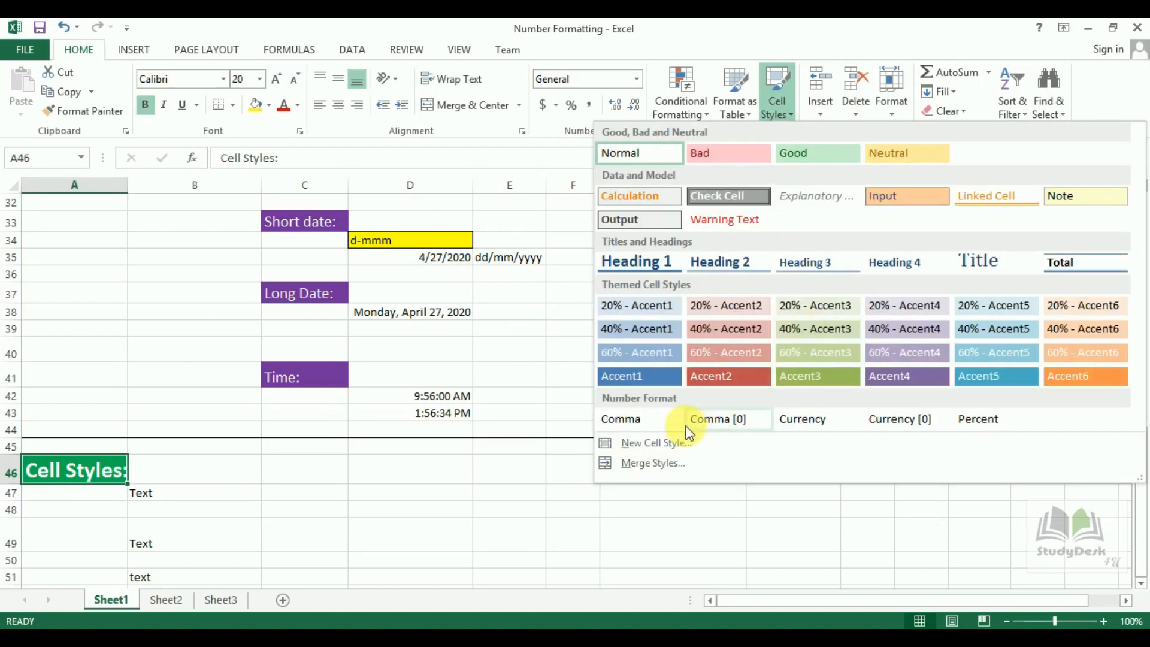
pyautogui.click(211, 499)
pyautogui.click(214, 499)
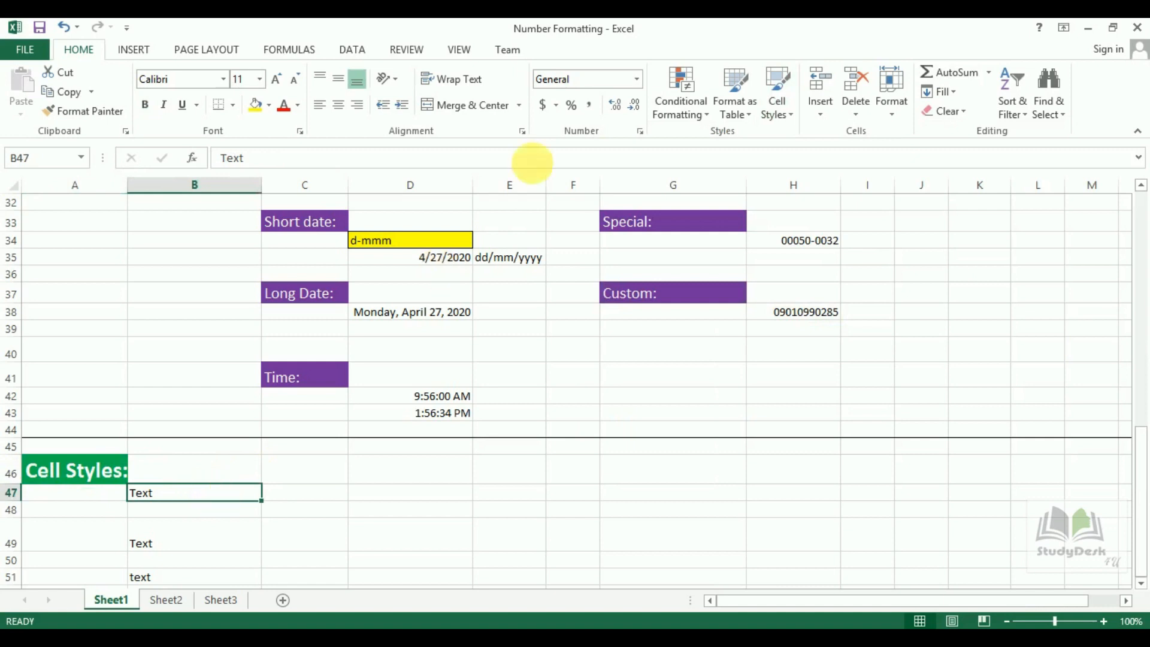
pyautogui.click(792, 115)
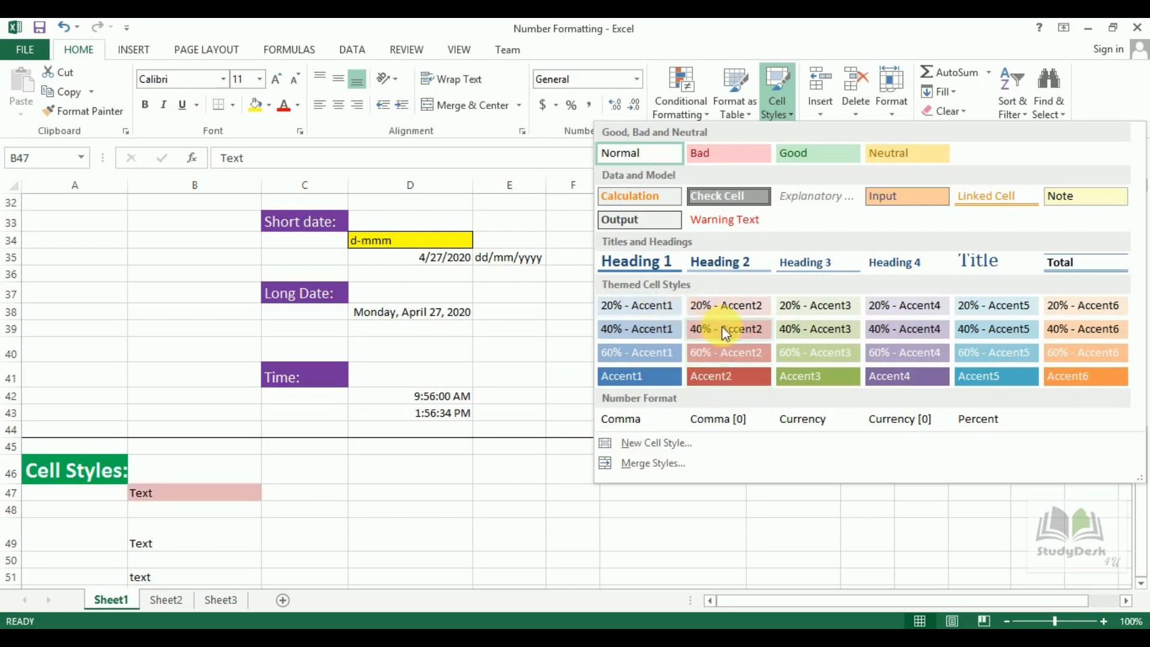
pyautogui.click(799, 350)
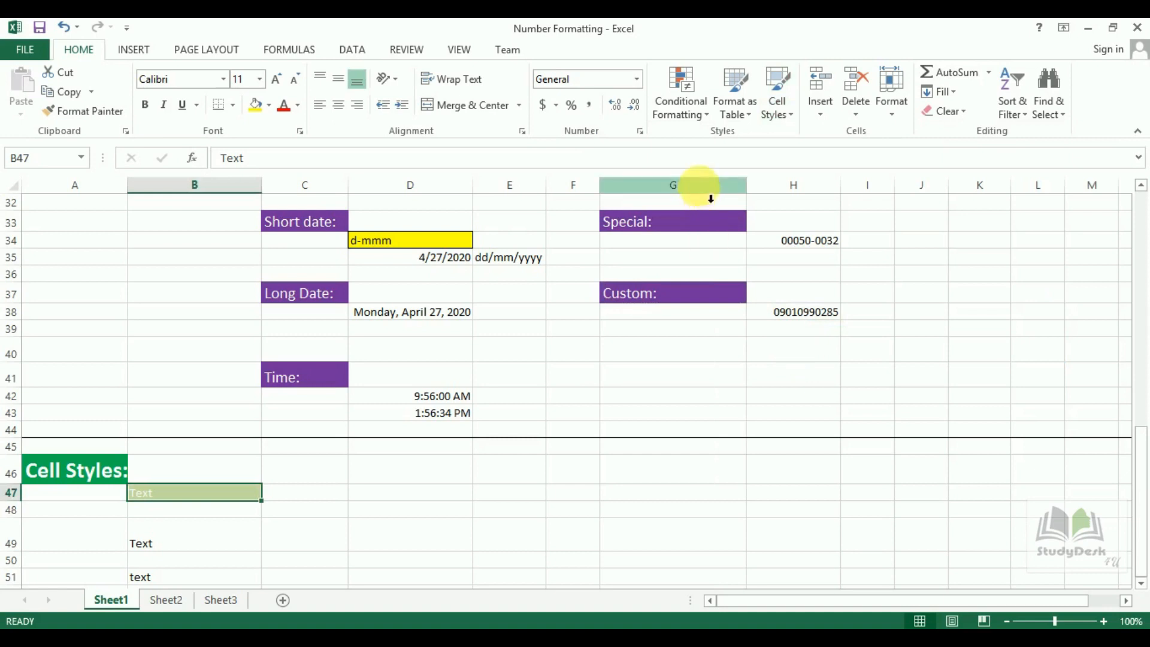
# Apply the purple 60% - Accent4 cell style to the Text cell B49.
pyautogui.click(182, 546)
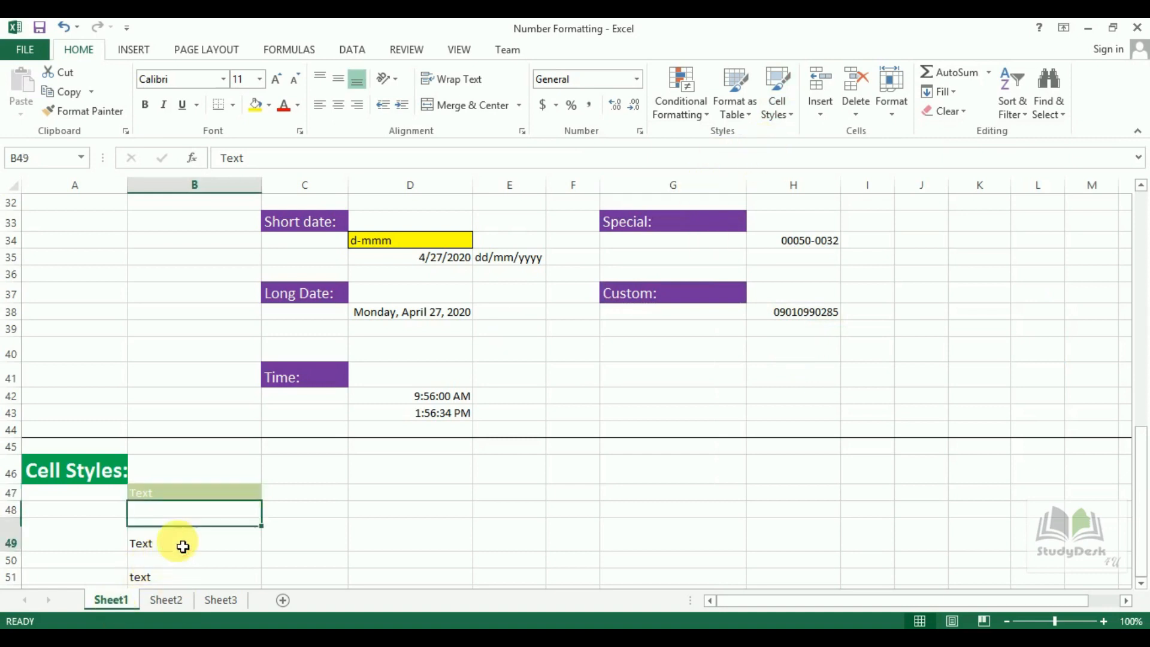
pyautogui.click(777, 96)
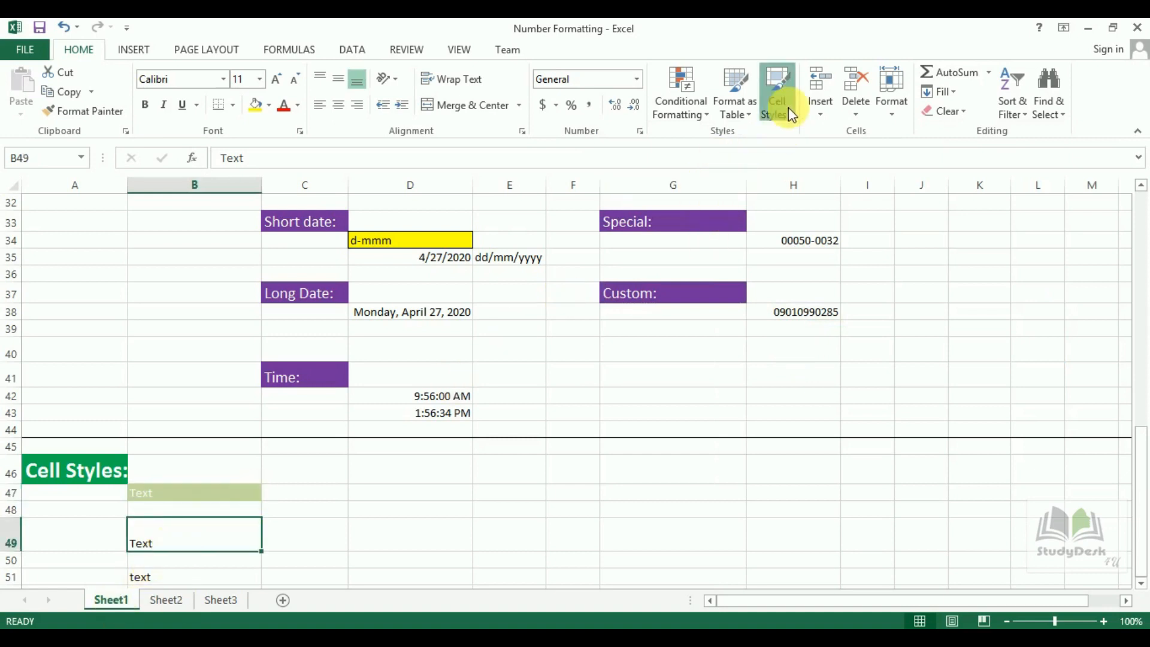
pyautogui.click(889, 350)
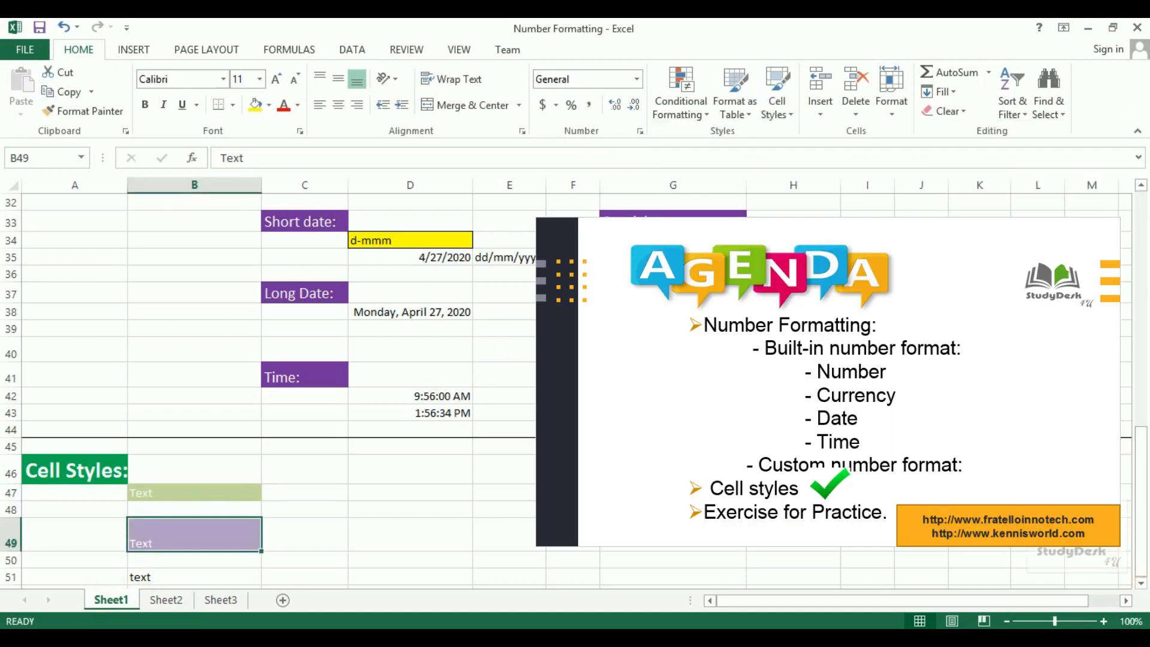
pyautogui.click(572, 559)
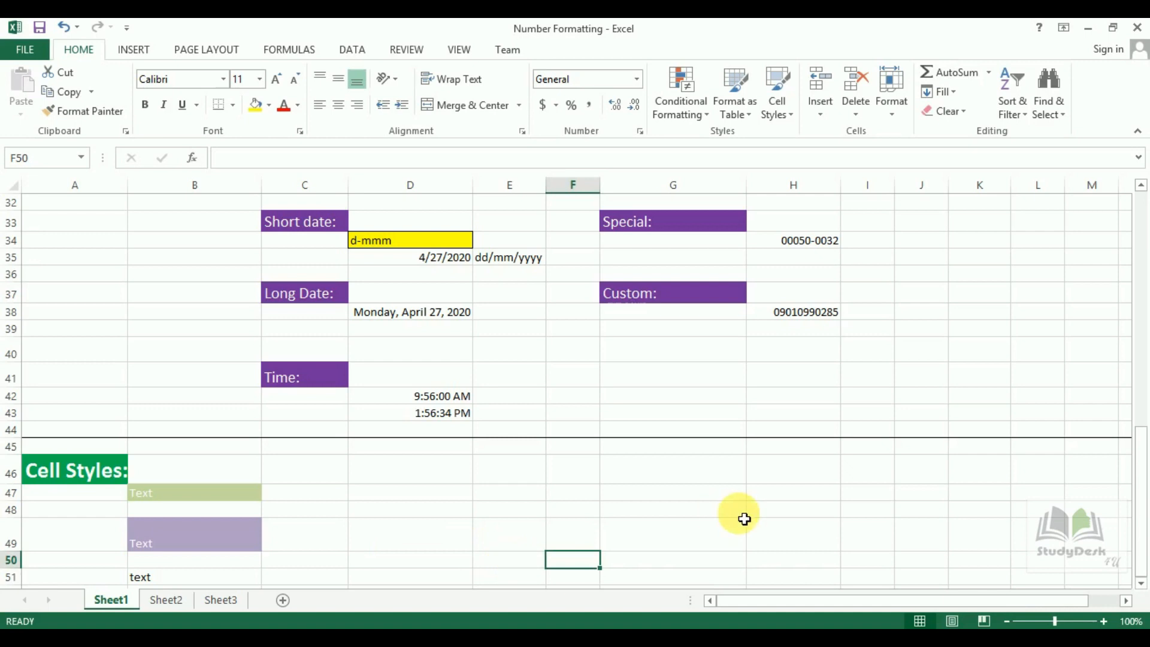
pyautogui.click(835, 526)
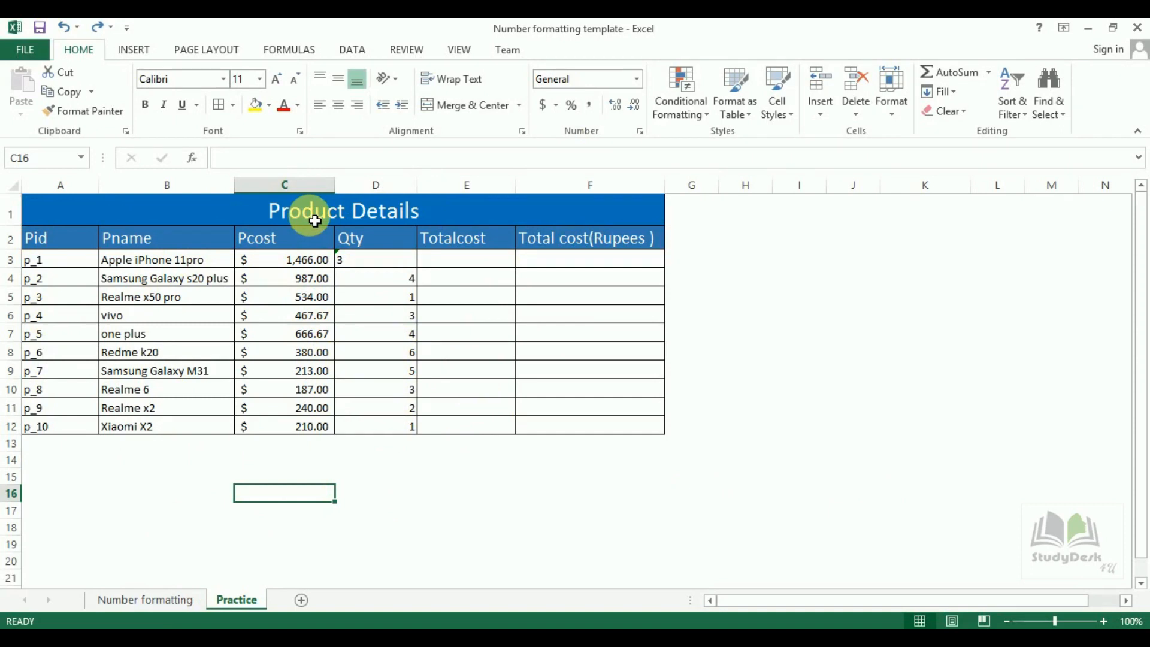
# Select the Product Details table, its title, header row and product names B3:B12.
pyautogui.moveTo(61, 214); pyautogui.dragTo(477, 436)
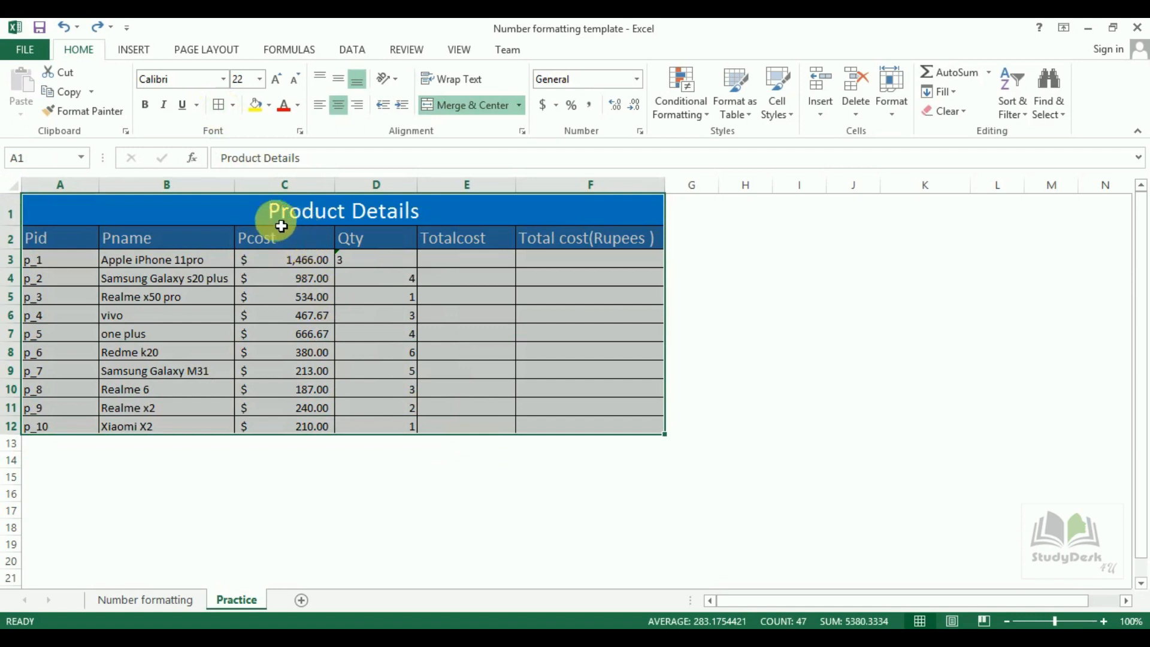
pyautogui.click(117, 212)
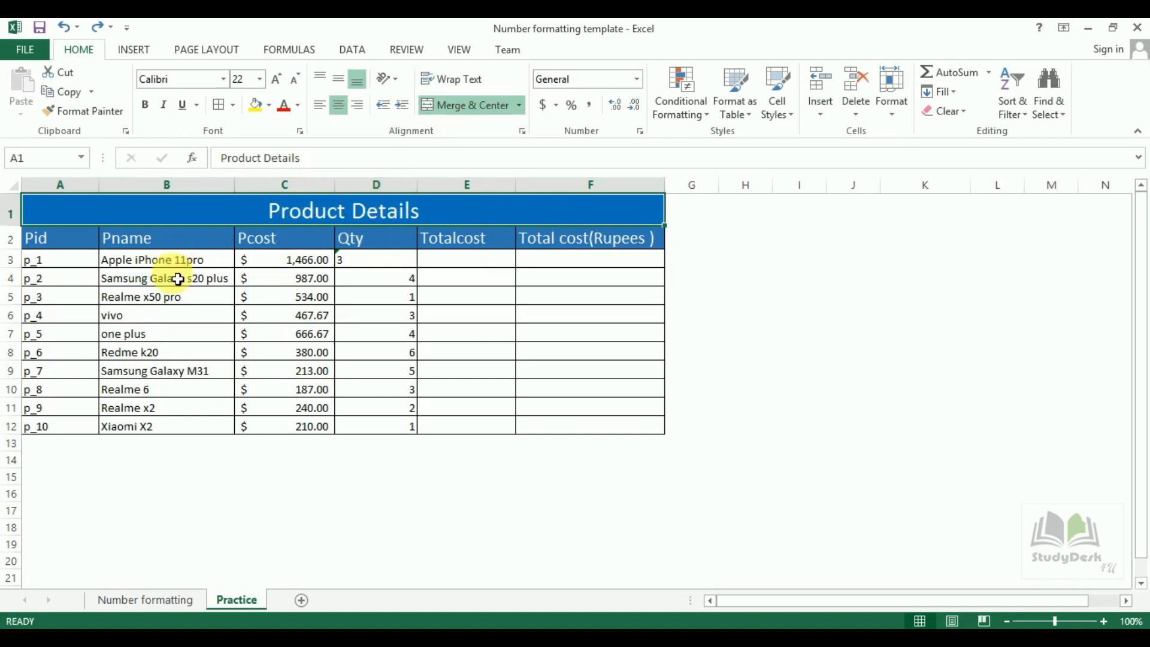
pyautogui.click(18, 244)
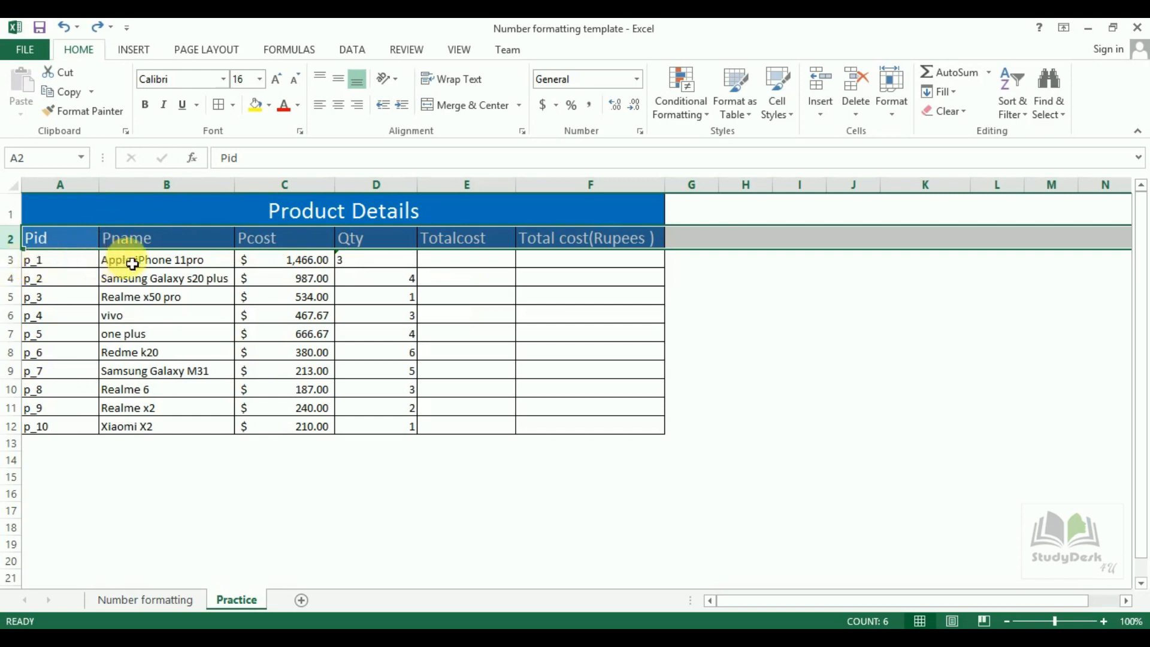
pyautogui.moveTo(136, 264); pyautogui.dragTo(136, 429)
pyautogui.click(137, 428)
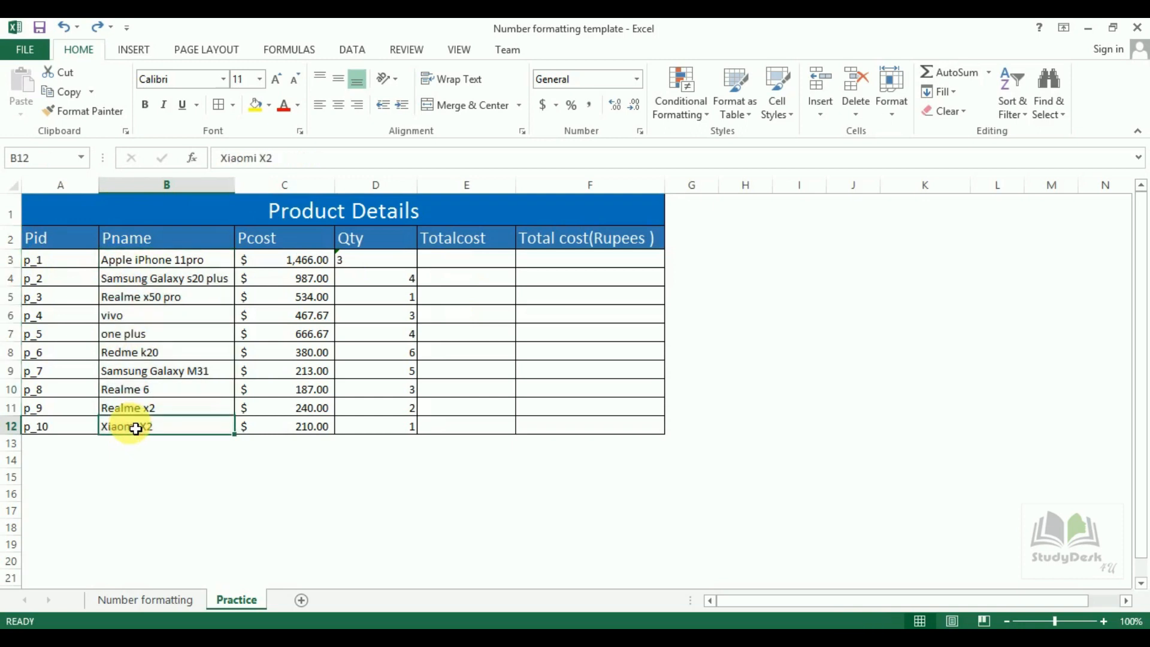
# Review the dollar Accounting Pcost values C3:C12 and the quantities, ending on cell E3.
pyautogui.moveTo(303, 259); pyautogui.dragTo(298, 441)
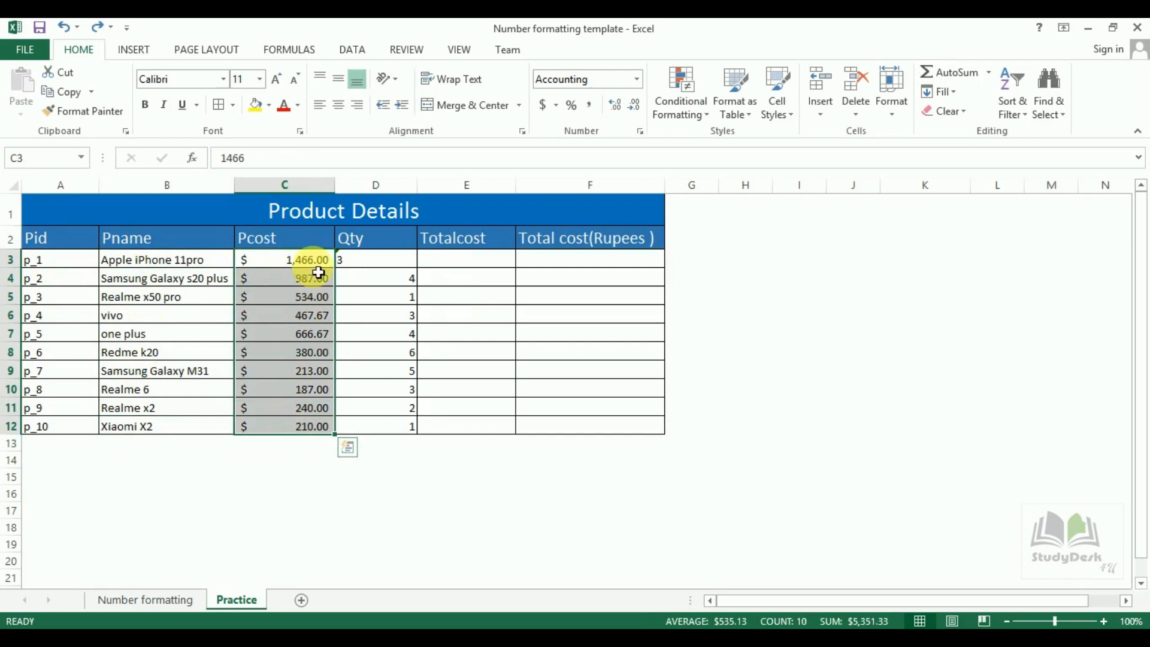
pyautogui.click(556, 105)
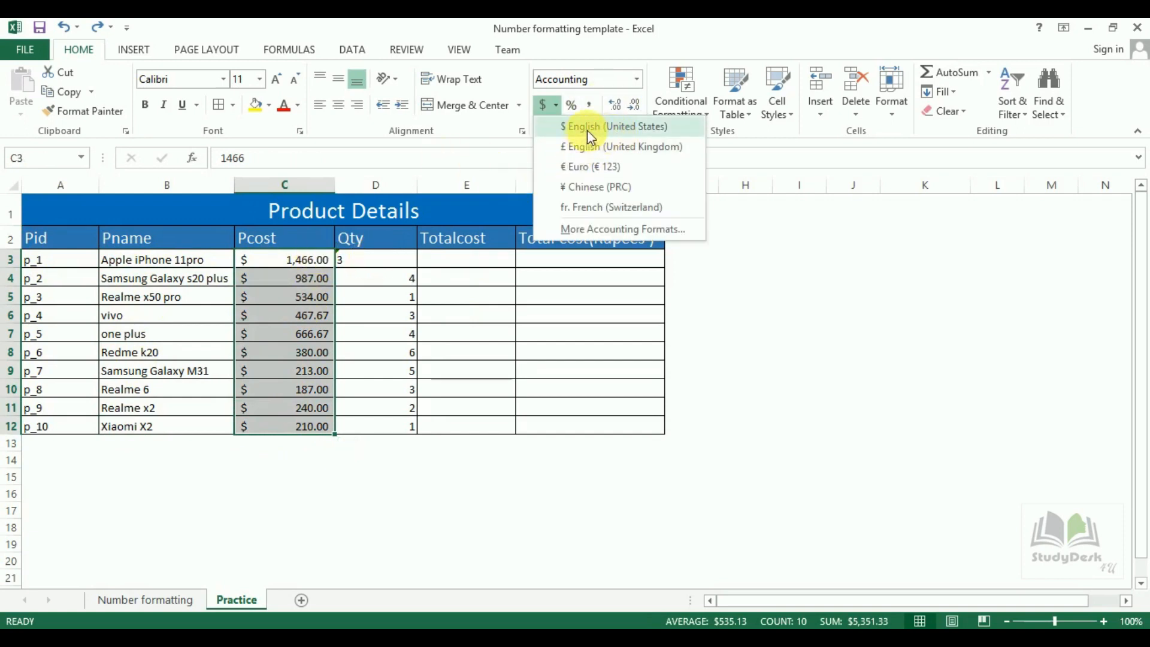
pyautogui.click(395, 267)
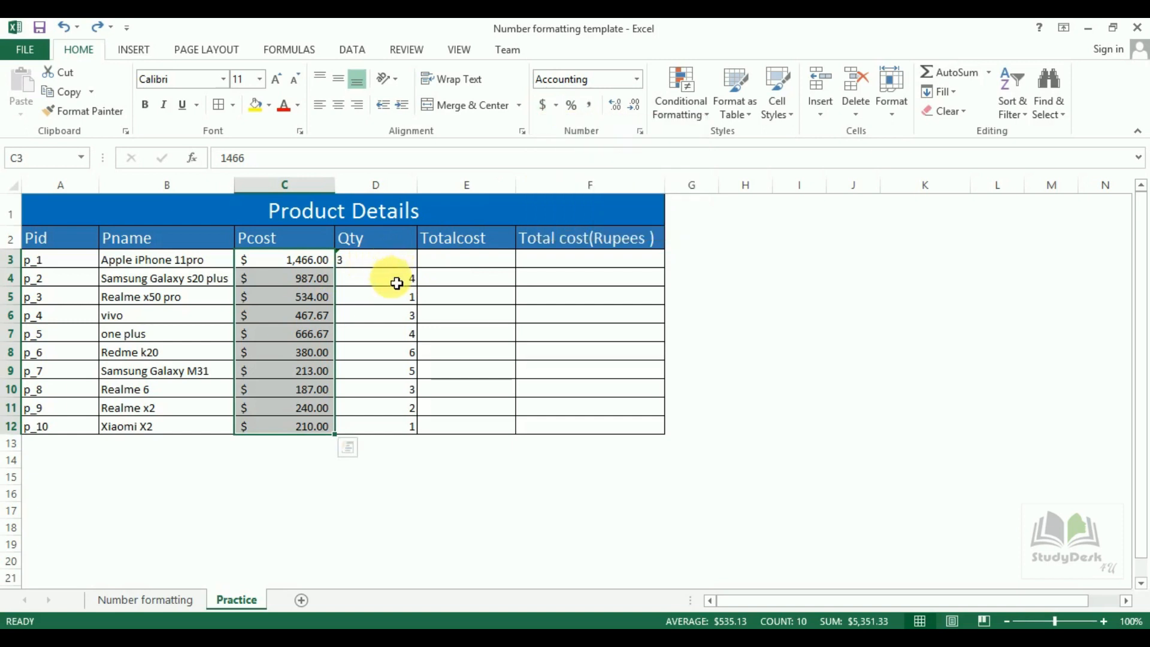
pyautogui.moveTo(396, 283); pyautogui.dragTo(385, 431)
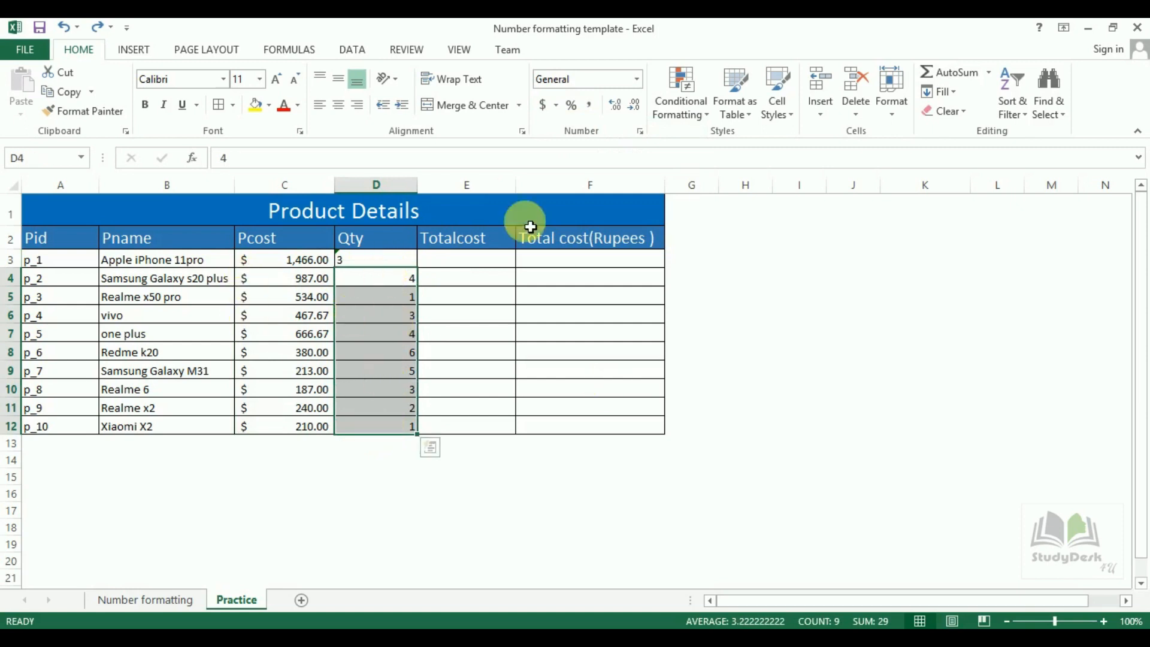
pyautogui.click(466, 267)
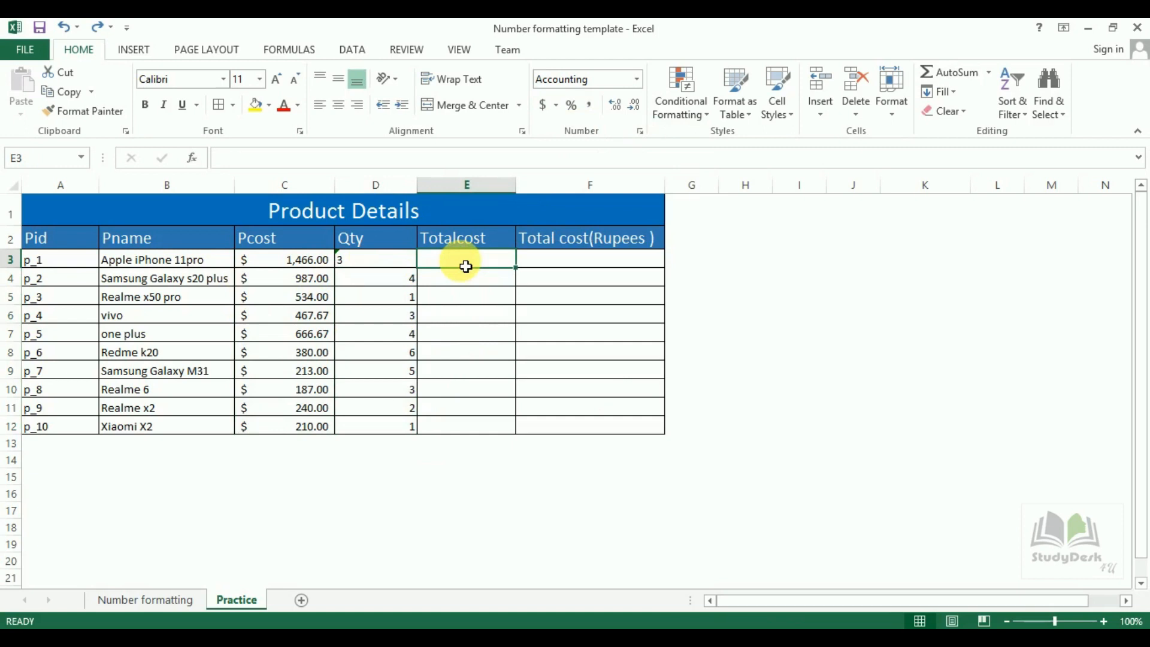
# Enter the Totalcost formula =C3*D3 in E3 for p_1.
pyautogui.write('=')
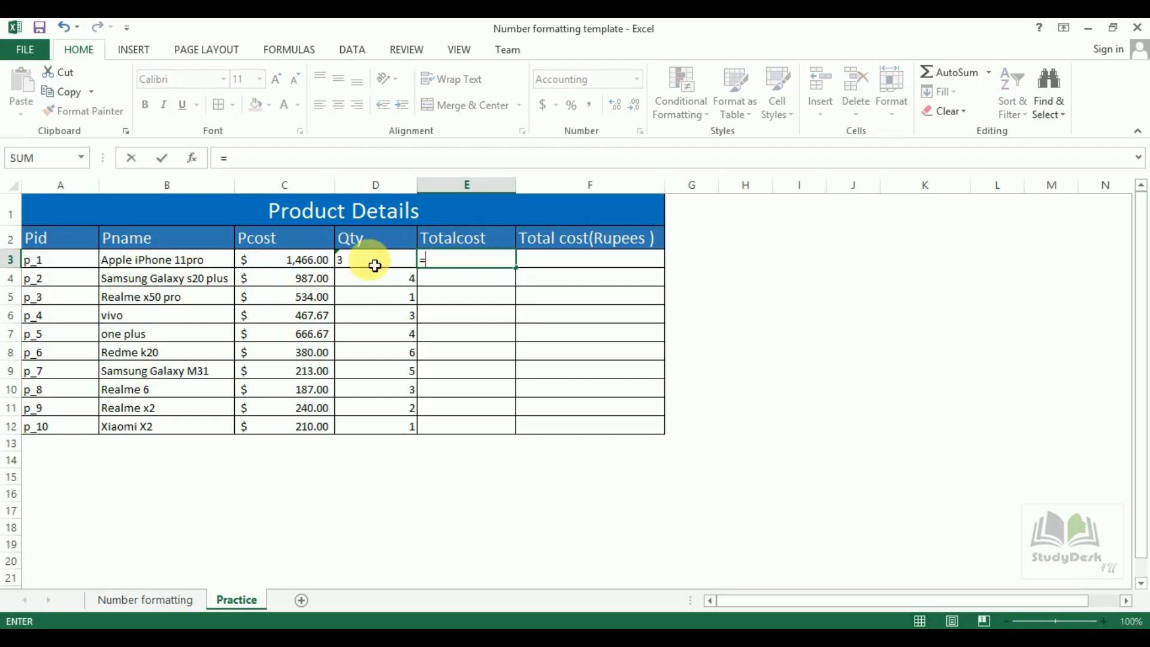
pyautogui.click(304, 261)
pyautogui.write('*')
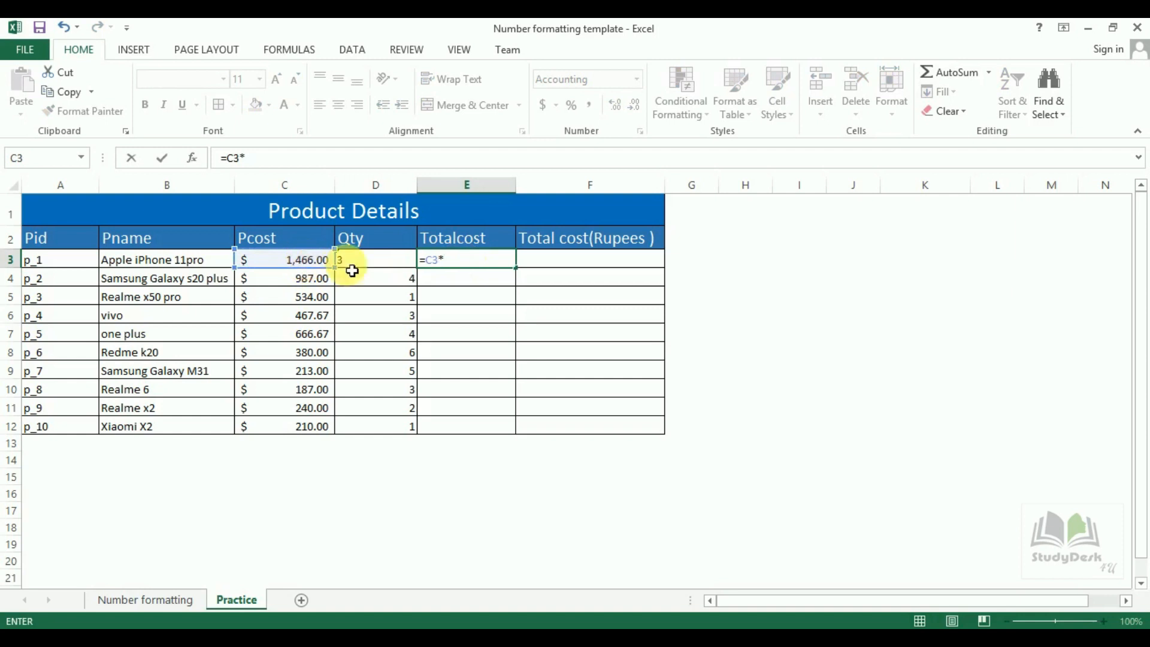
pyautogui.click(373, 265)
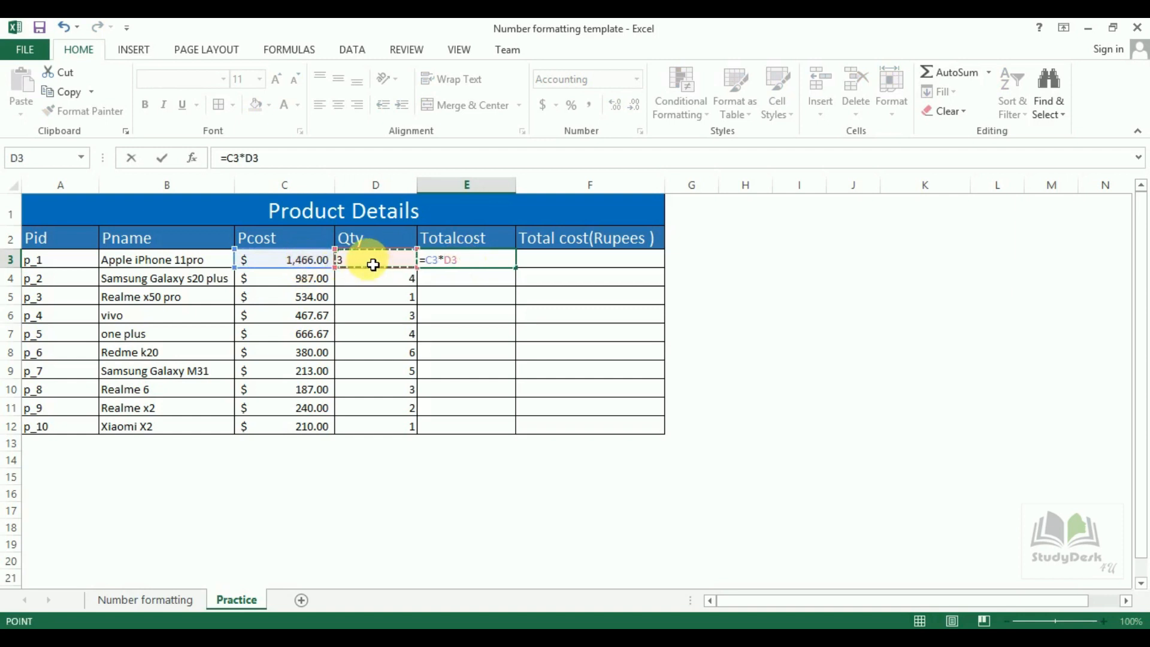
pyautogui.press('Return')
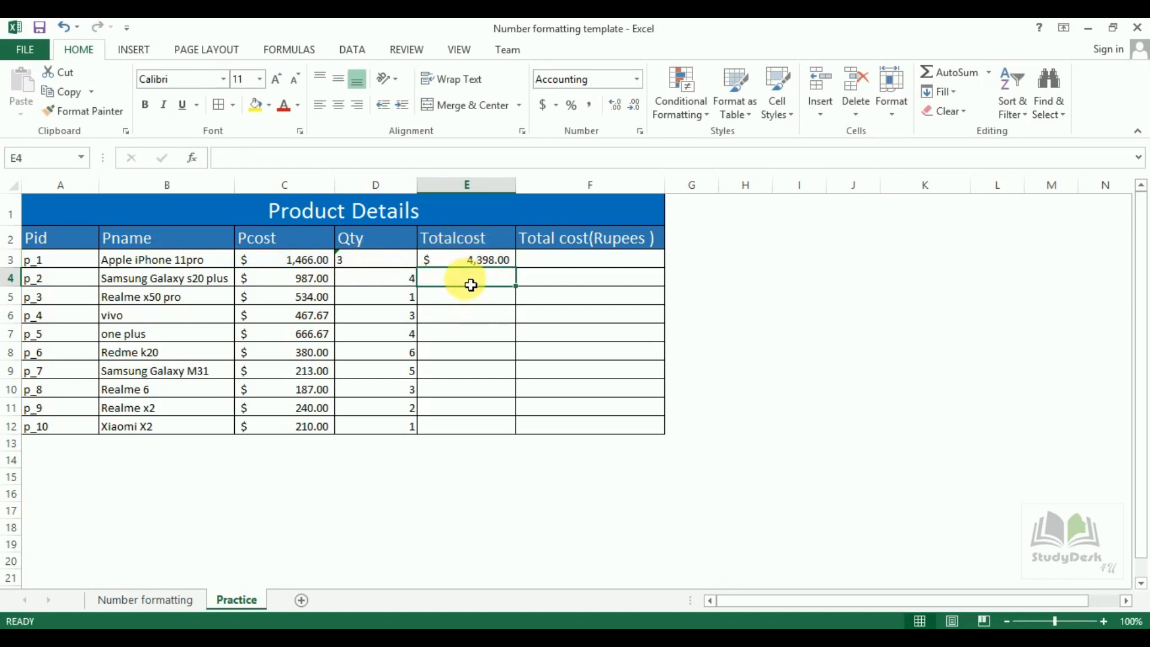
# Change p_1's Qty to 2 and fill the Totalcost formula down to E12.
pyautogui.click(368, 265)
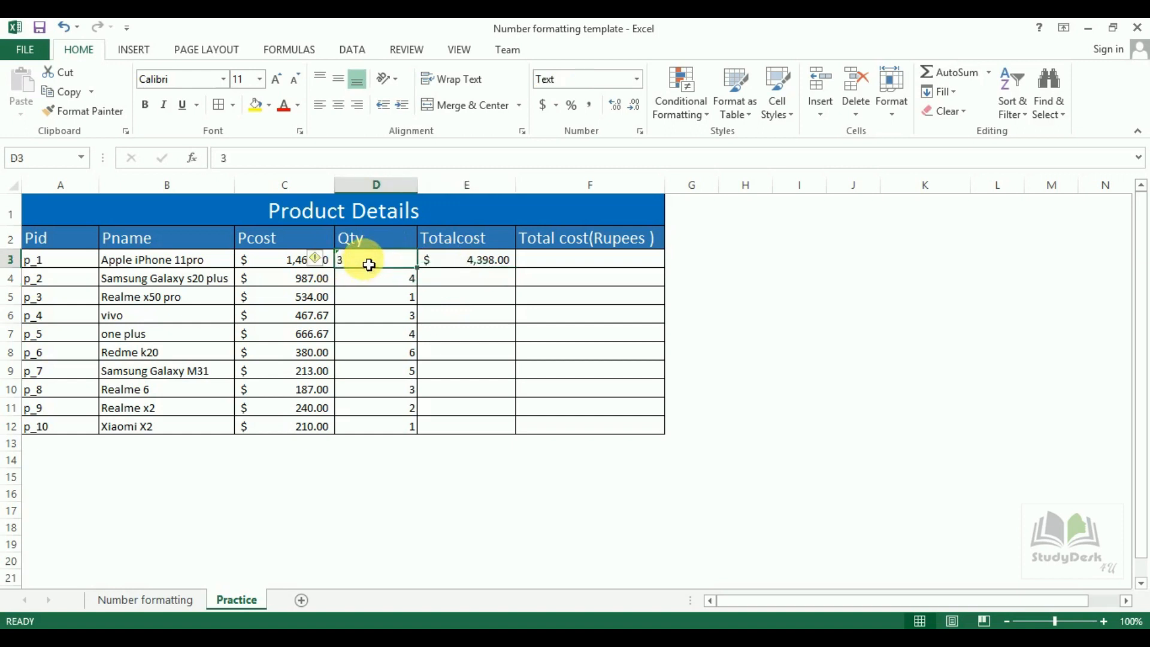
pyautogui.write('2')
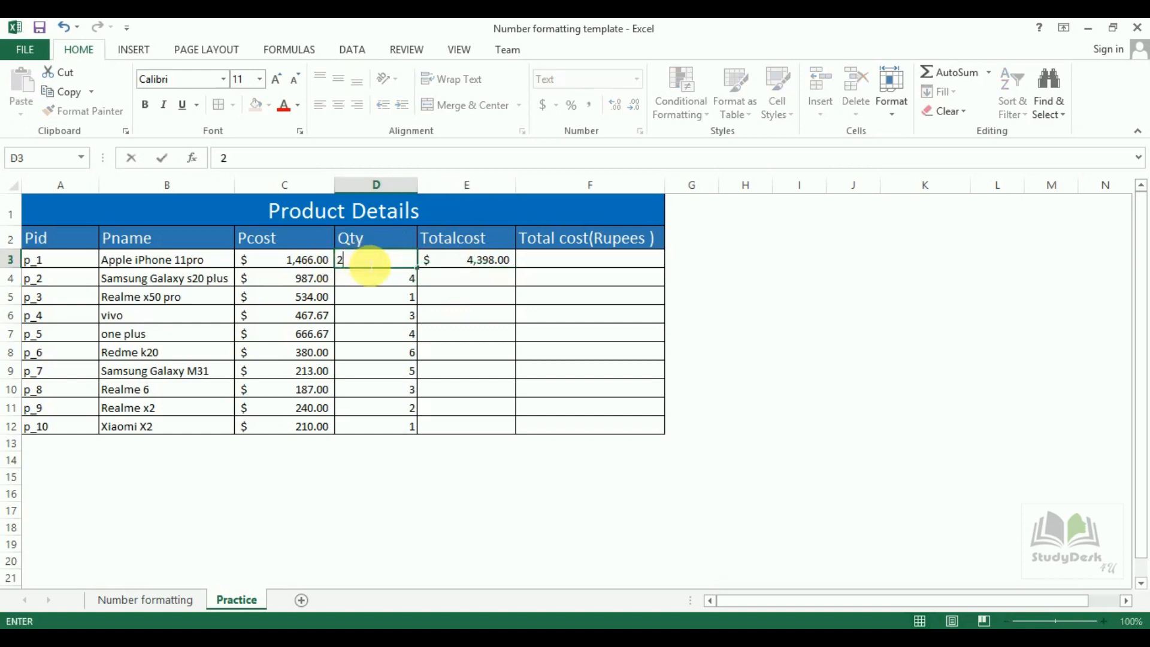
pyautogui.press('Return')
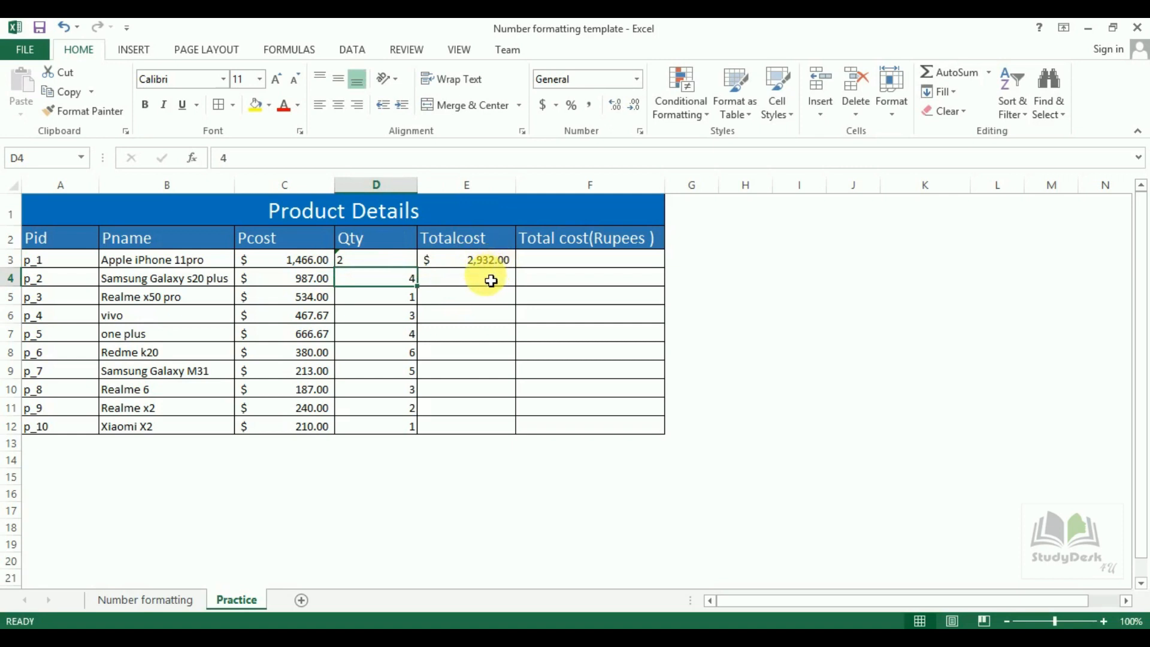
pyautogui.click(502, 261)
pyautogui.moveTo(522, 274); pyautogui.dragTo(525, 438)
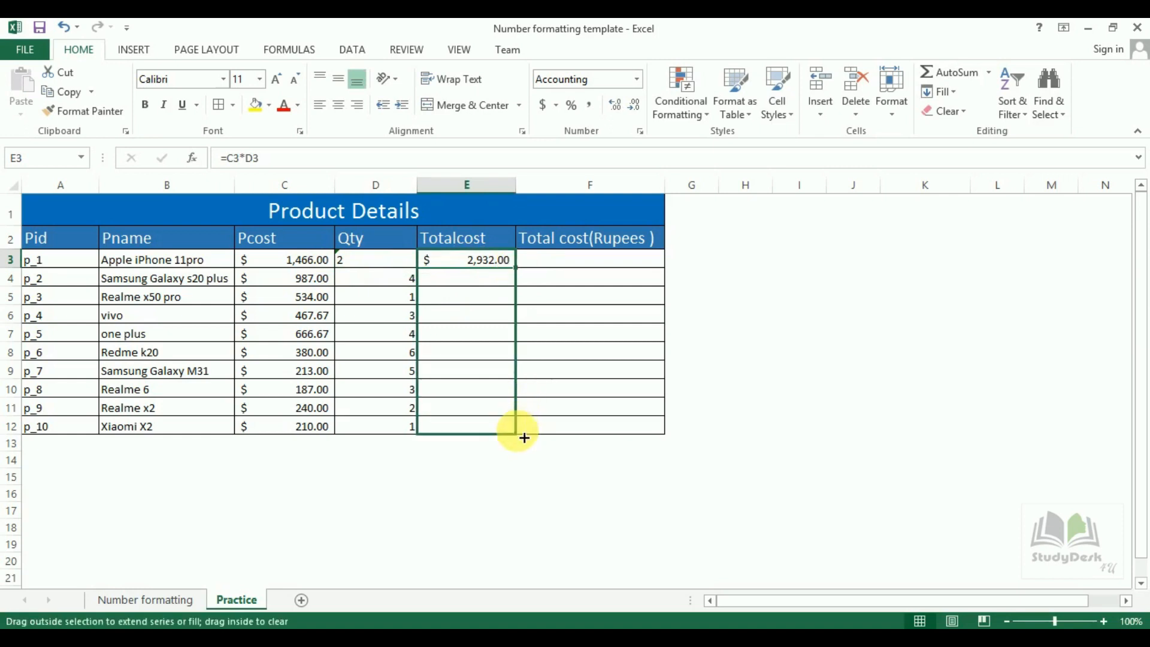
pyautogui.moveTo(525, 438); pyautogui.dragTo(525, 438)
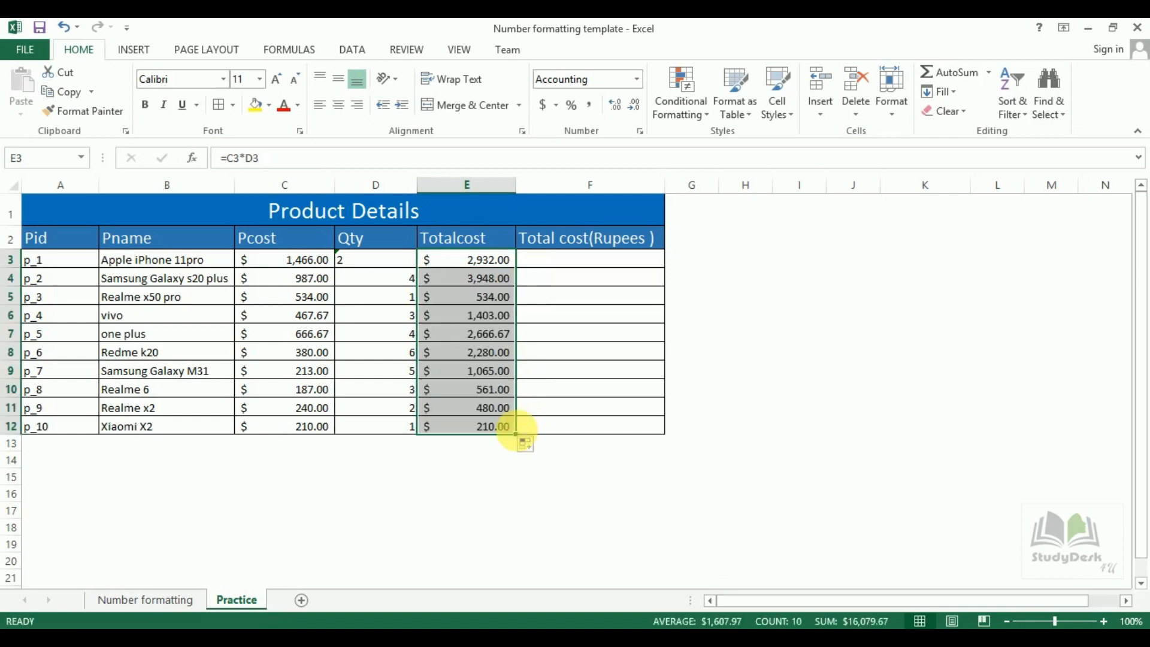
# Change p_6's Qty to 5 and check the Totalcost results in E3:E12.
pyautogui.click(407, 360)
pyautogui.write('5')
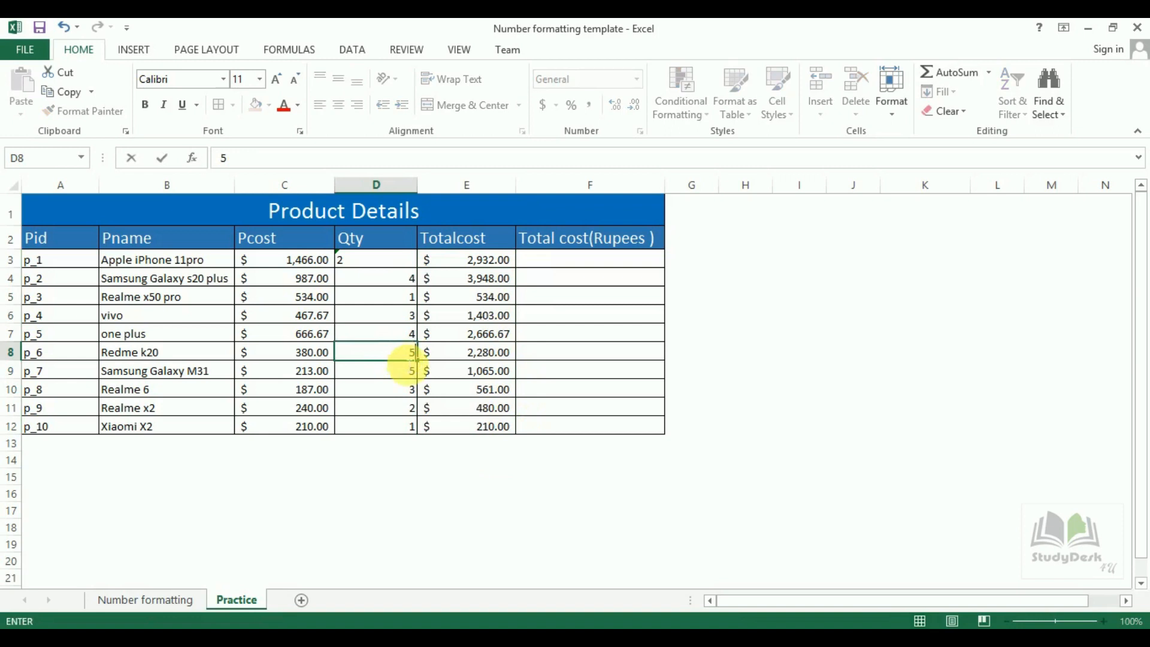
pyautogui.click(411, 446)
pyautogui.click(482, 354)
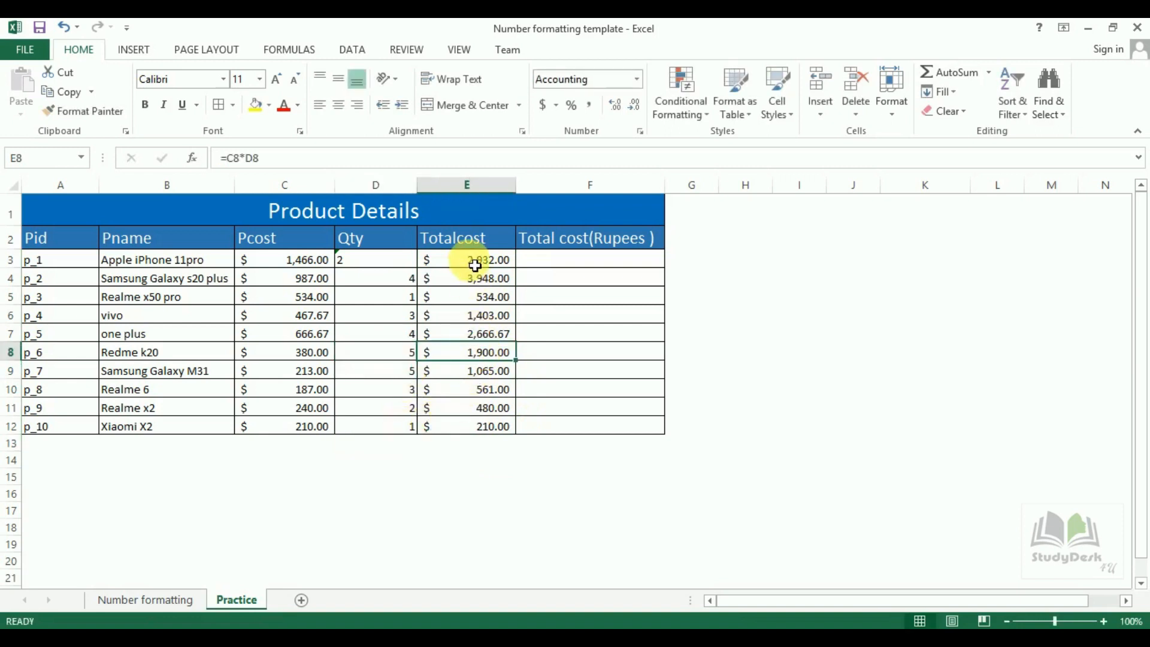
pyautogui.click(261, 263)
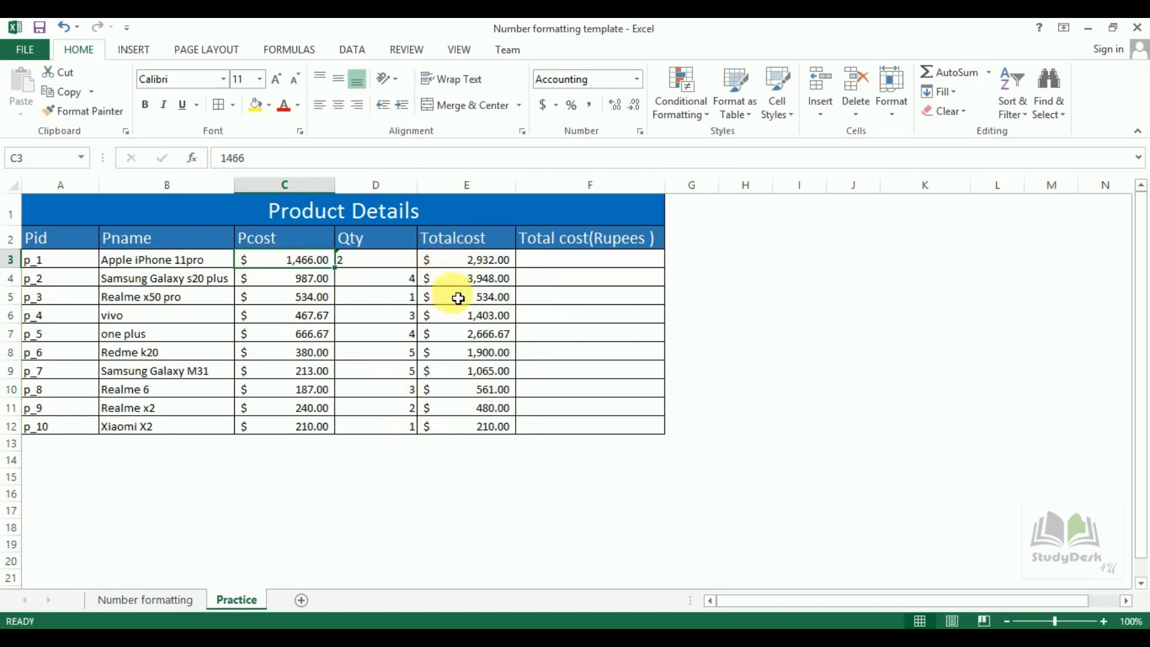
pyautogui.moveTo(489, 259); pyautogui.dragTo(486, 424)
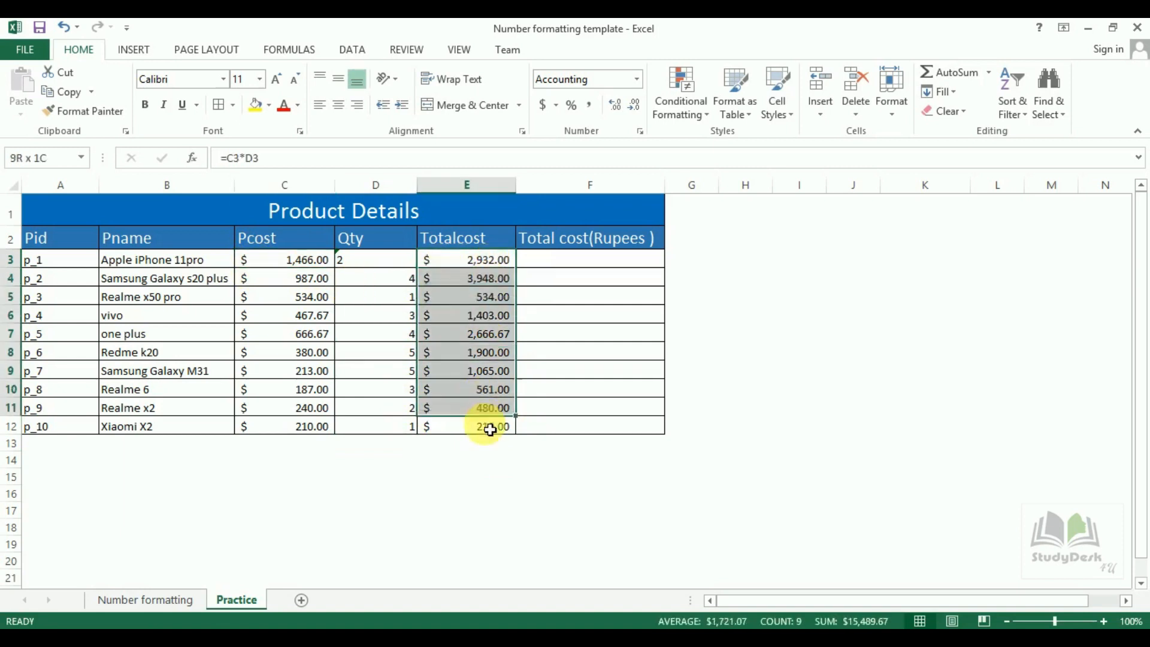
pyautogui.click(488, 425)
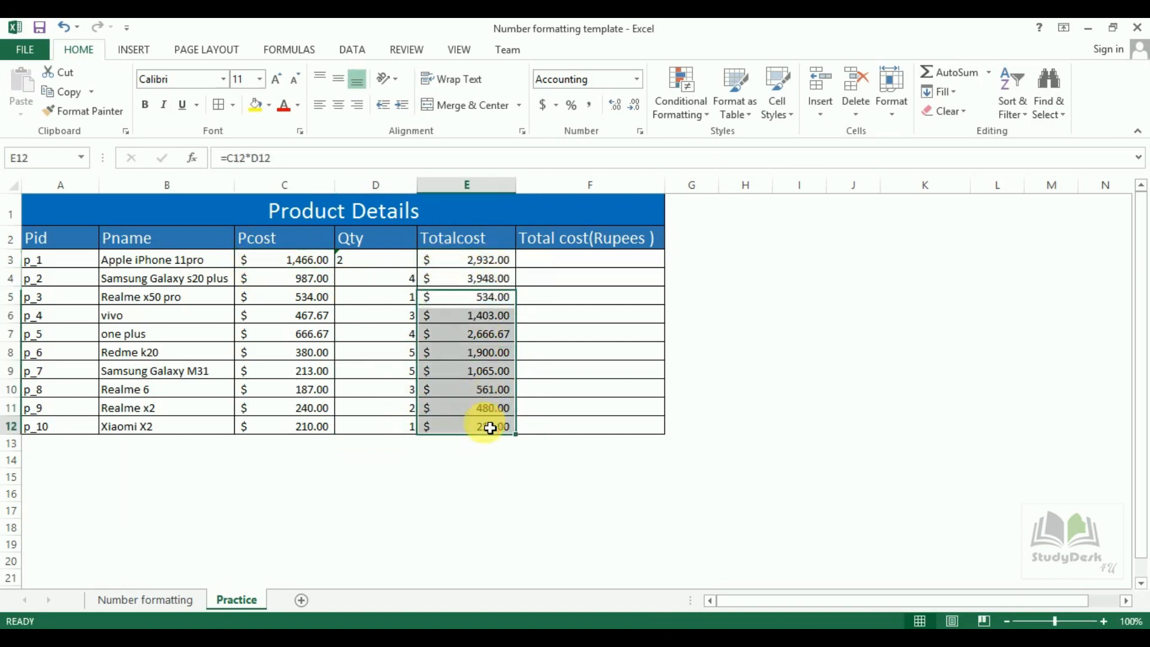
pyautogui.click(570, 263)
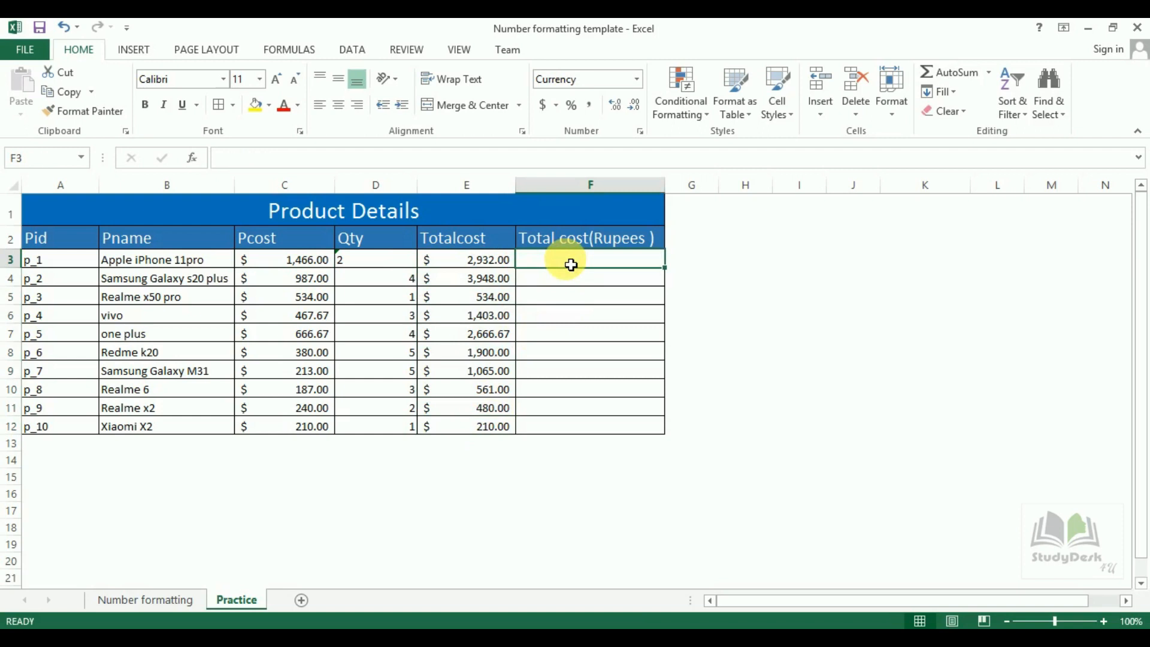
# Enter =E3*75 in F3 and confirm its ₹ Currency format, showing ₹ 219,900.00.
pyautogui.write('=')
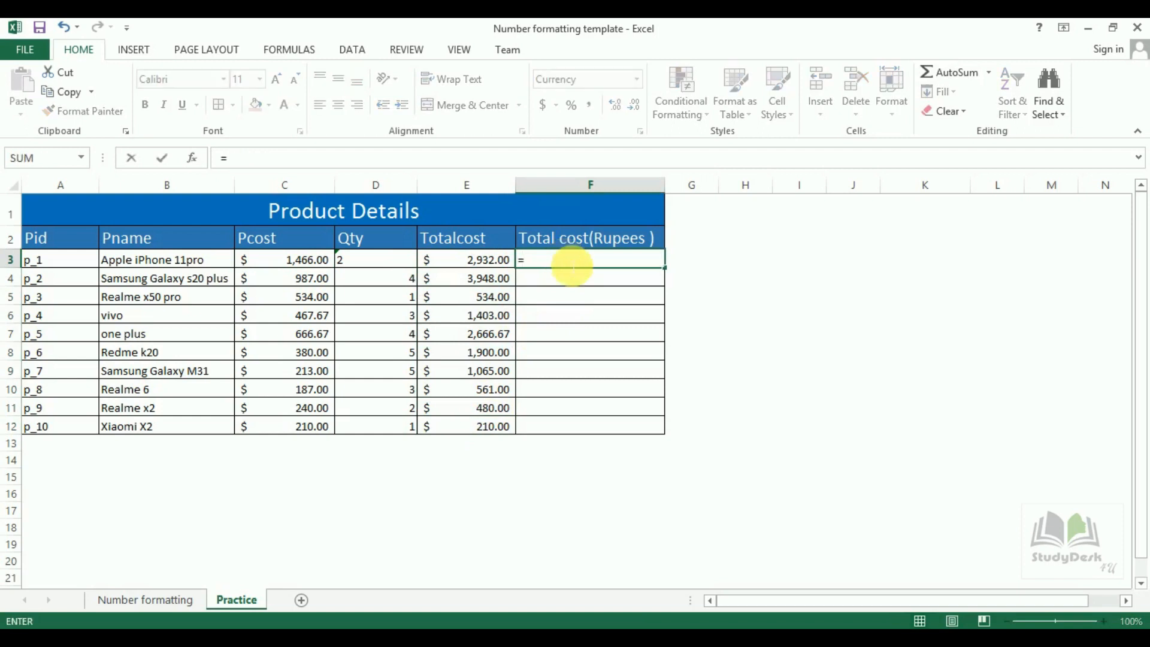
pyautogui.click(481, 264)
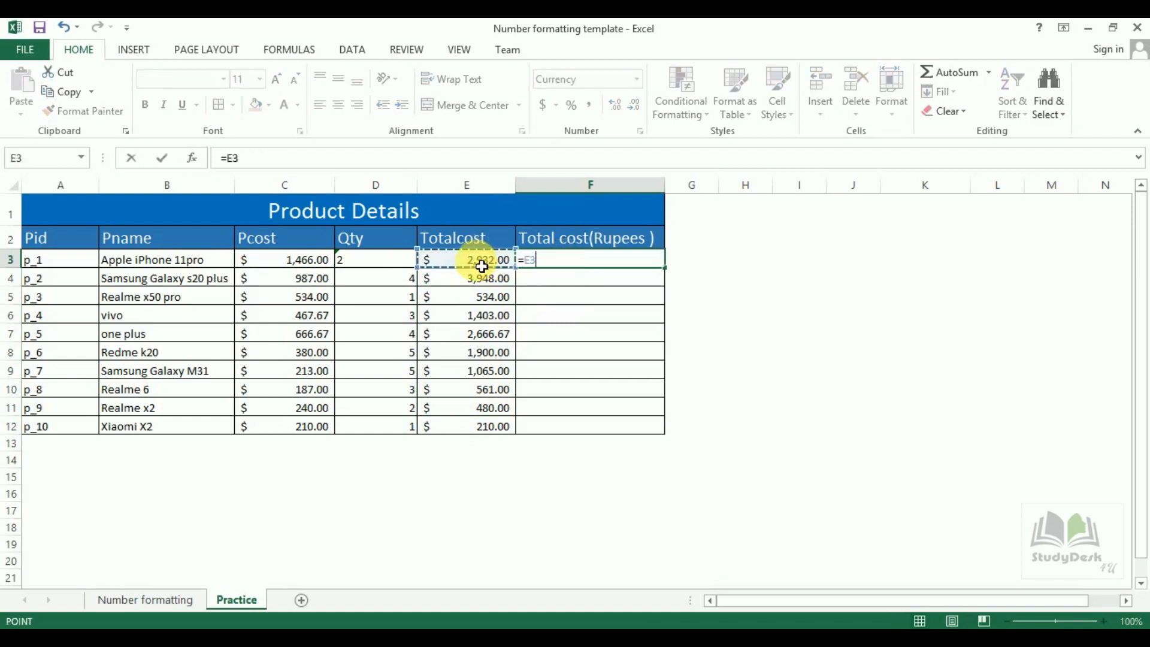
pyautogui.write('*')
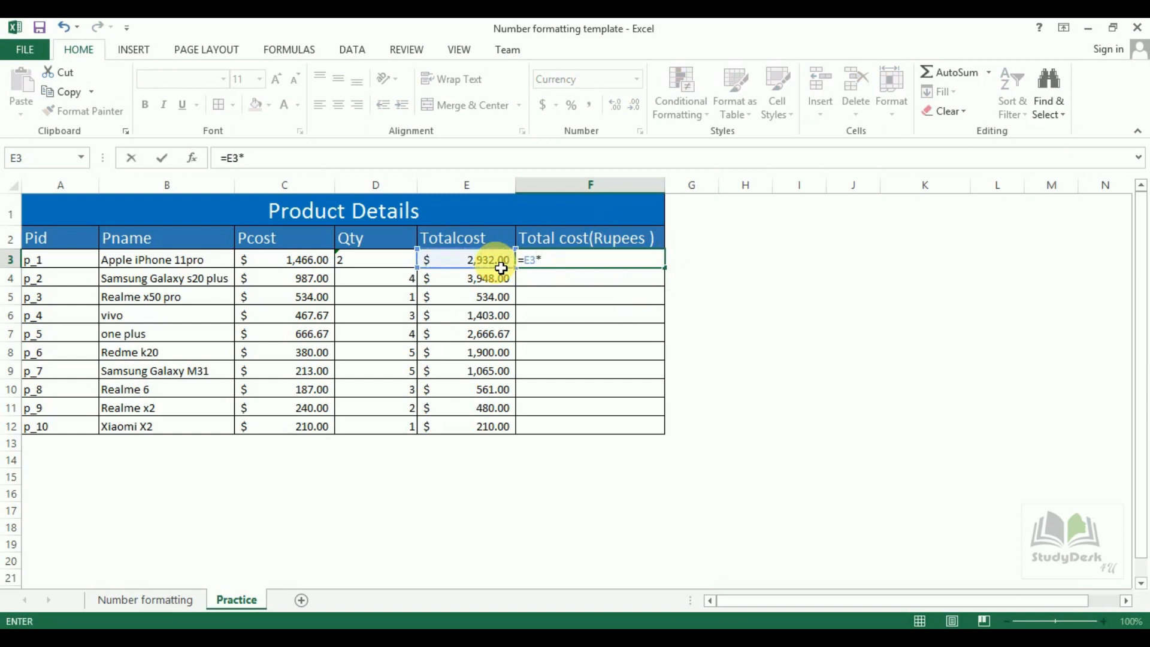
pyautogui.write('75')
pyautogui.press('Return')
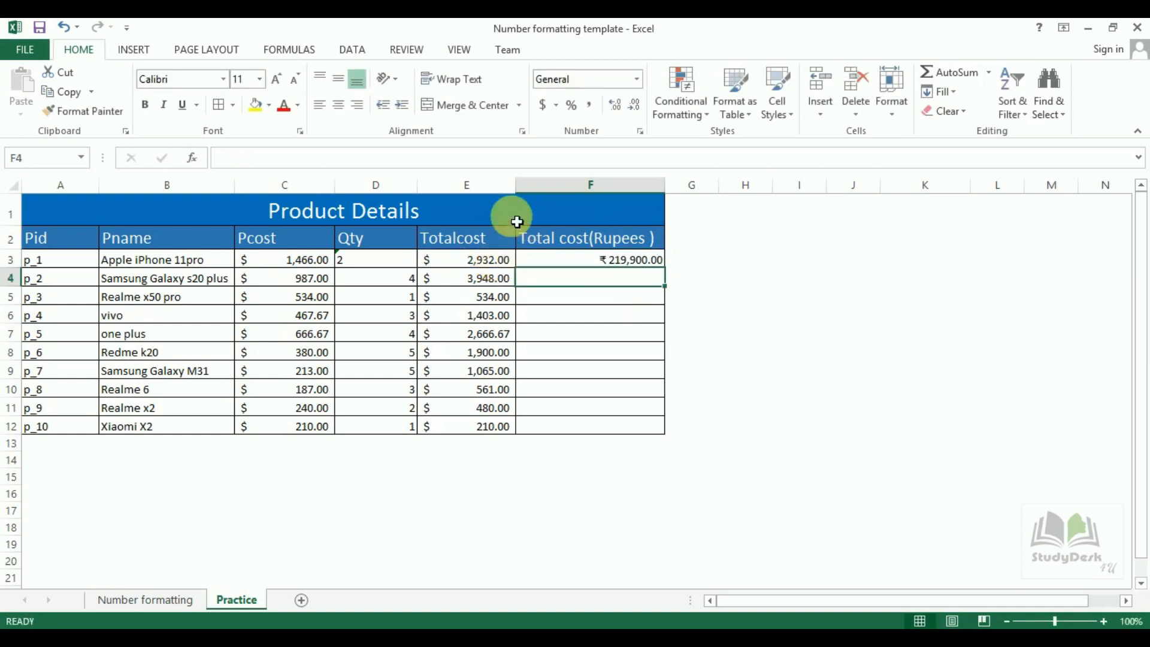
pyautogui.click(642, 267)
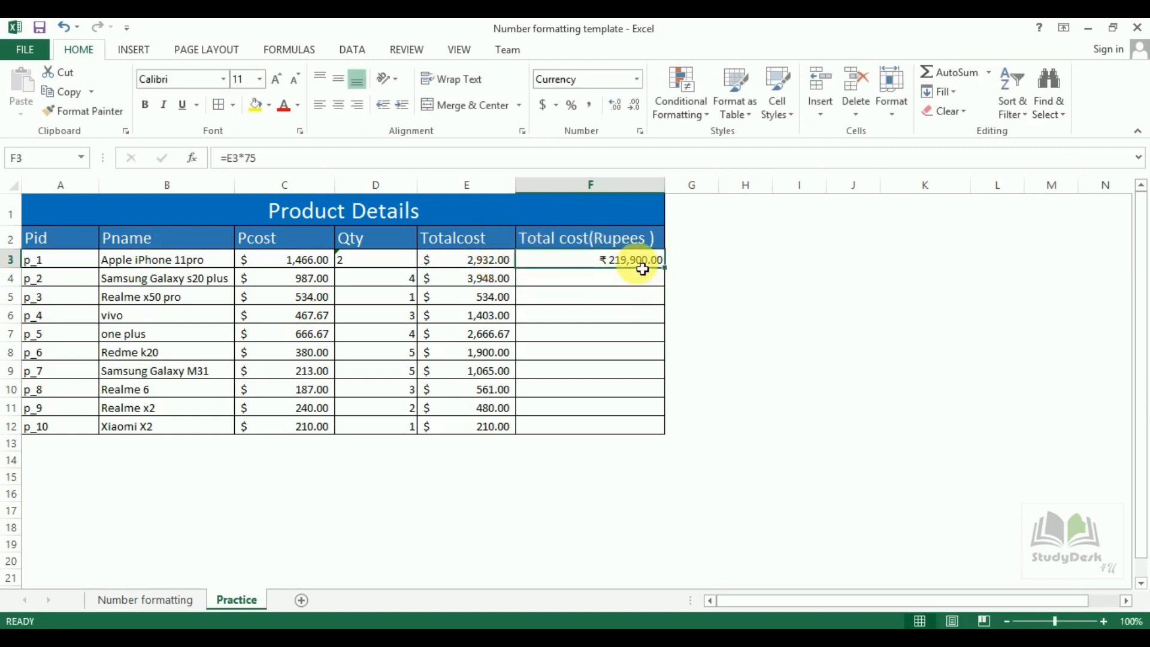
pyautogui.click(640, 132)
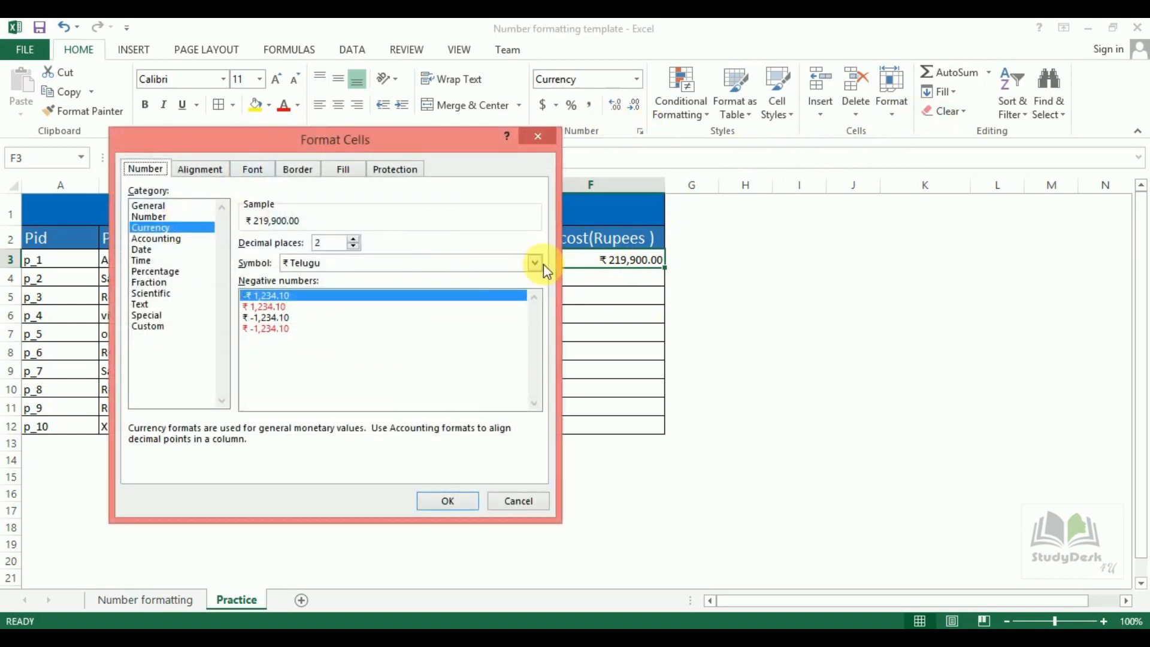
pyautogui.click(534, 264)
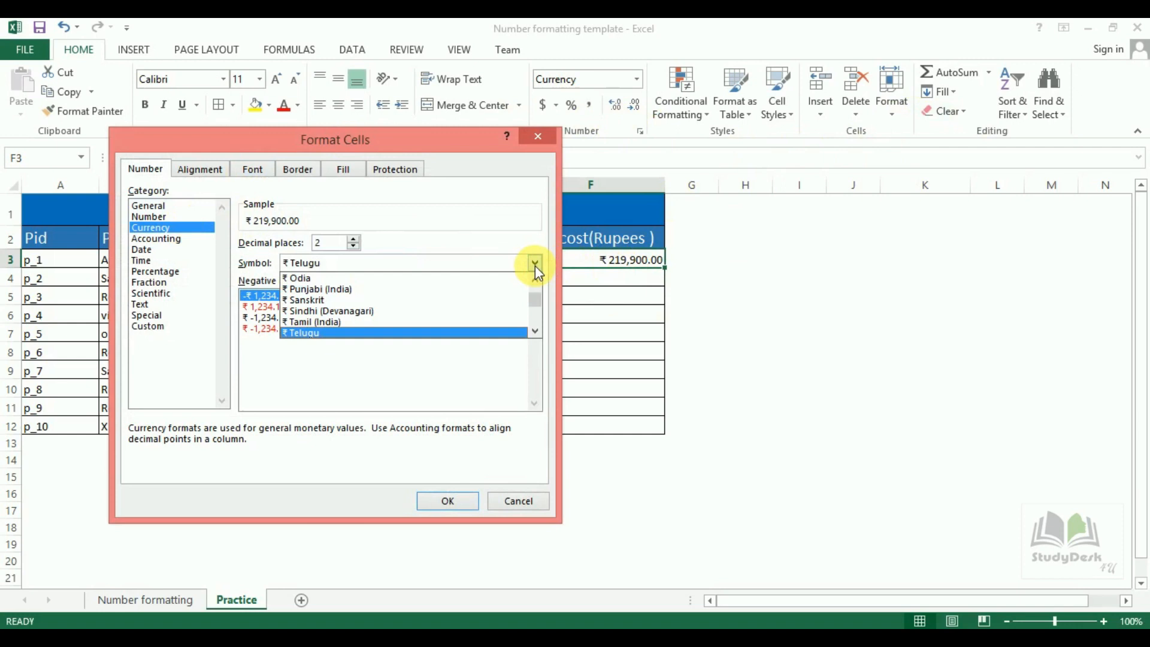
pyautogui.moveTo(664, 267); pyautogui.dragTo(671, 439)
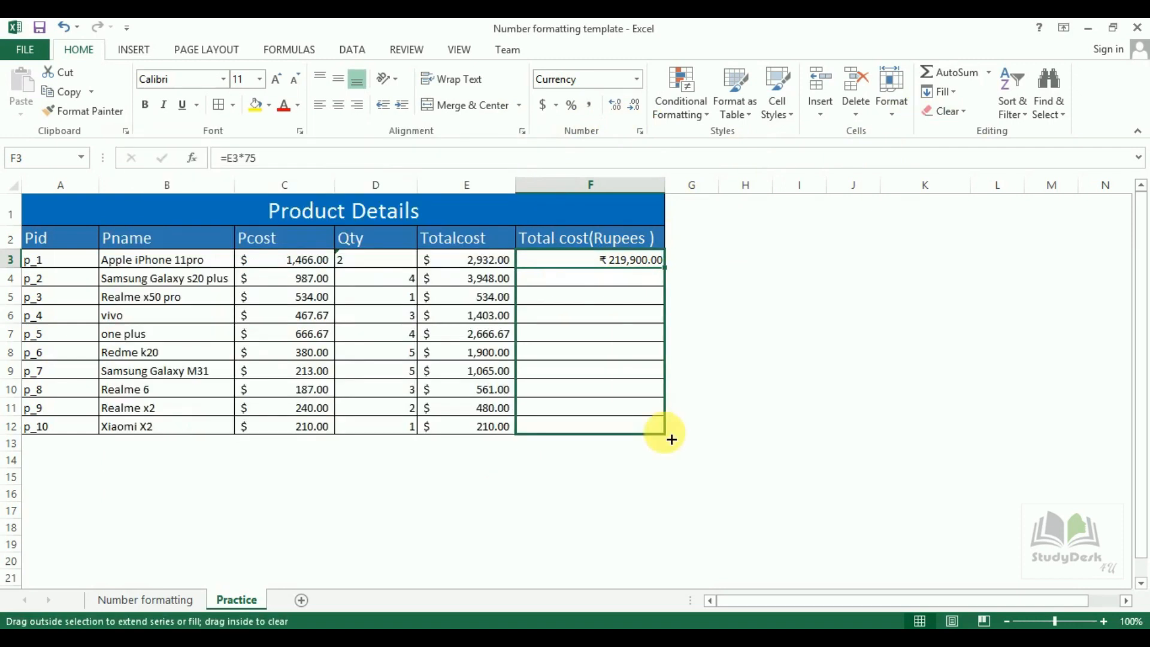
# Fill the rupee formula down to F12 and change p_4's Qty in D6 to 6.
pyautogui.moveTo(671, 439); pyautogui.dragTo(668, 438)
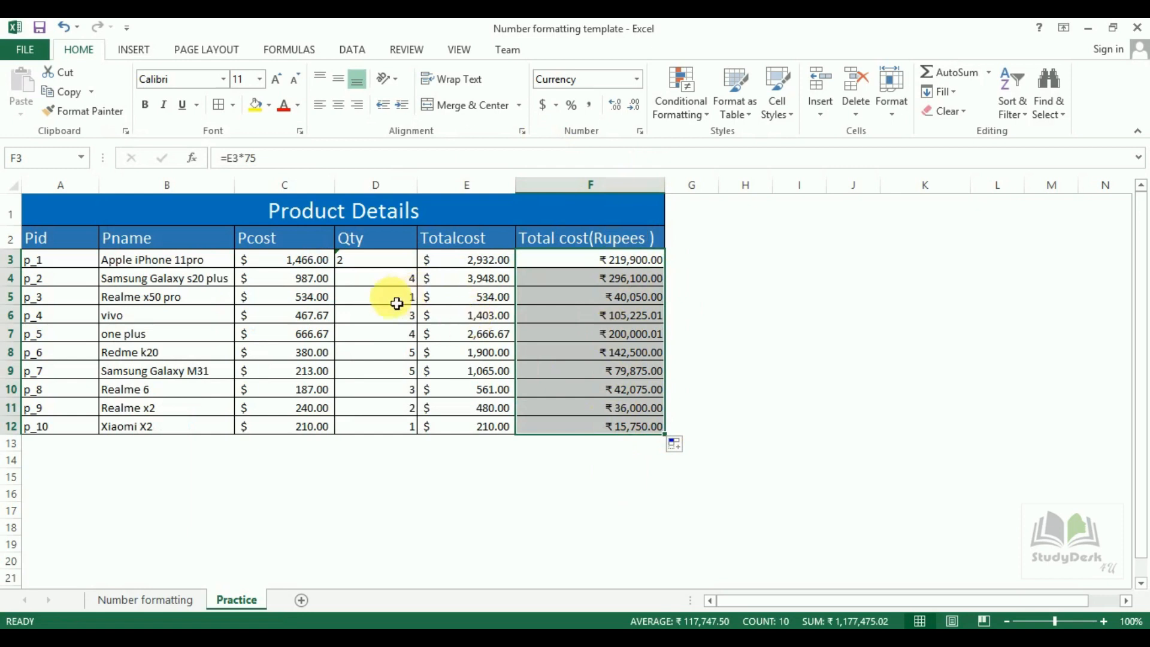
pyautogui.click(411, 320)
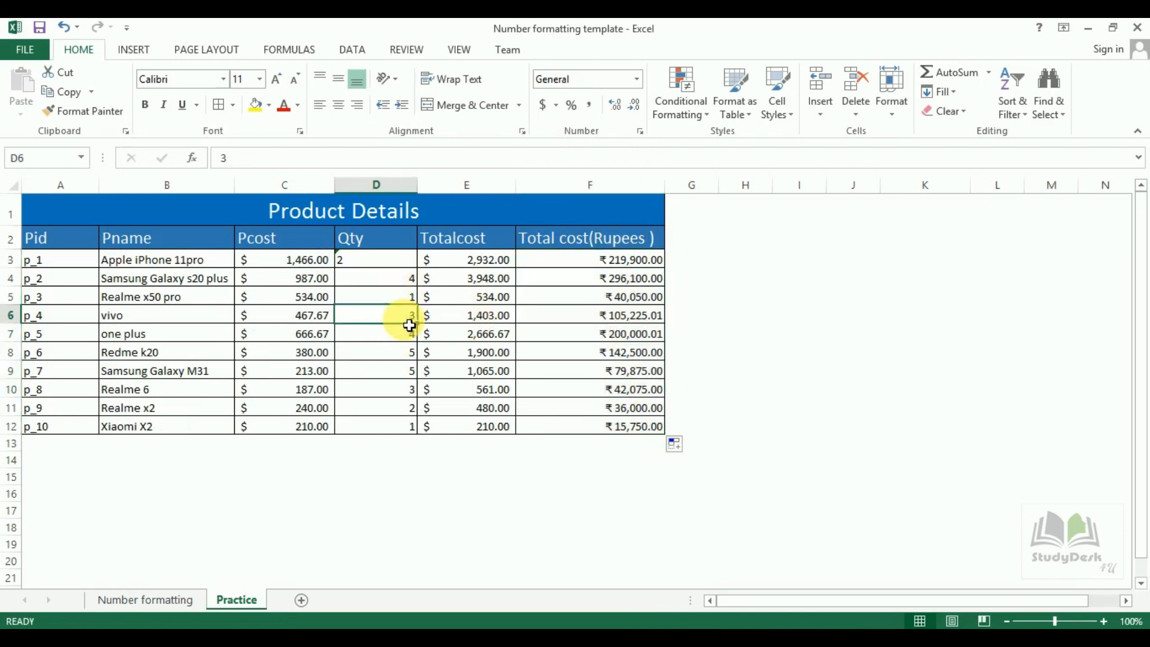
pyautogui.write('6')
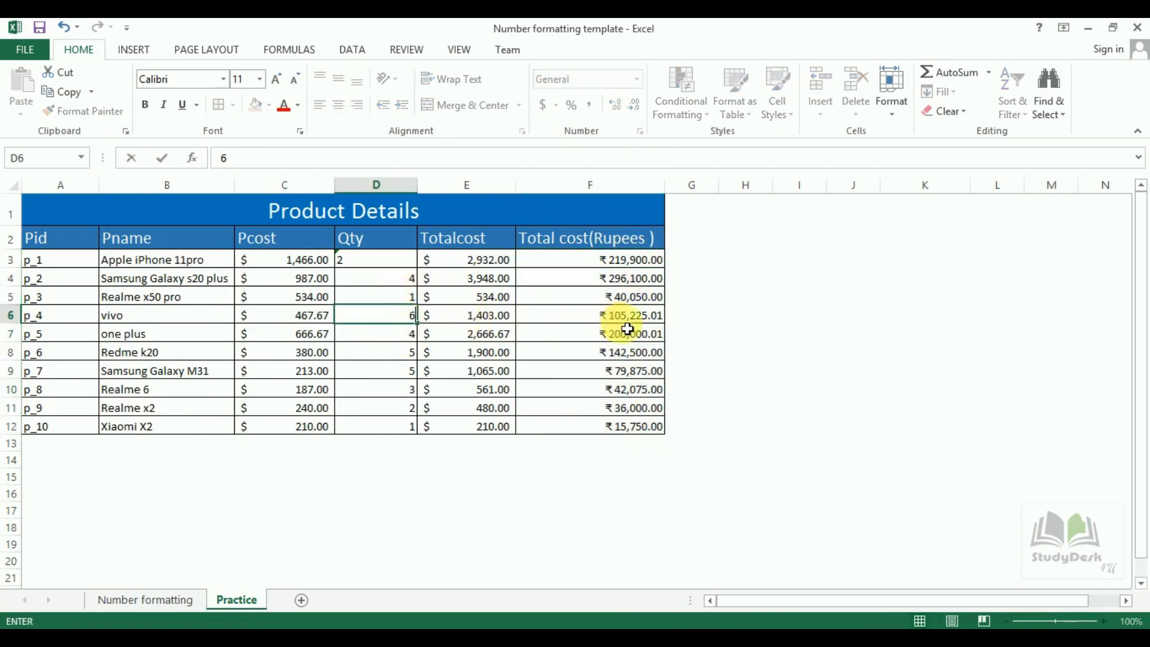
pyautogui.click(681, 322)
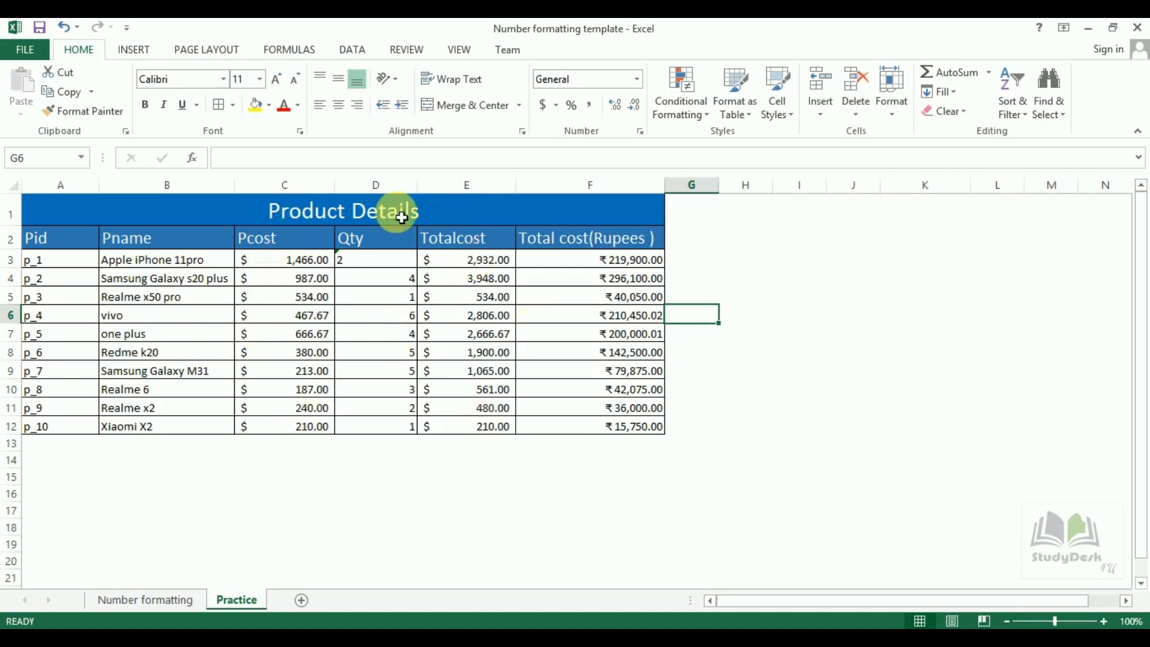
pyautogui.click(609, 446)
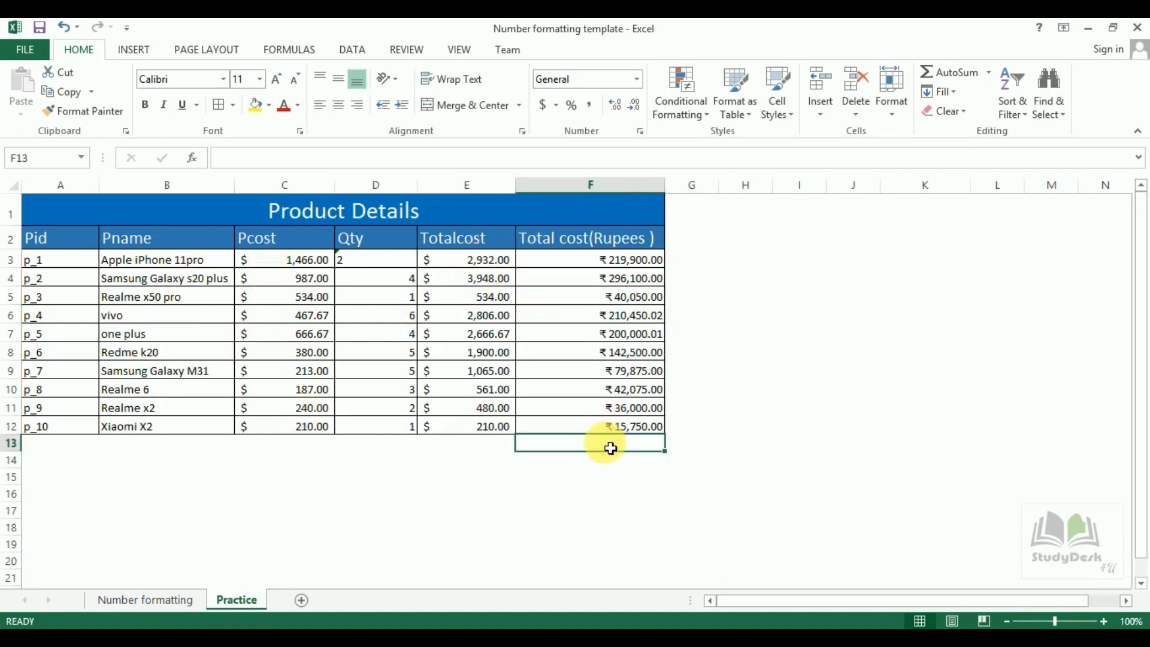